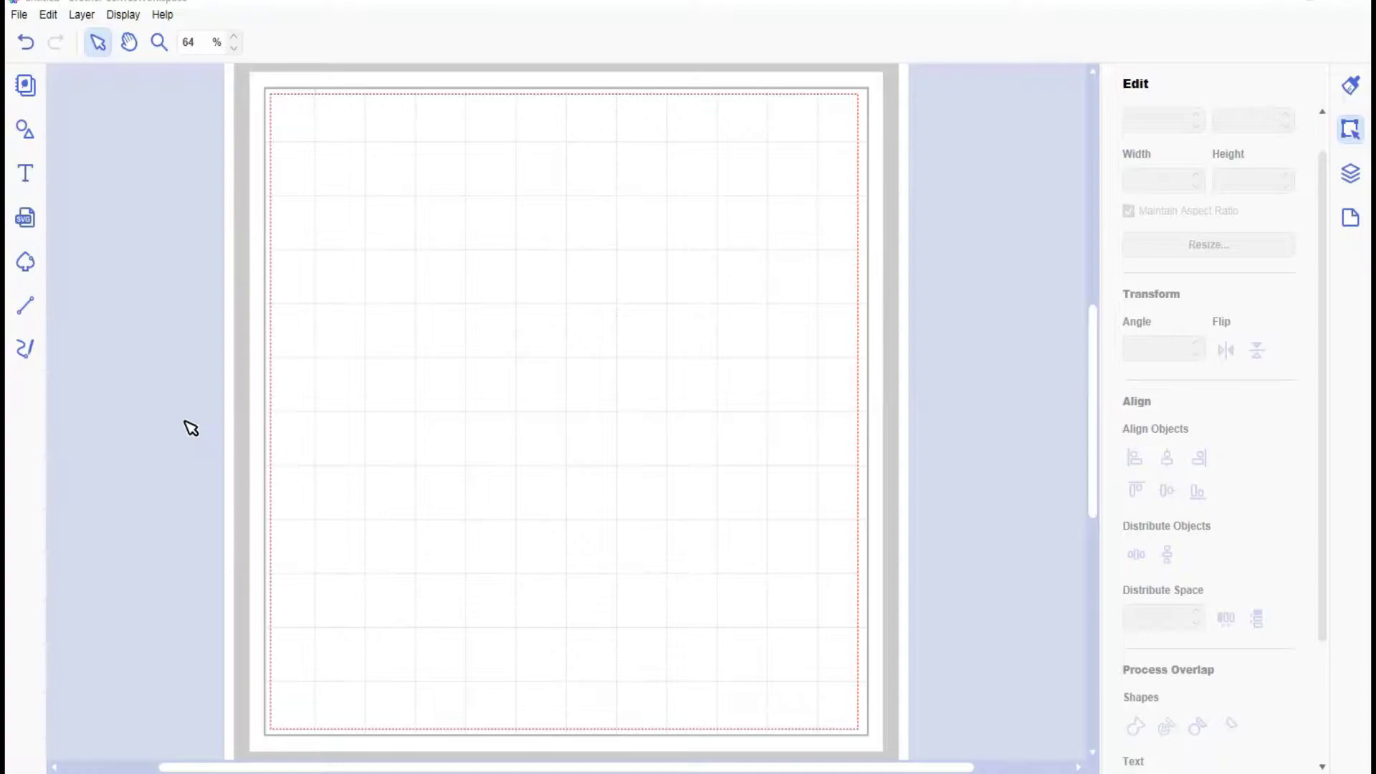
click(191, 402)
click(132, 350)
click(149, 282)
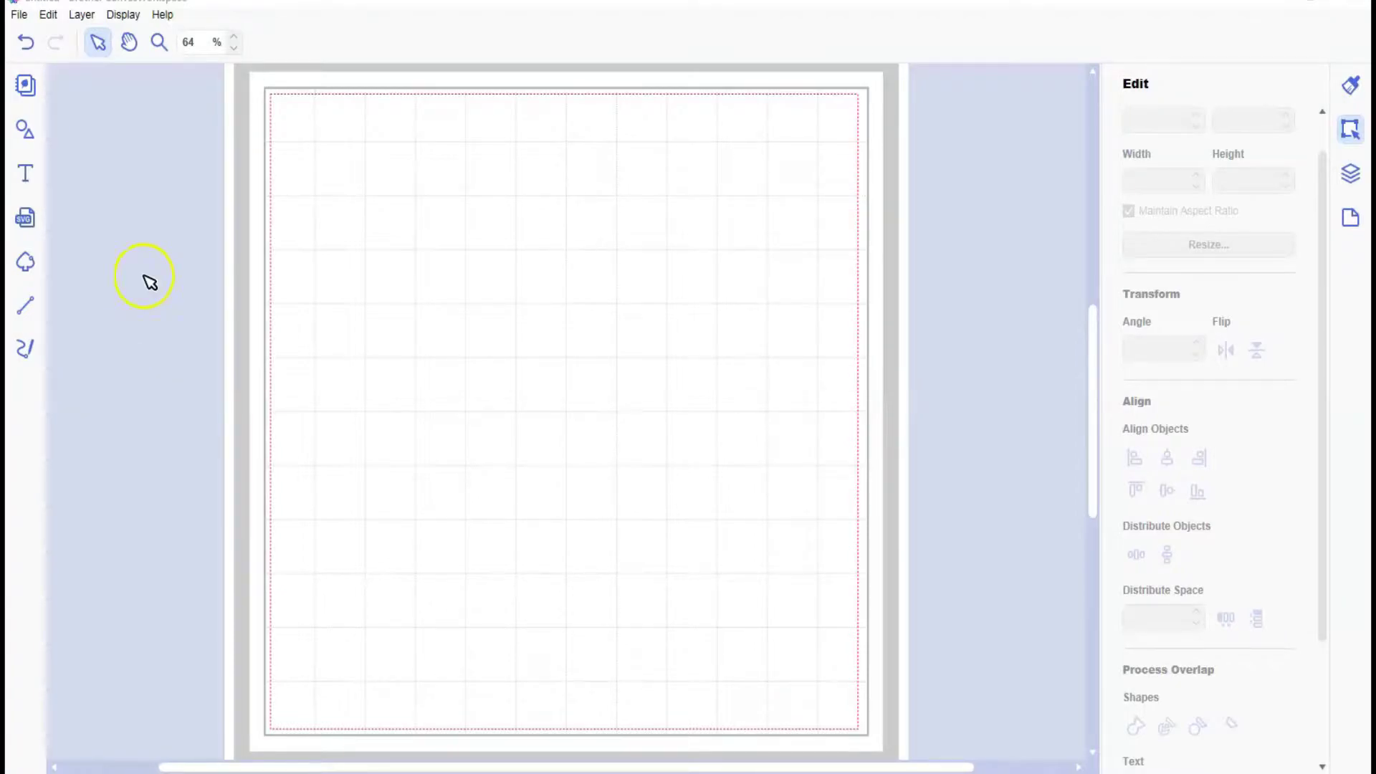
- Add a text line reading JFMAMJJASOND in the upper part of the mat, in the Salamanca font
click(25, 175)
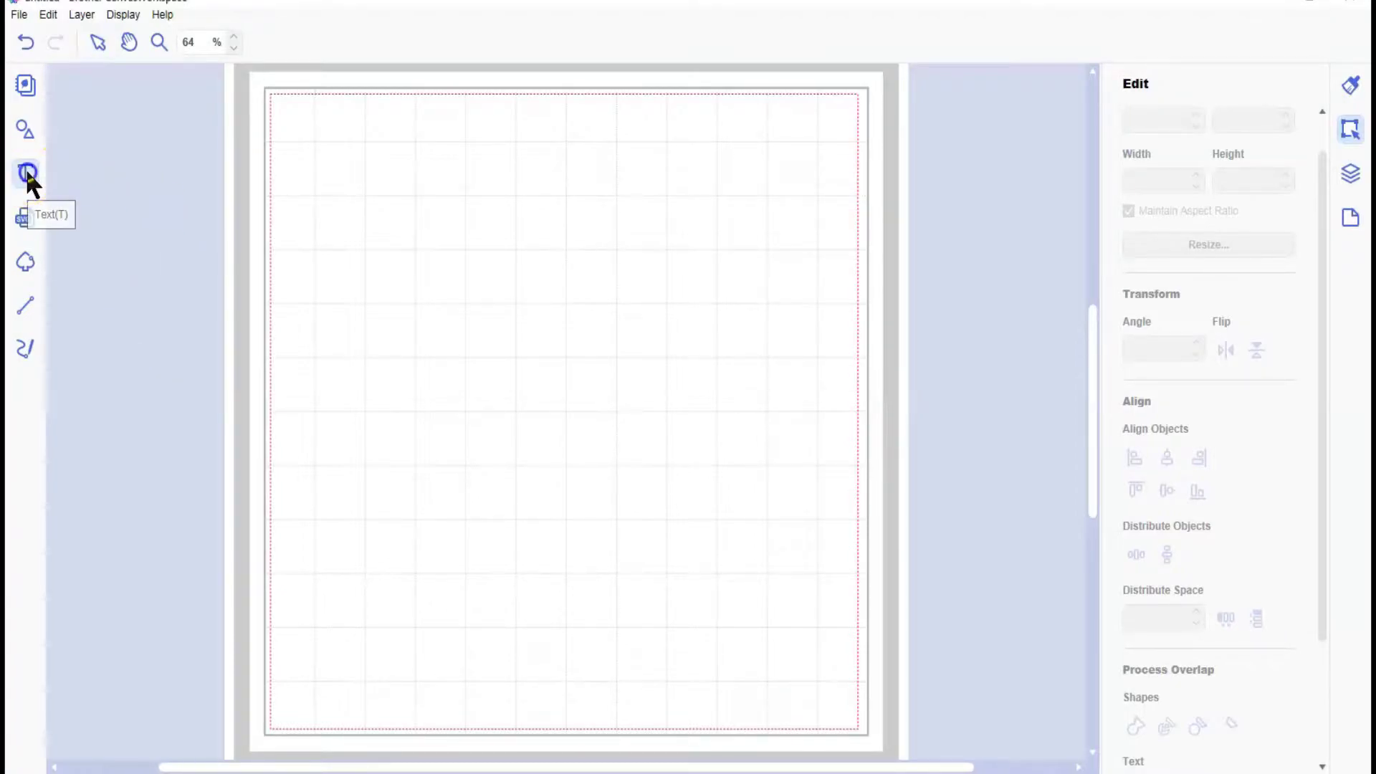
click(317, 161)
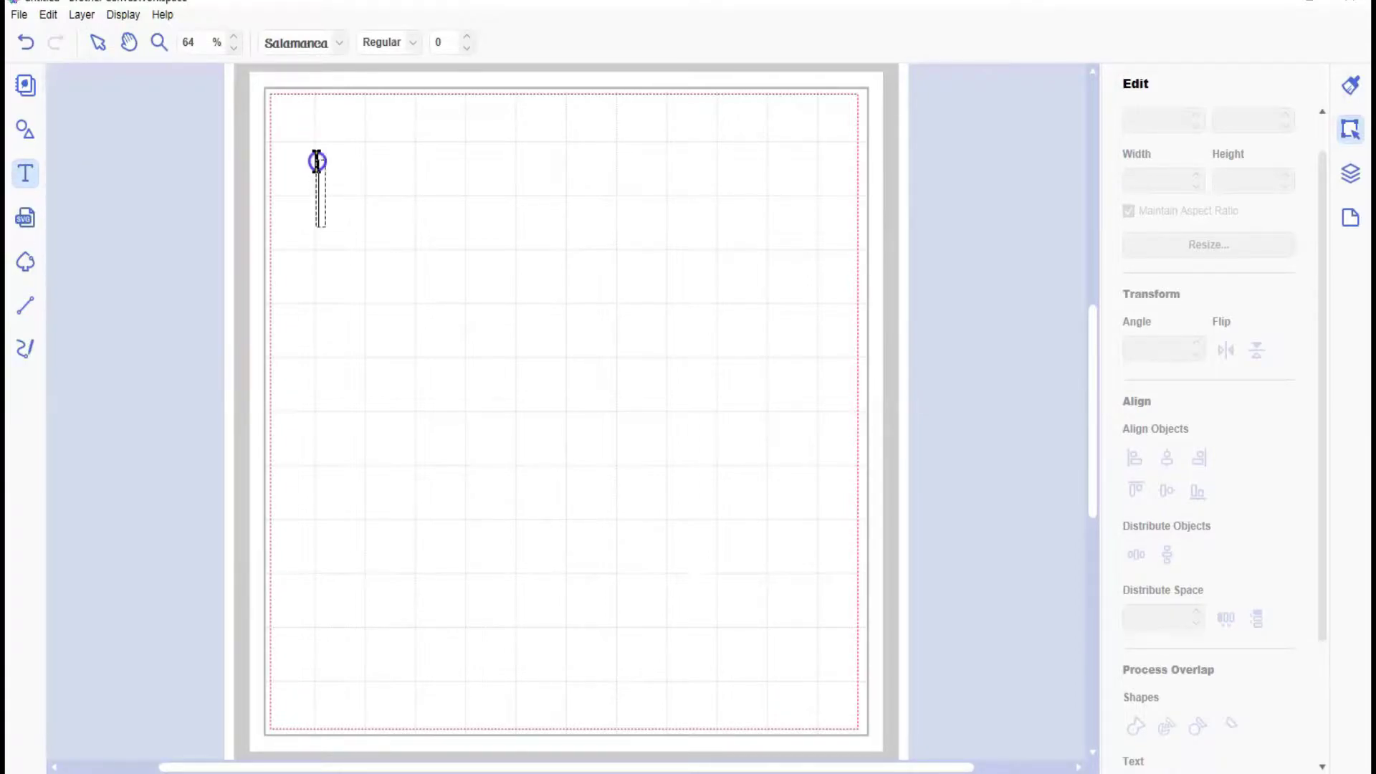
click(281, 146)
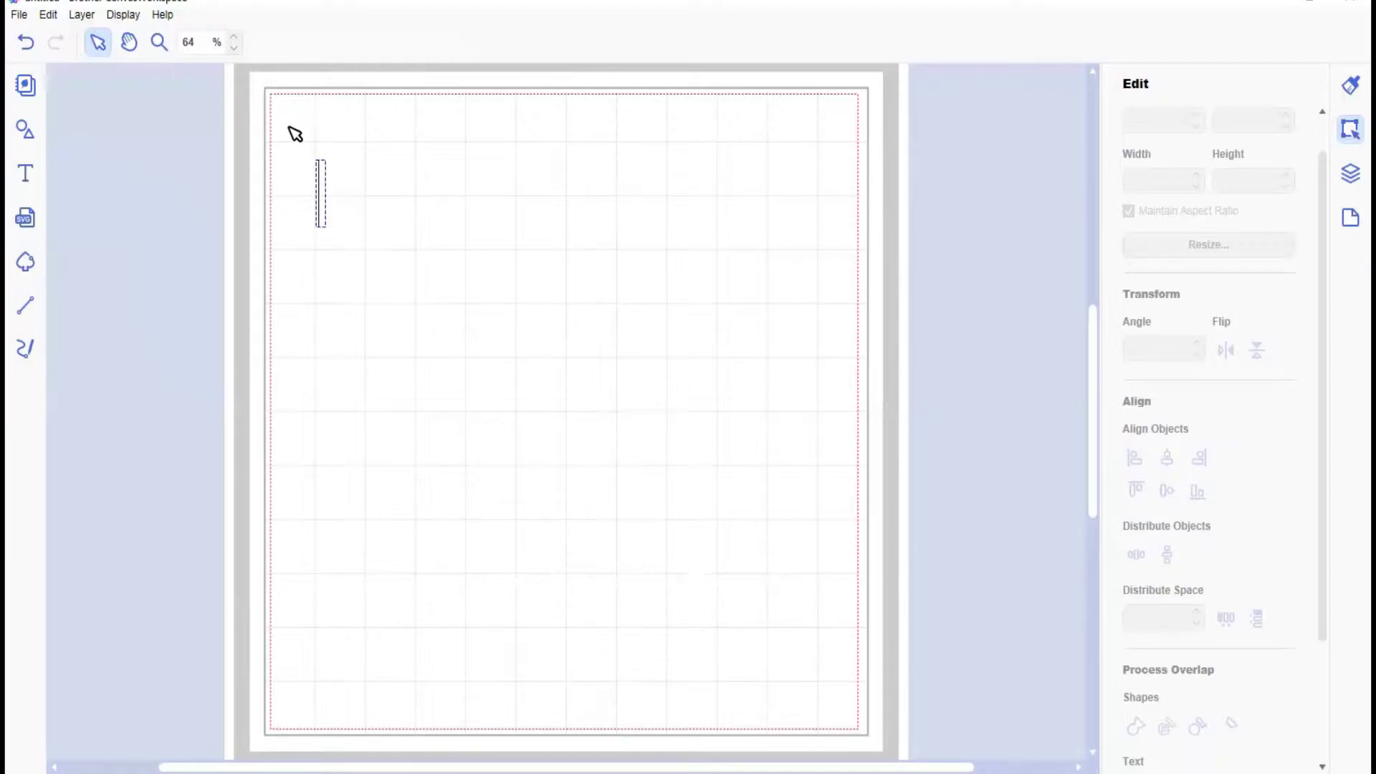
text(JFM)
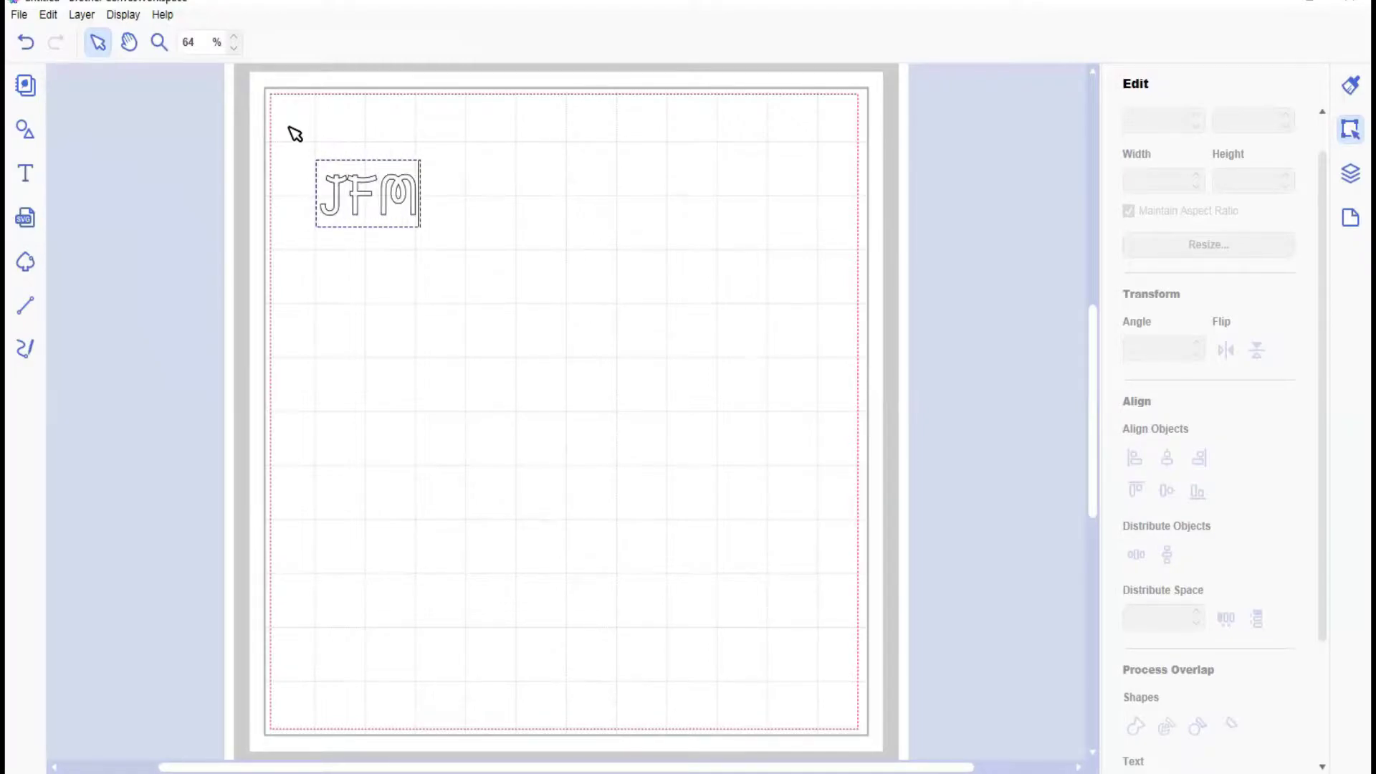
text(AM)
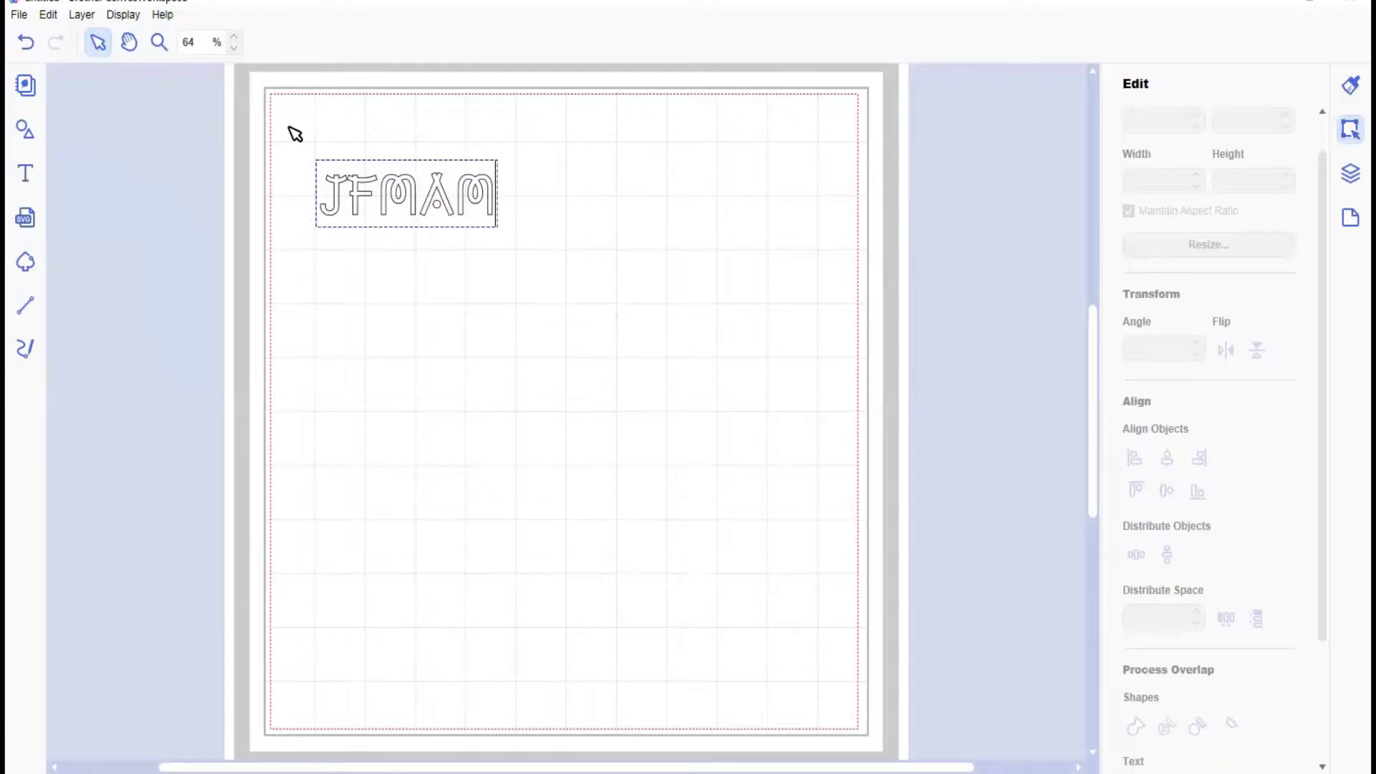
text(JJ)
text(A)
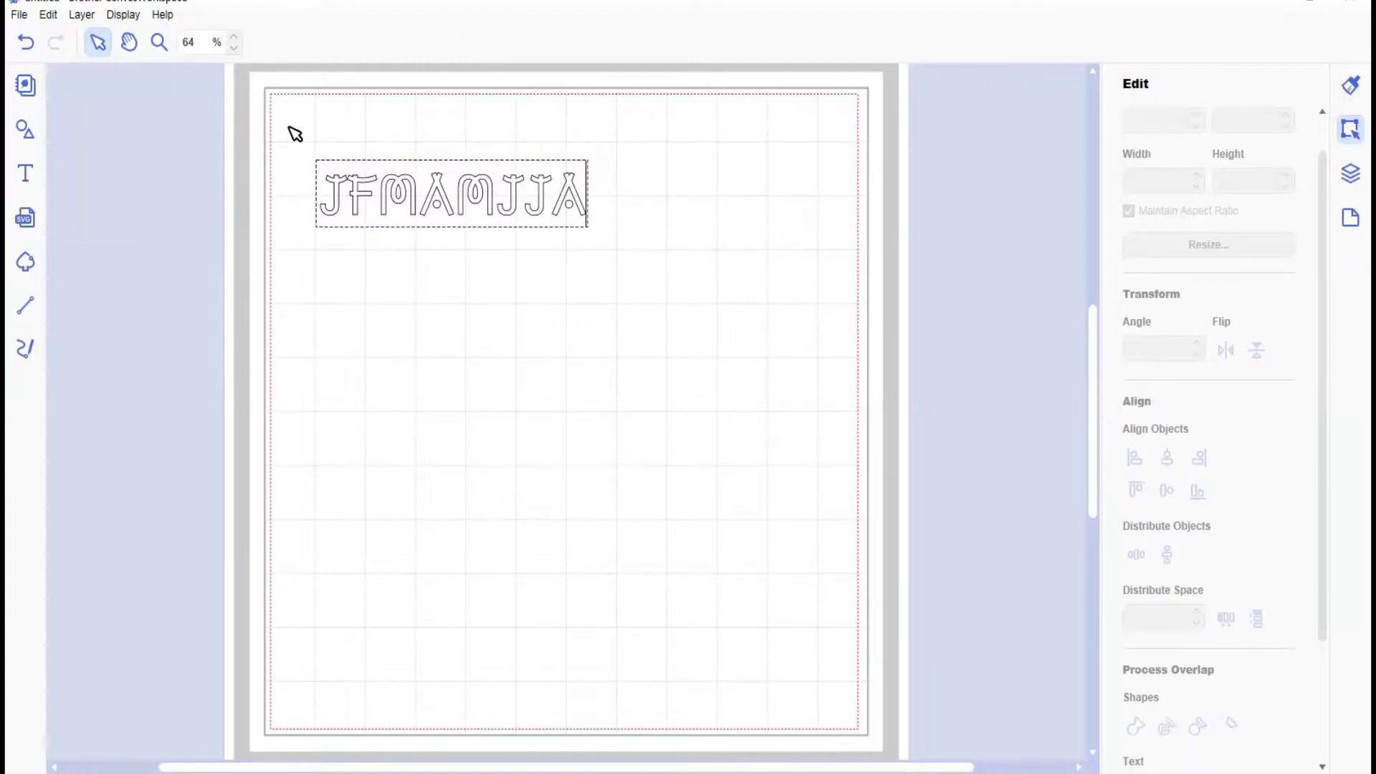
text(SOND)
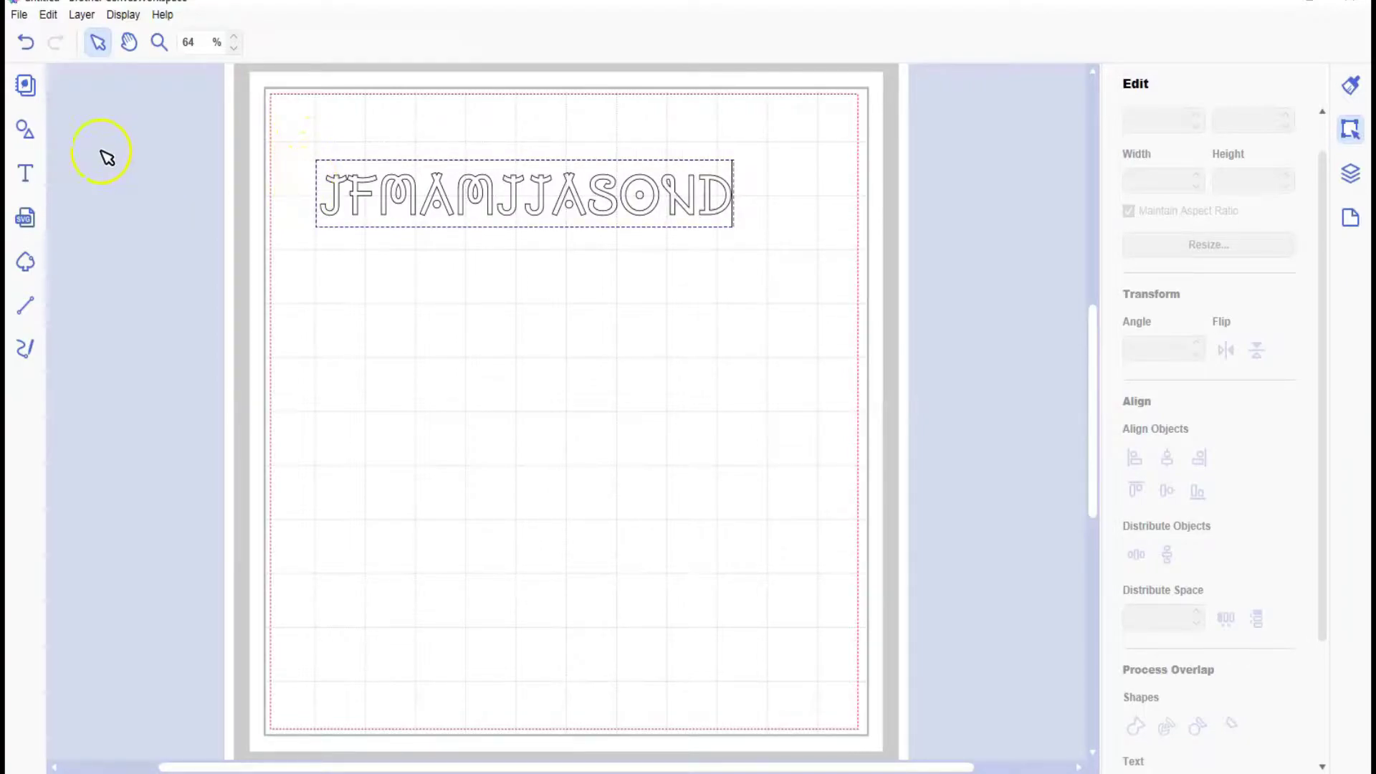
- Add a second text line reading aeapauuuecoe below the row of capital letters
click(27, 175)
click(326, 239)
click(330, 248)
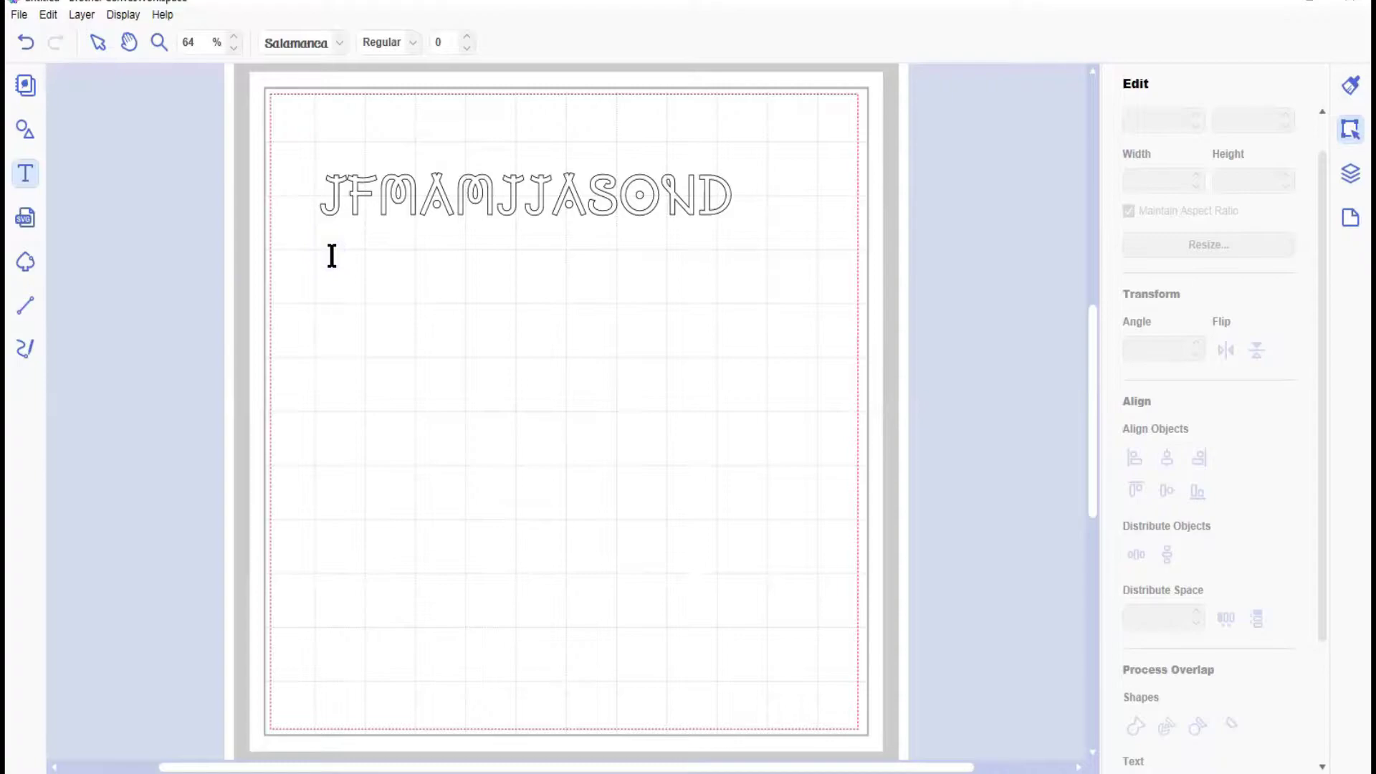
text(ae)
key(Escape)
text(apauu)
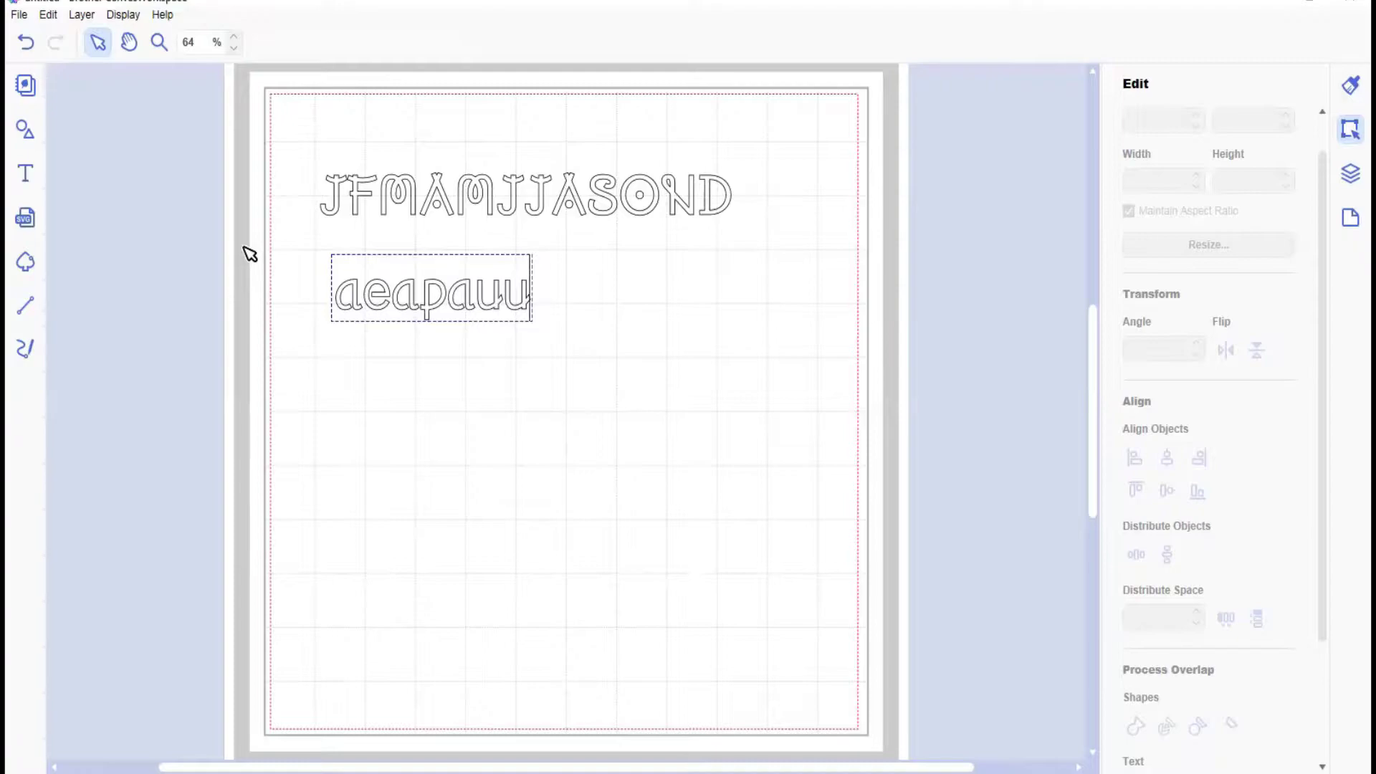
text(u)
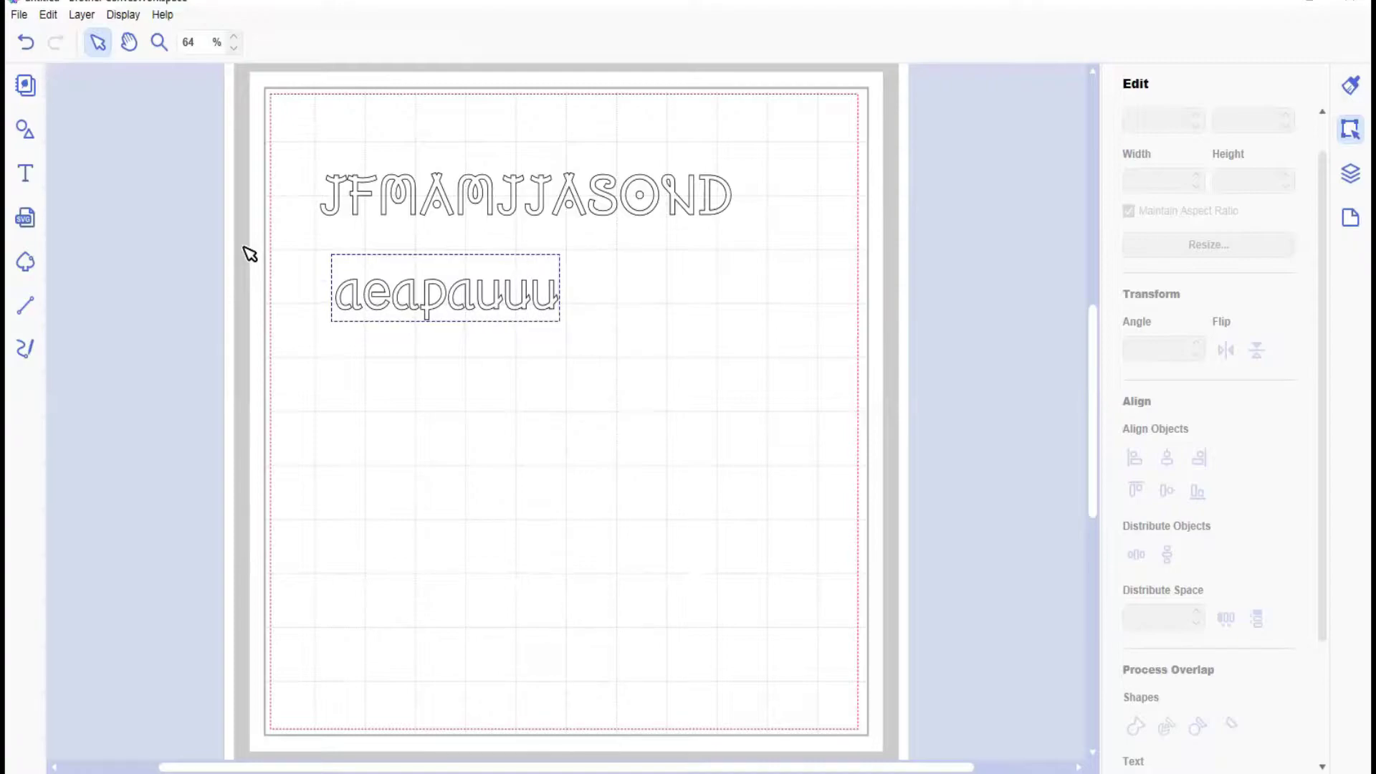
text(ec)
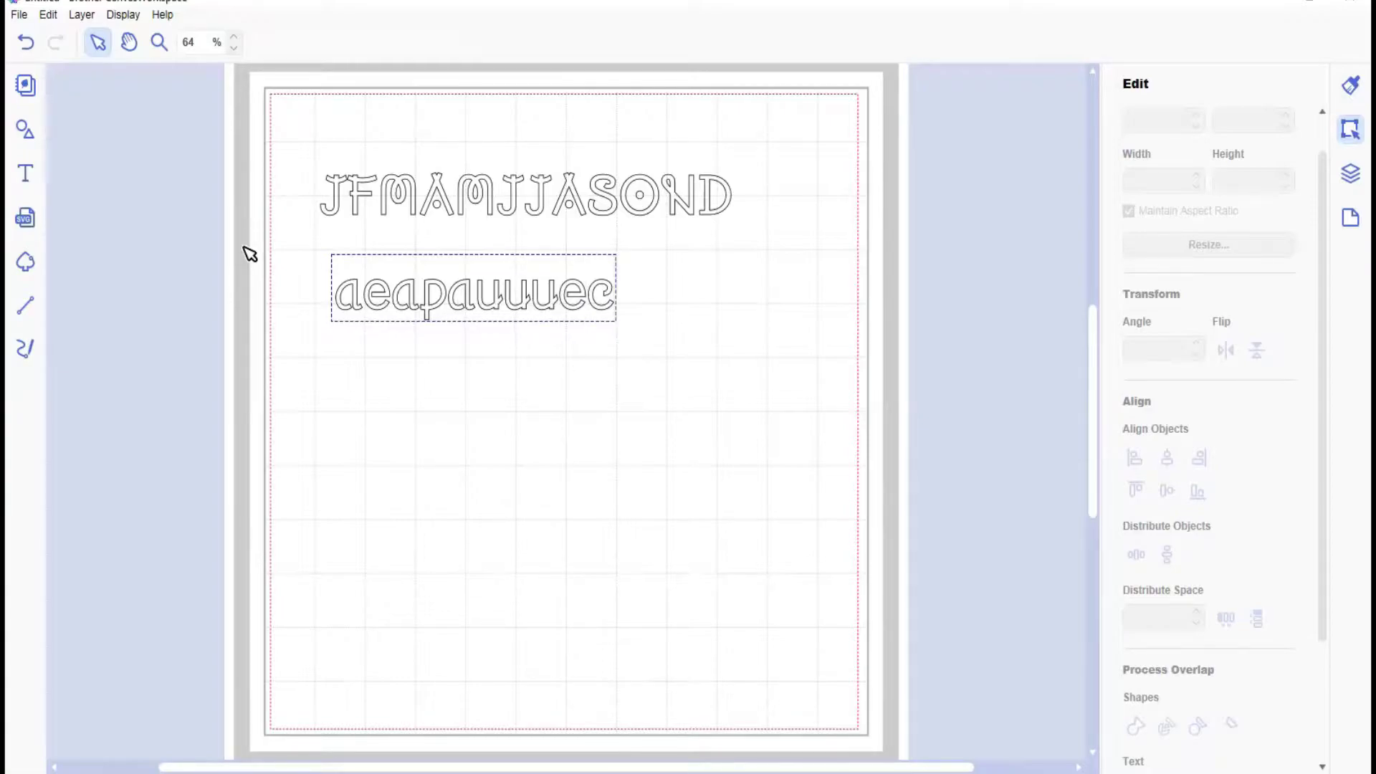
text(oe)
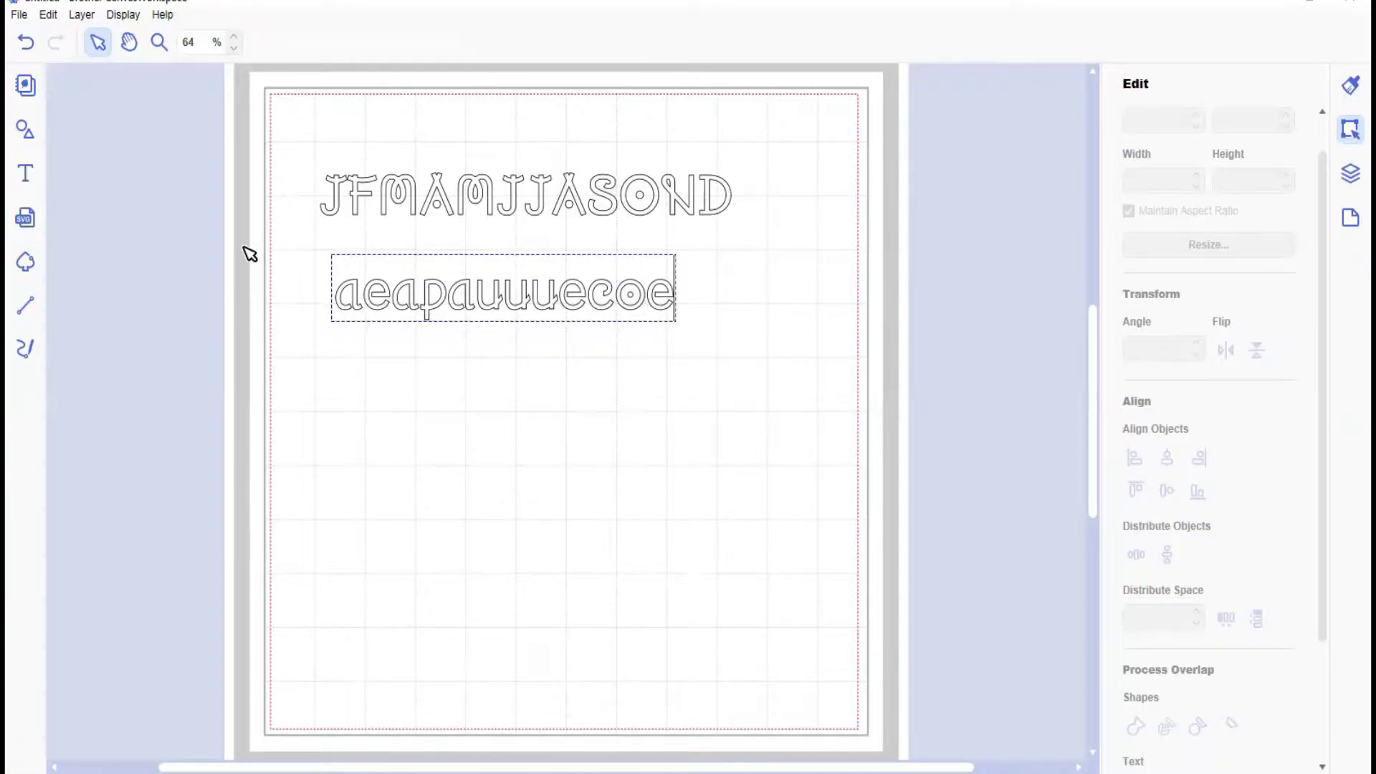
- Add a third text line reading nbrrynlgptvc below the second line and finish text entry
click(359, 301)
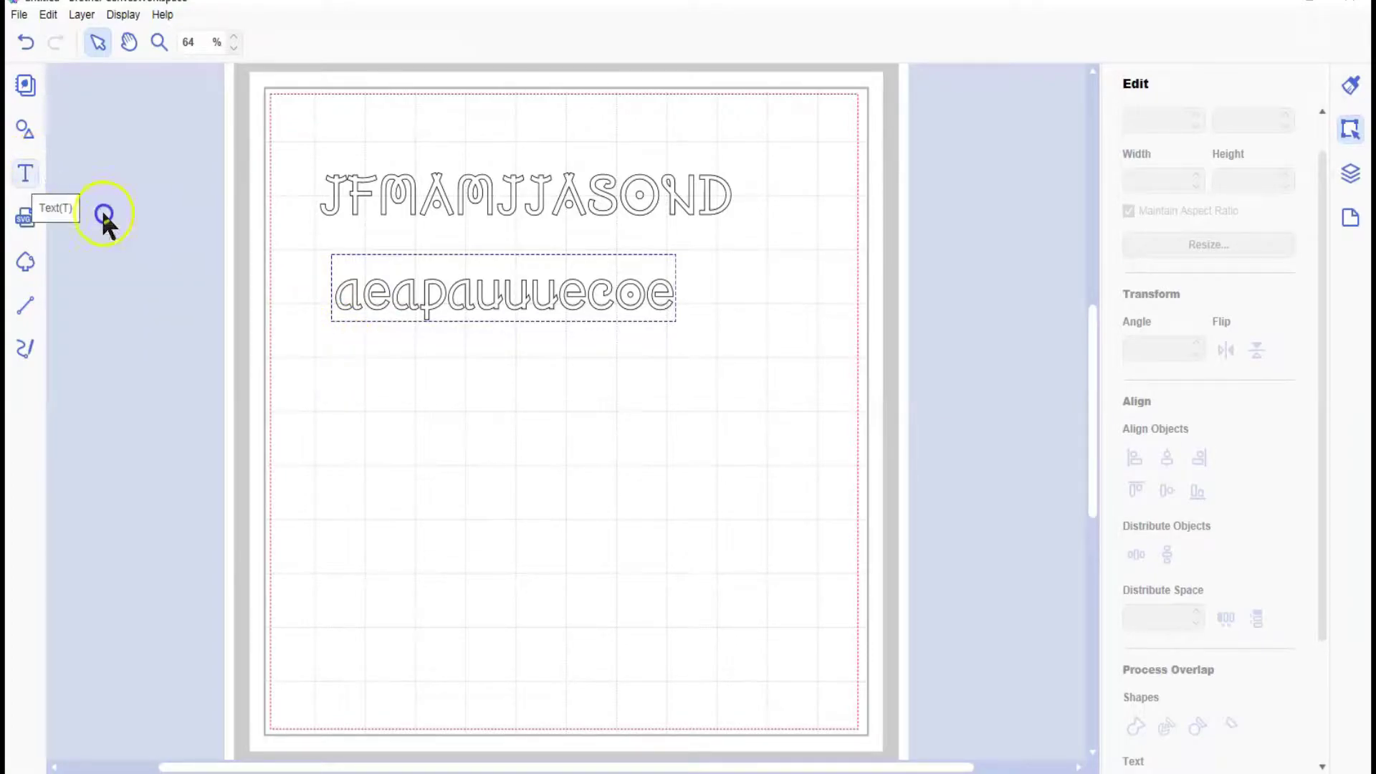
click(340, 347)
text(n)
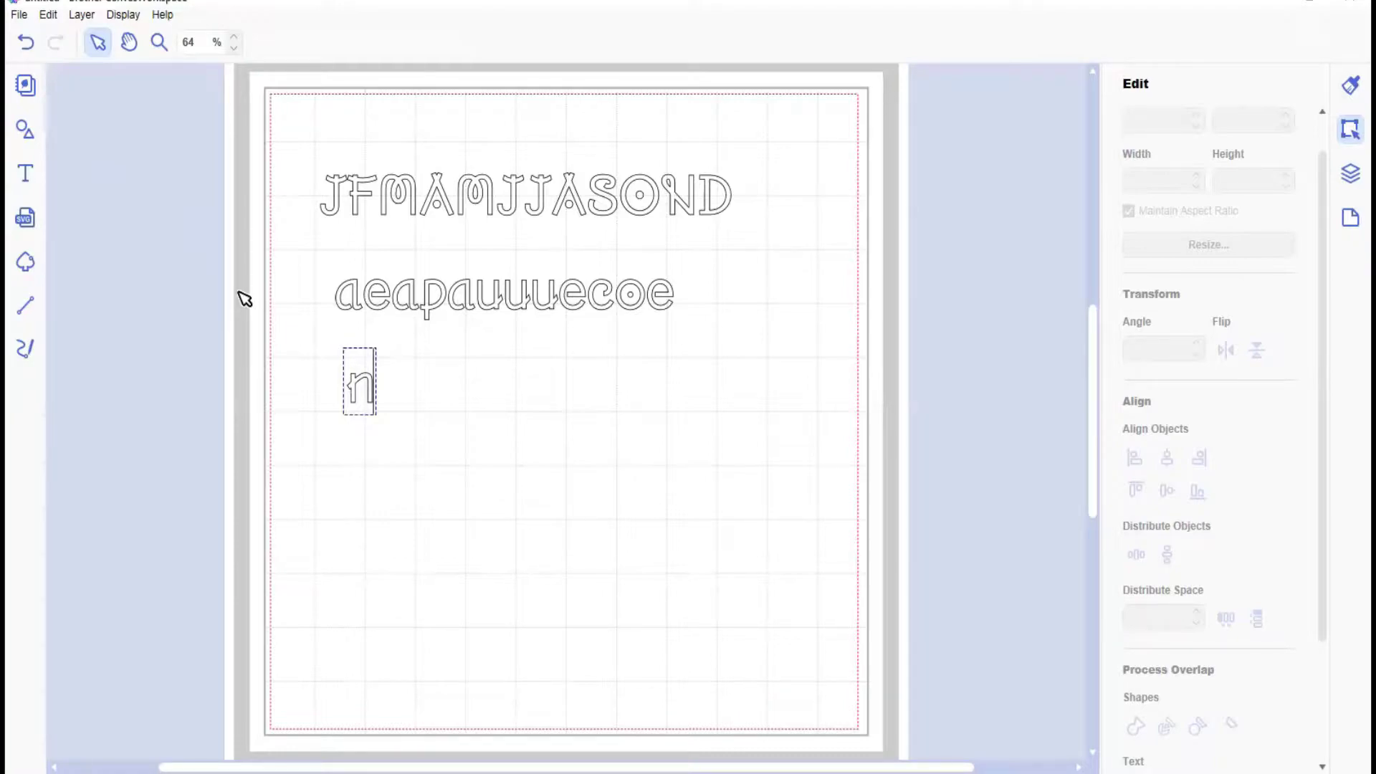
text(b)
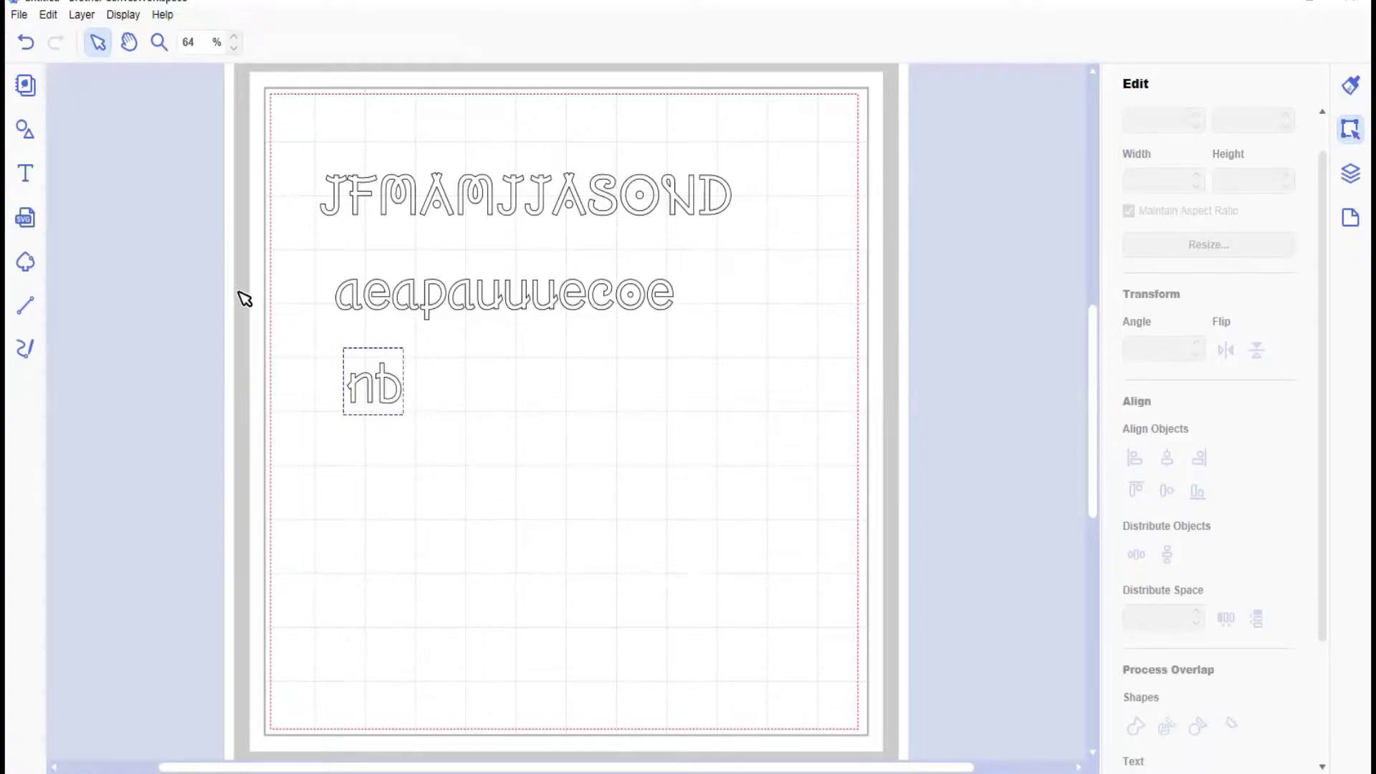
text(rr)
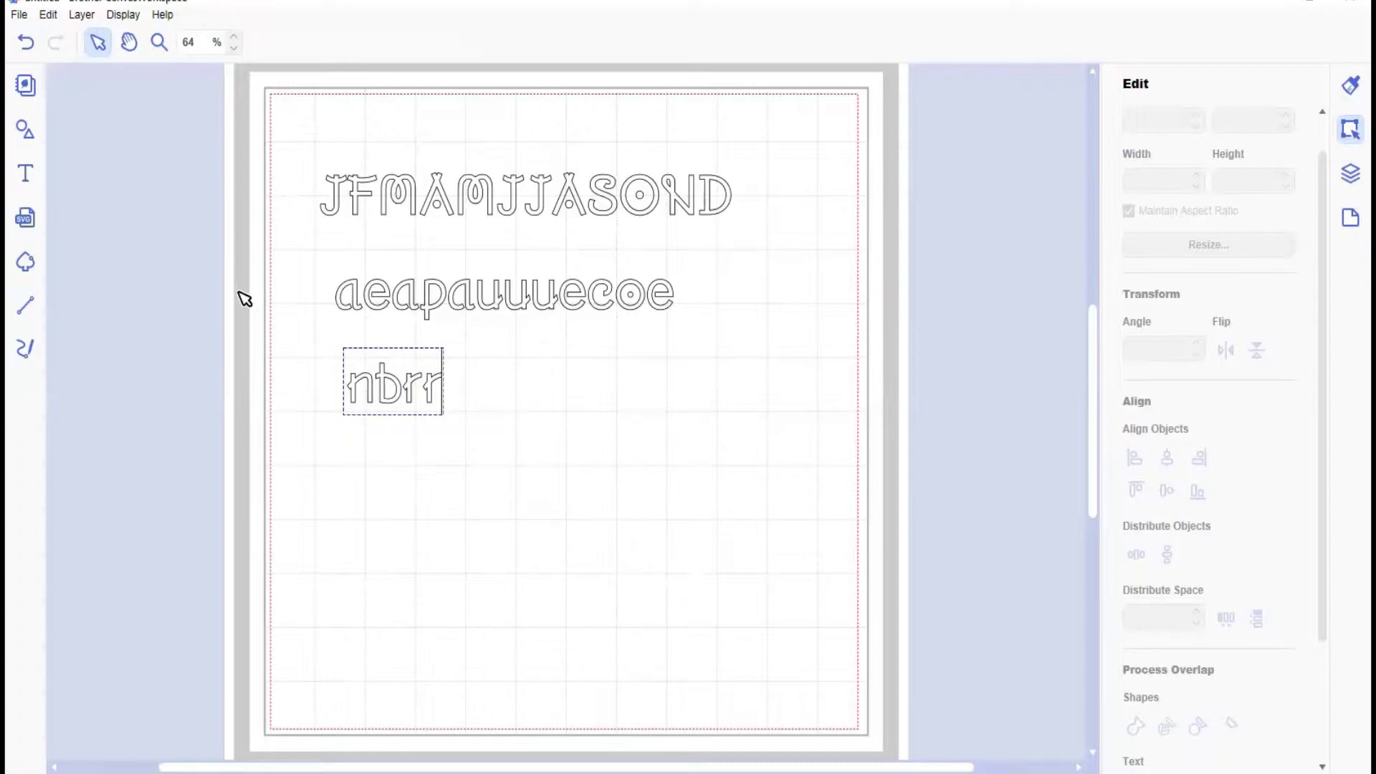
text(y)
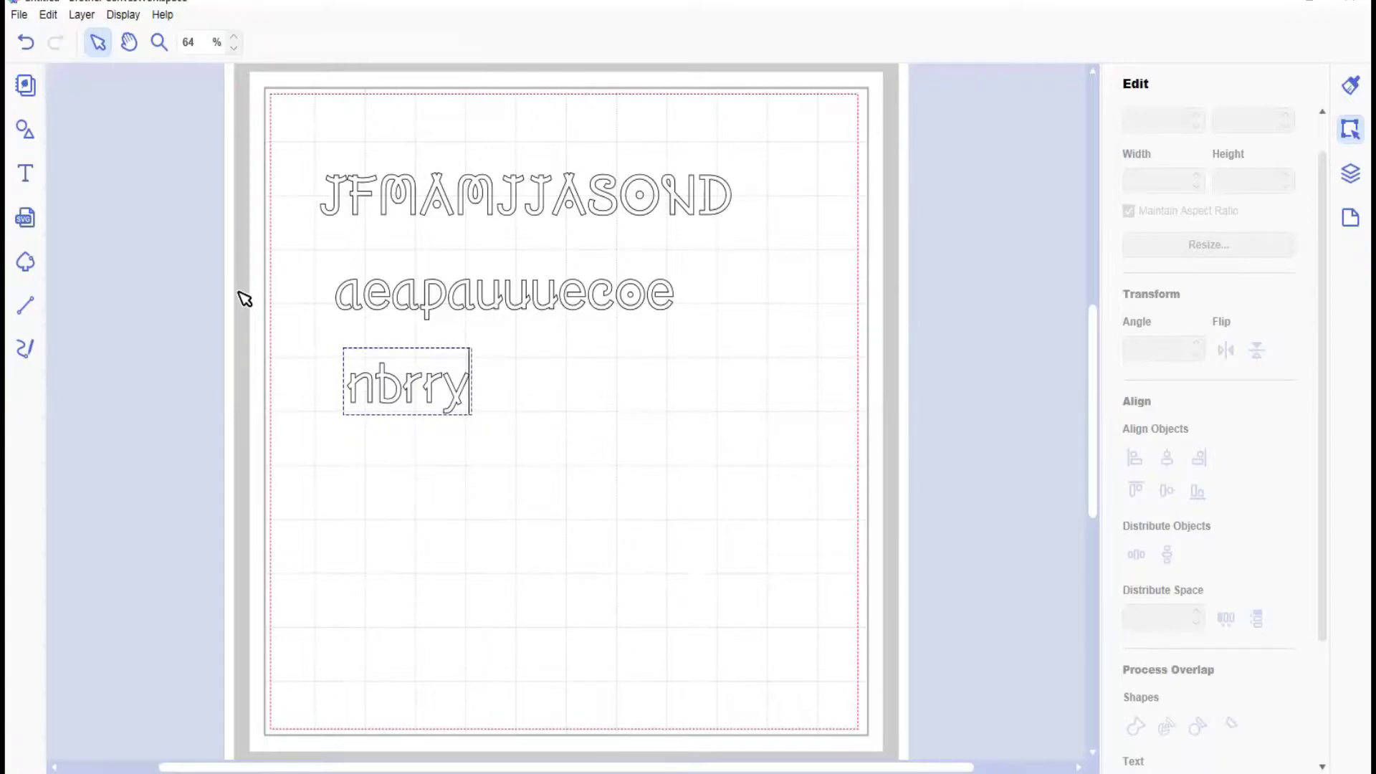
text(nlgp)
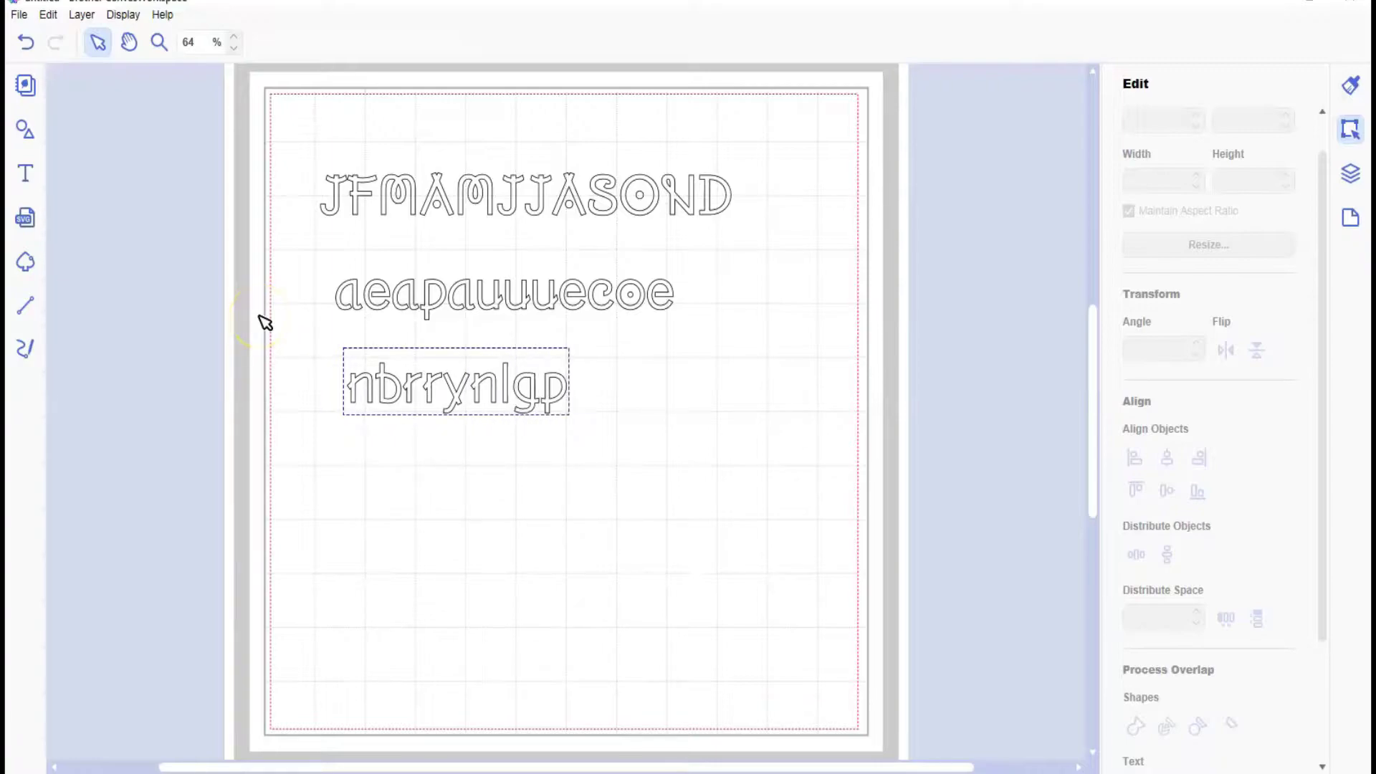
text(tvc)
click(295, 157)
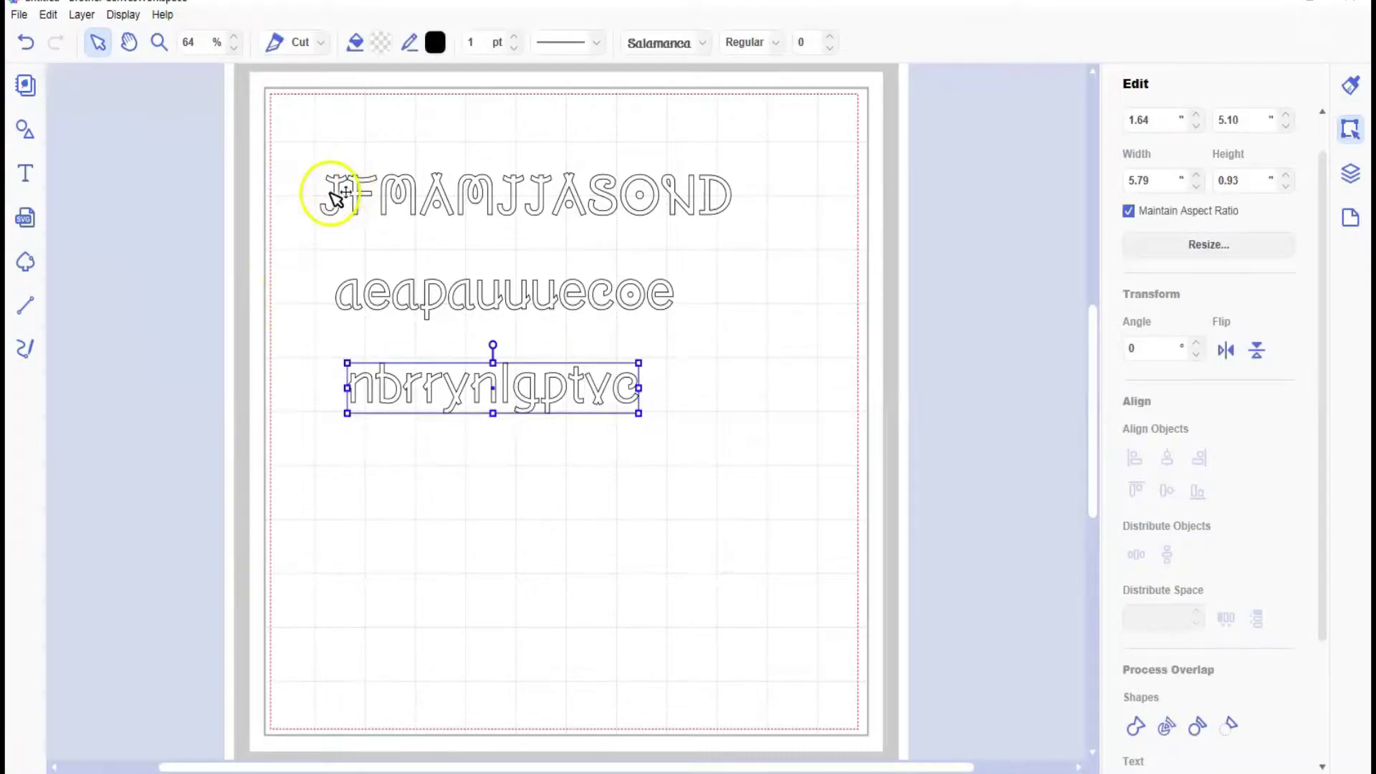
- Convert the JFMAMJJASOND text into separate letter outlines
click(337, 200)
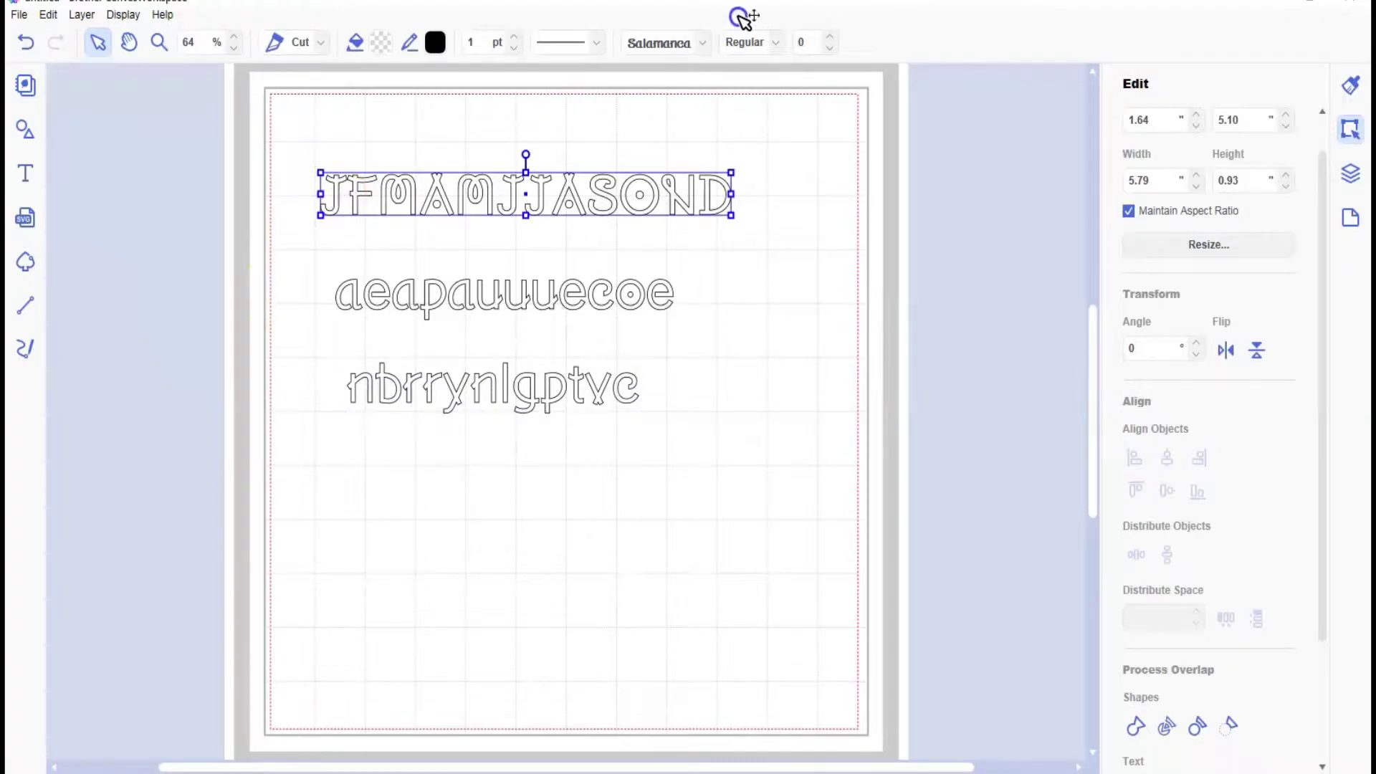
click(1089, 464)
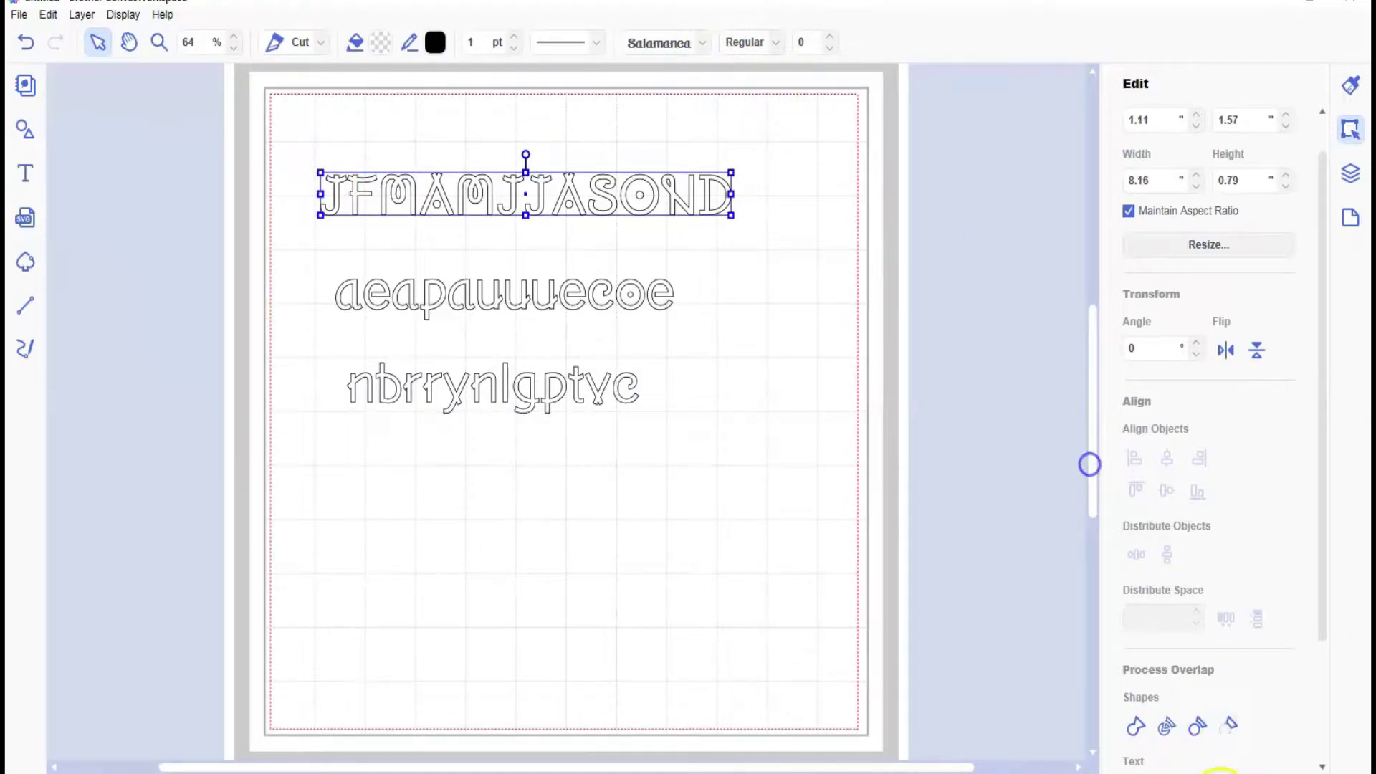
click(1167, 727)
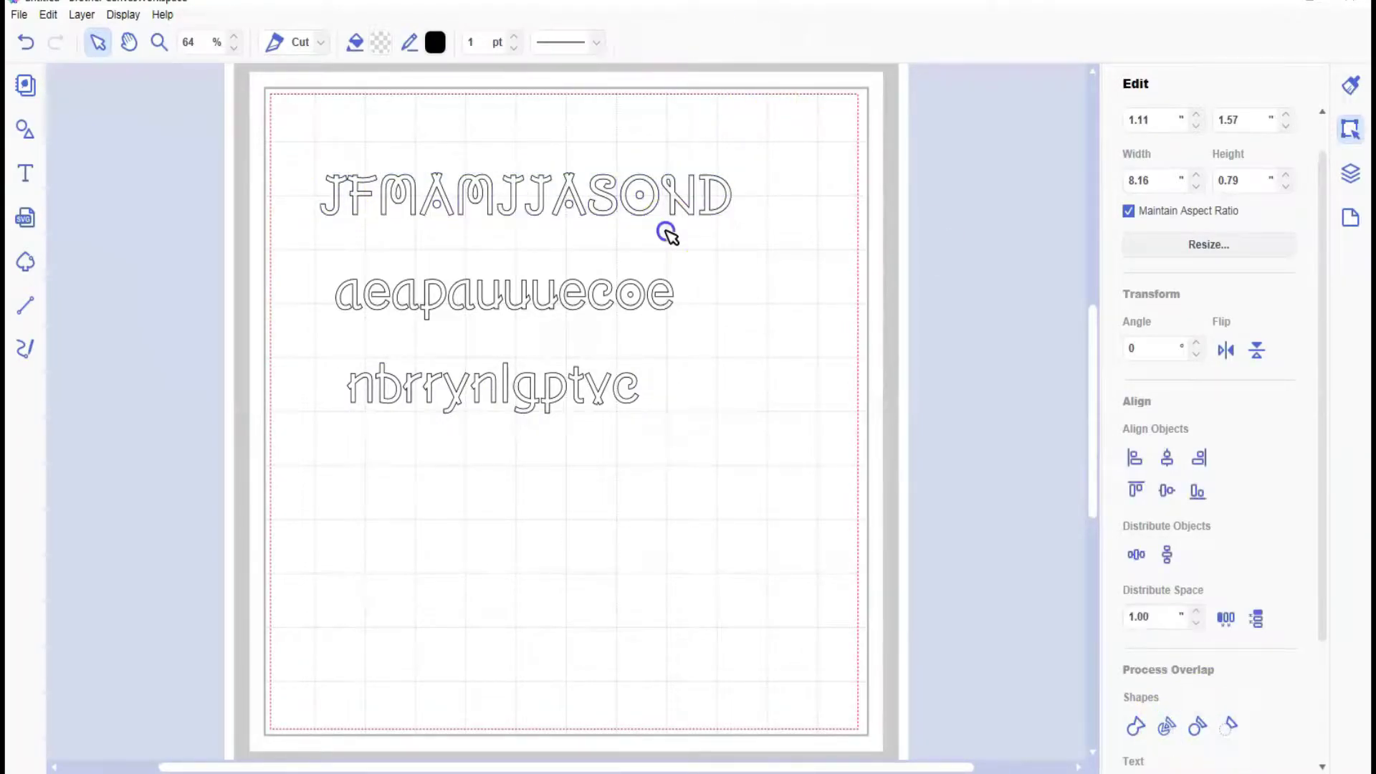
- Spread the ends of the top row by moving the D to about X 10.32" and the first J to about X 0.42"
click(726, 203)
drag(727, 203, 817, 209)
click(344, 210)
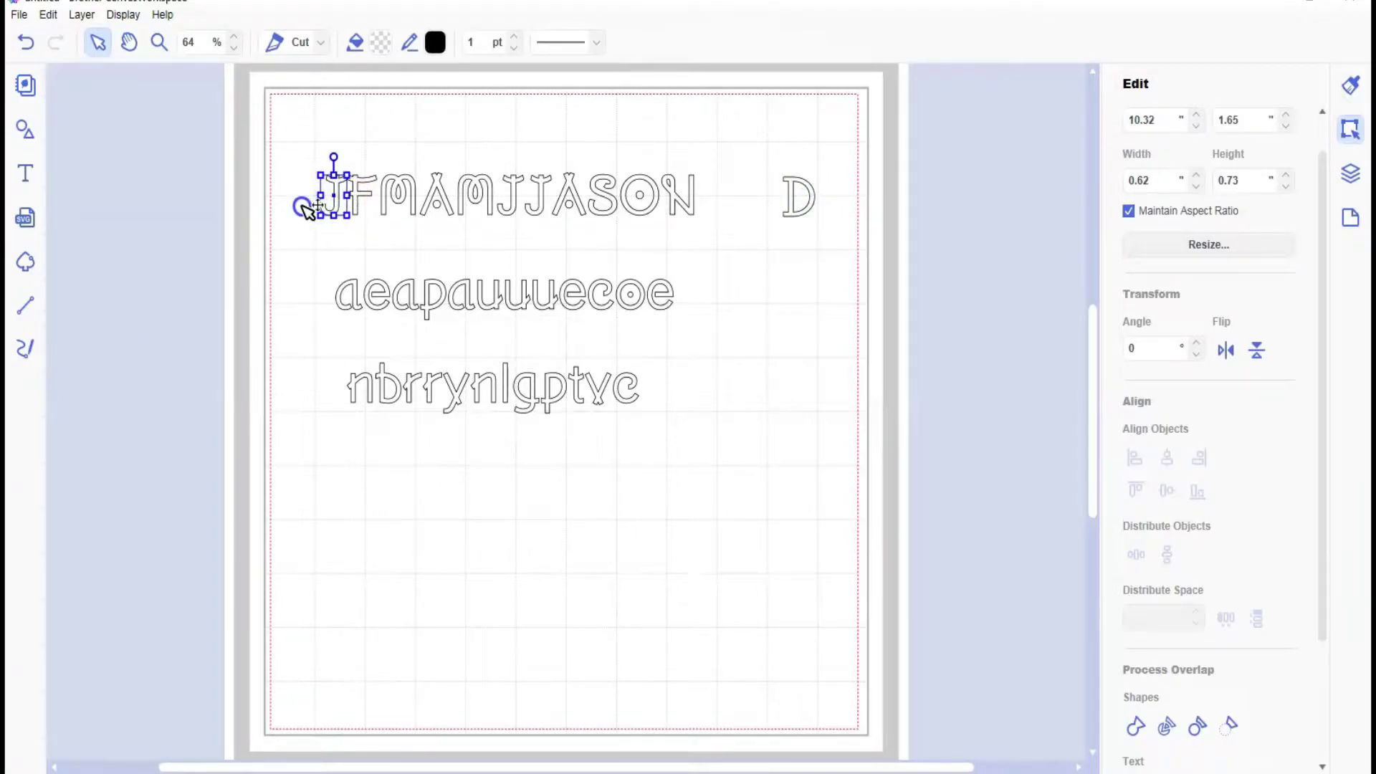
drag(308, 212, 273, 210)
click(258, 187)
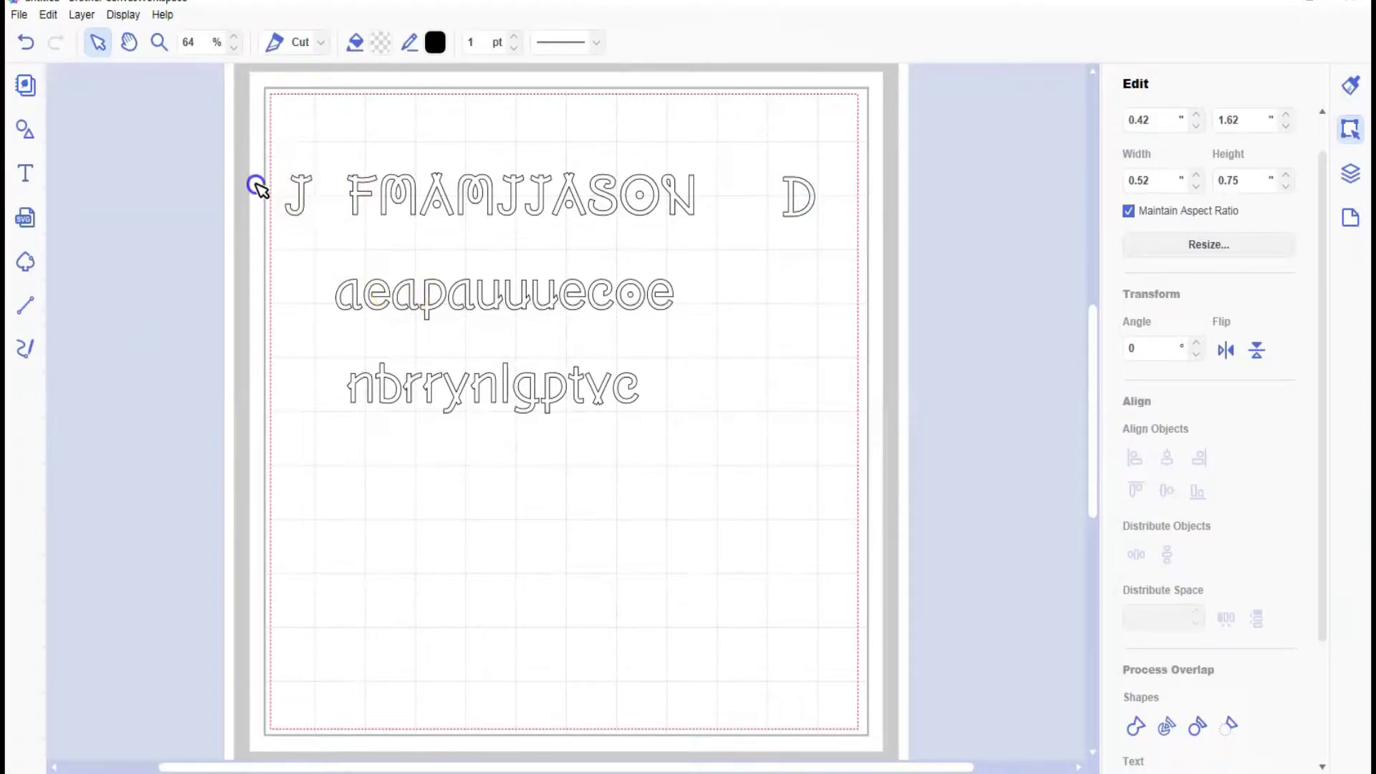
click(853, 202)
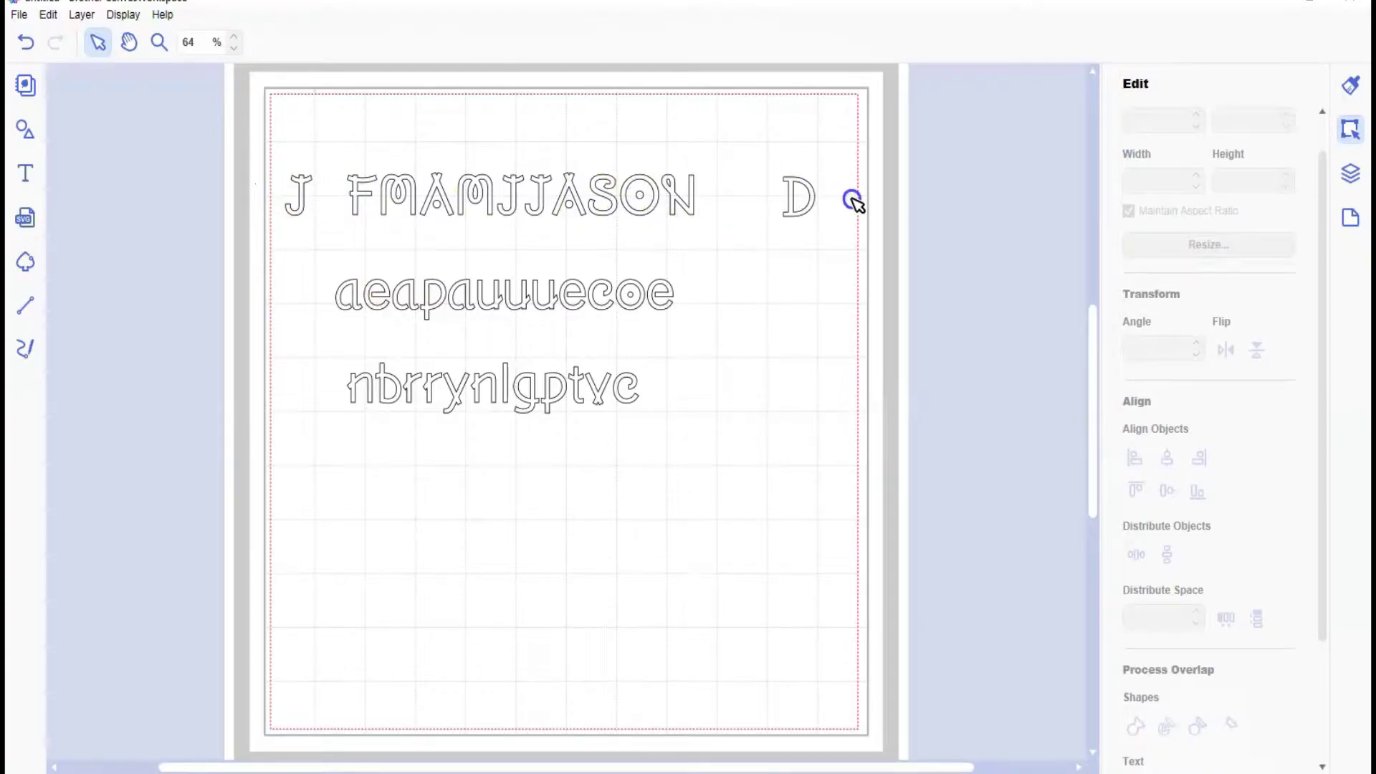
click(854, 203)
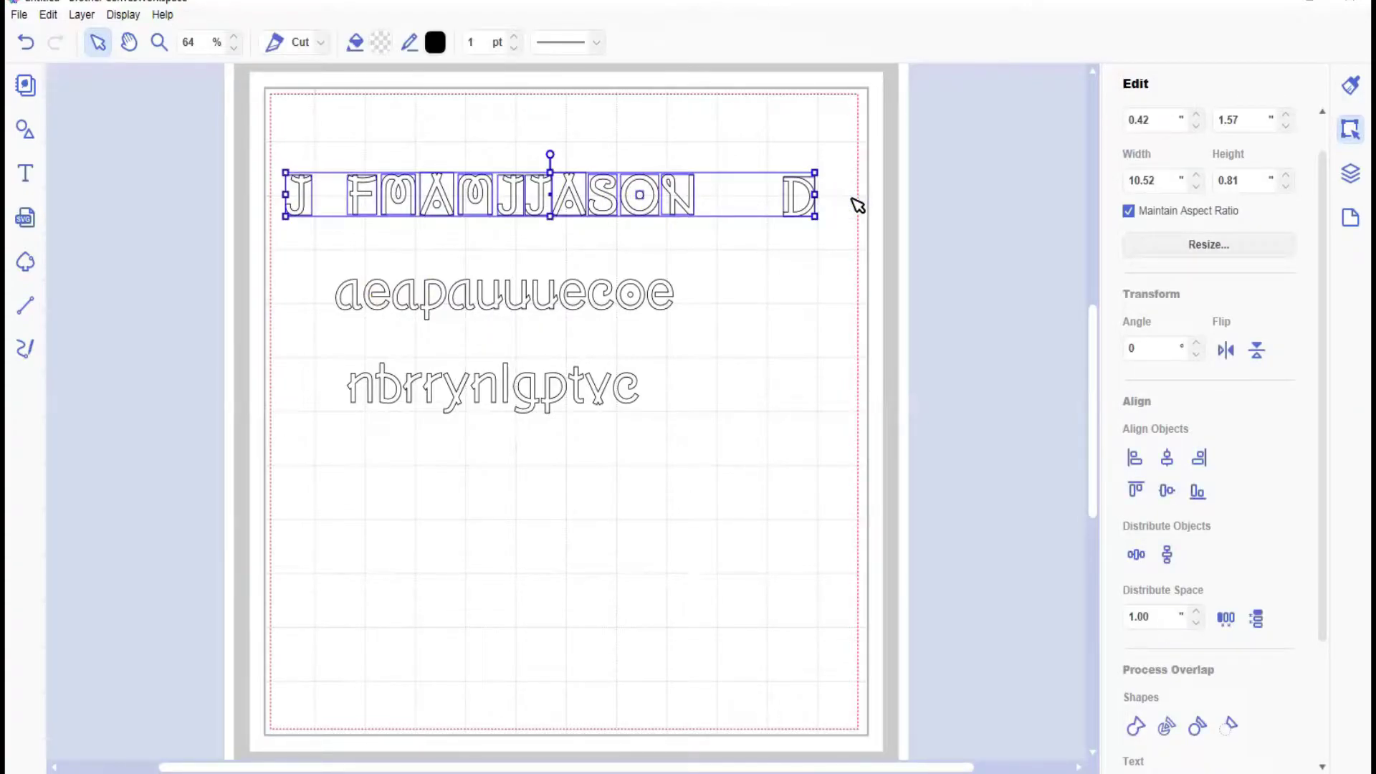
click(869, 221)
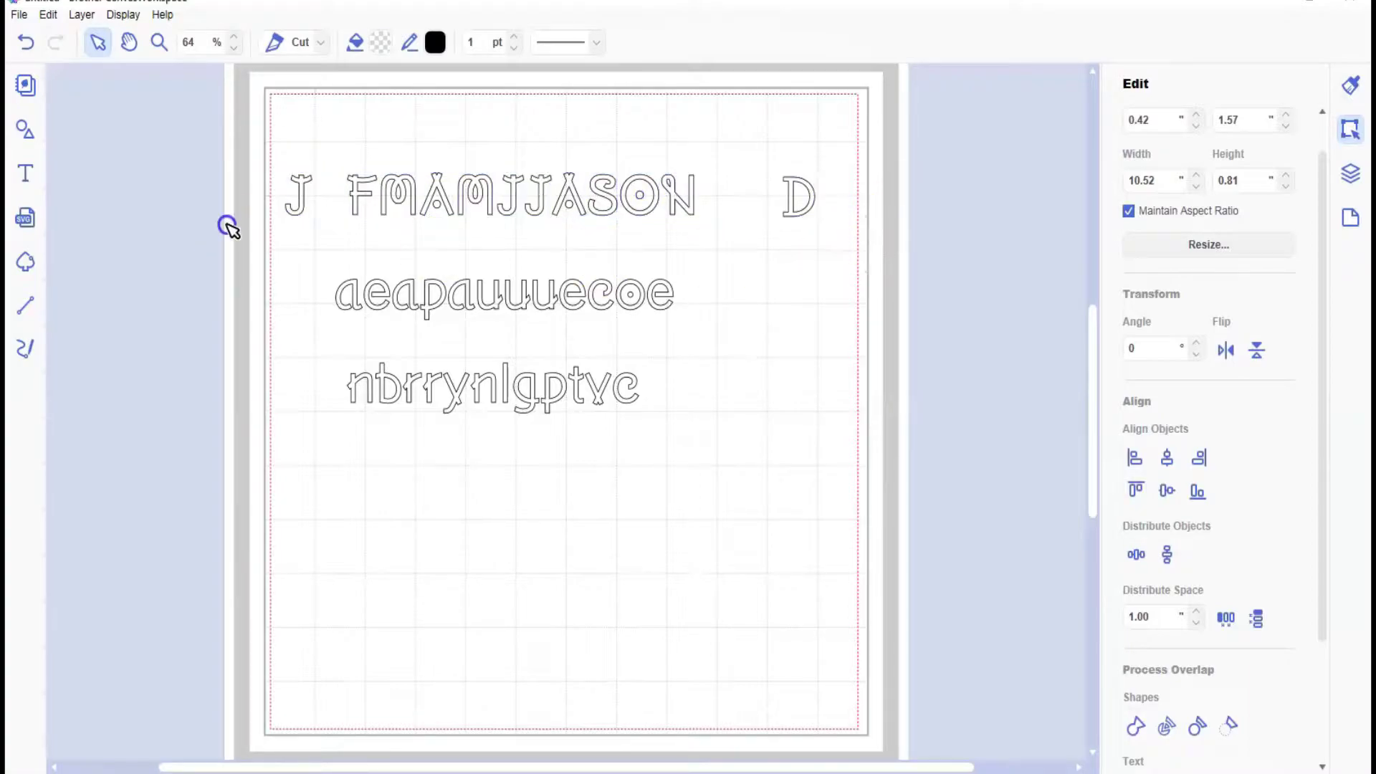
click(421, 245)
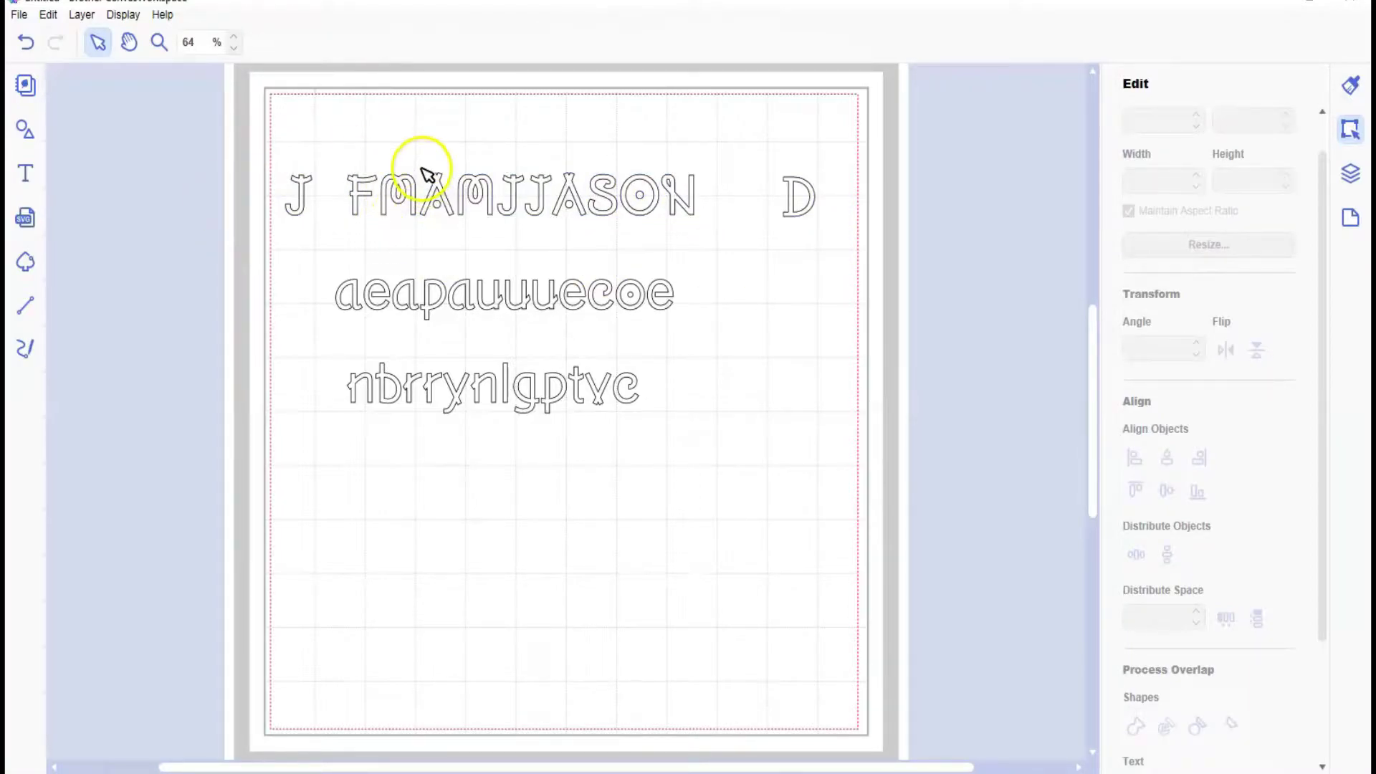
- Group the outline pieces of each A and of the O in the top row, one letter at a time
click(439, 209)
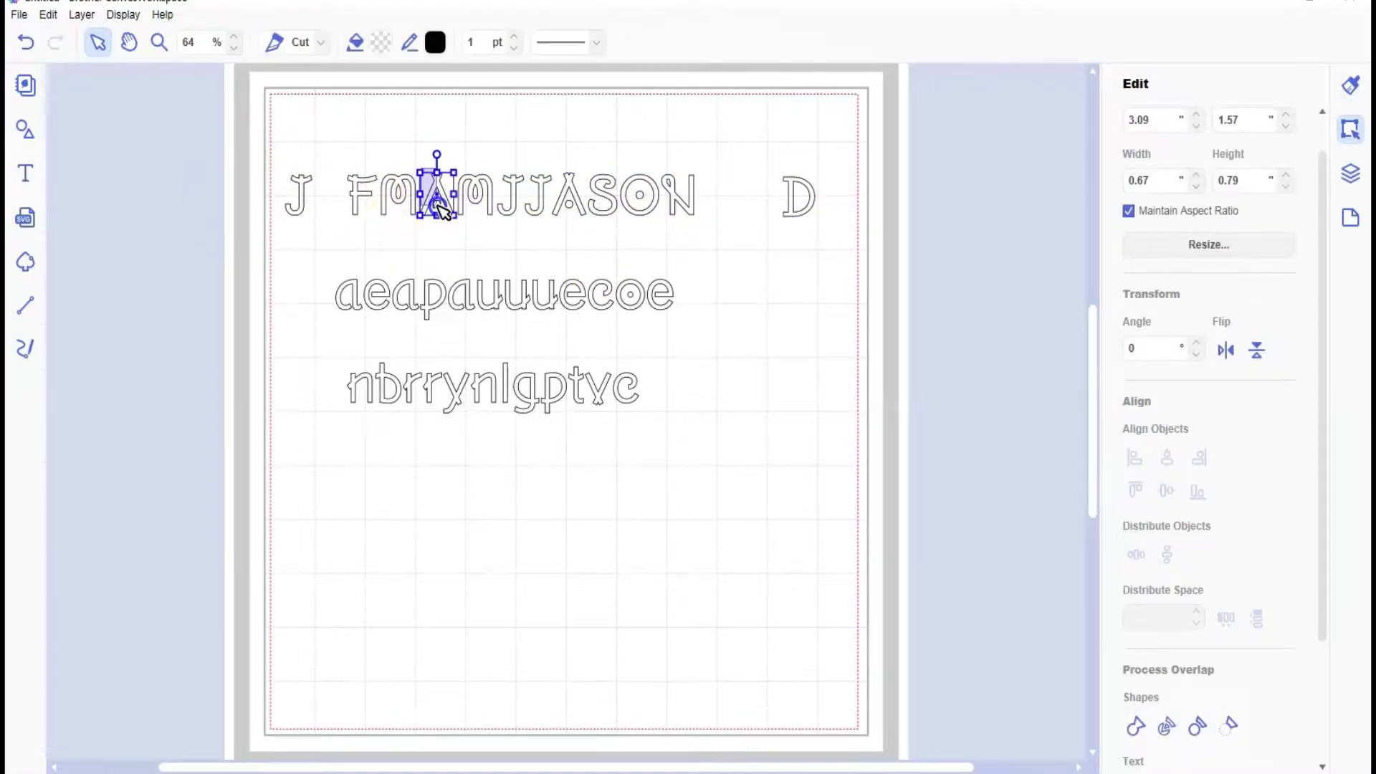
click(81, 15)
click(111, 156)
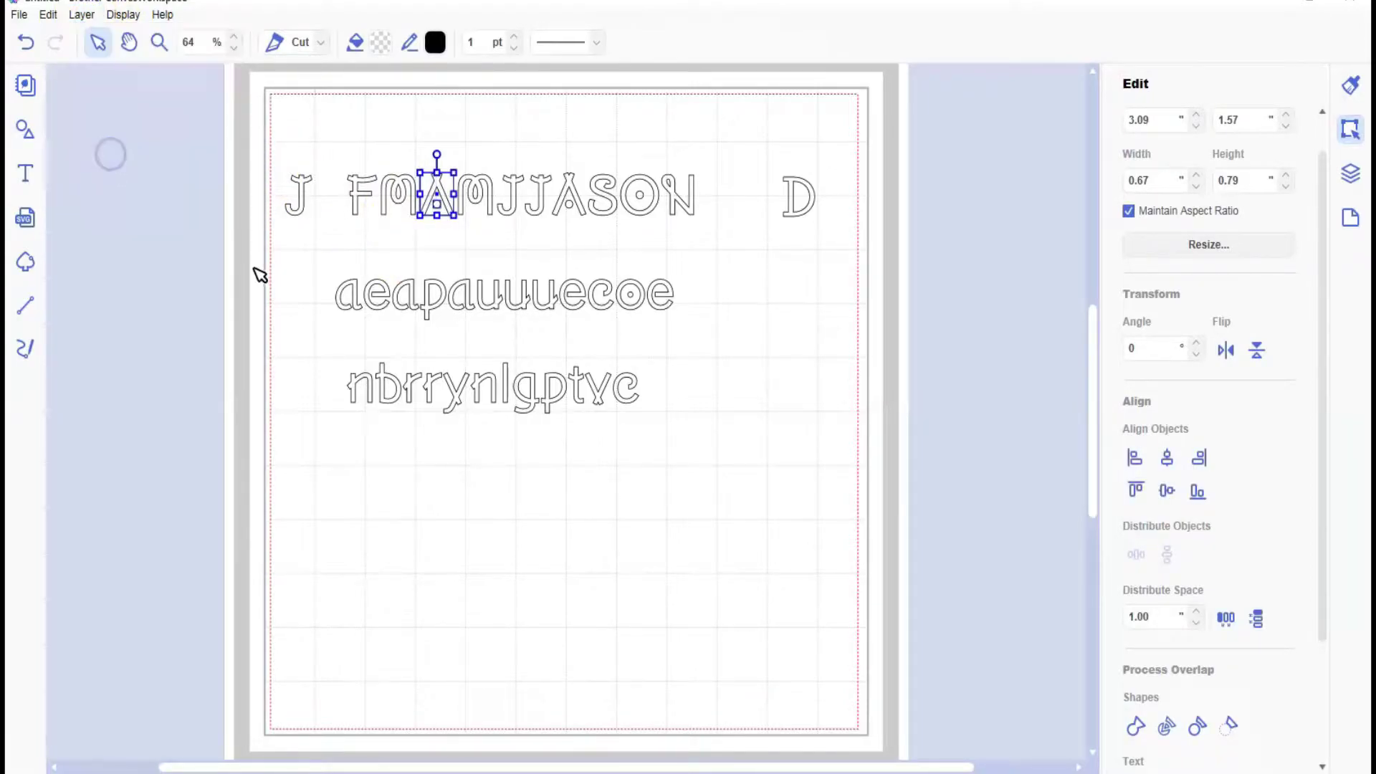
click(562, 183)
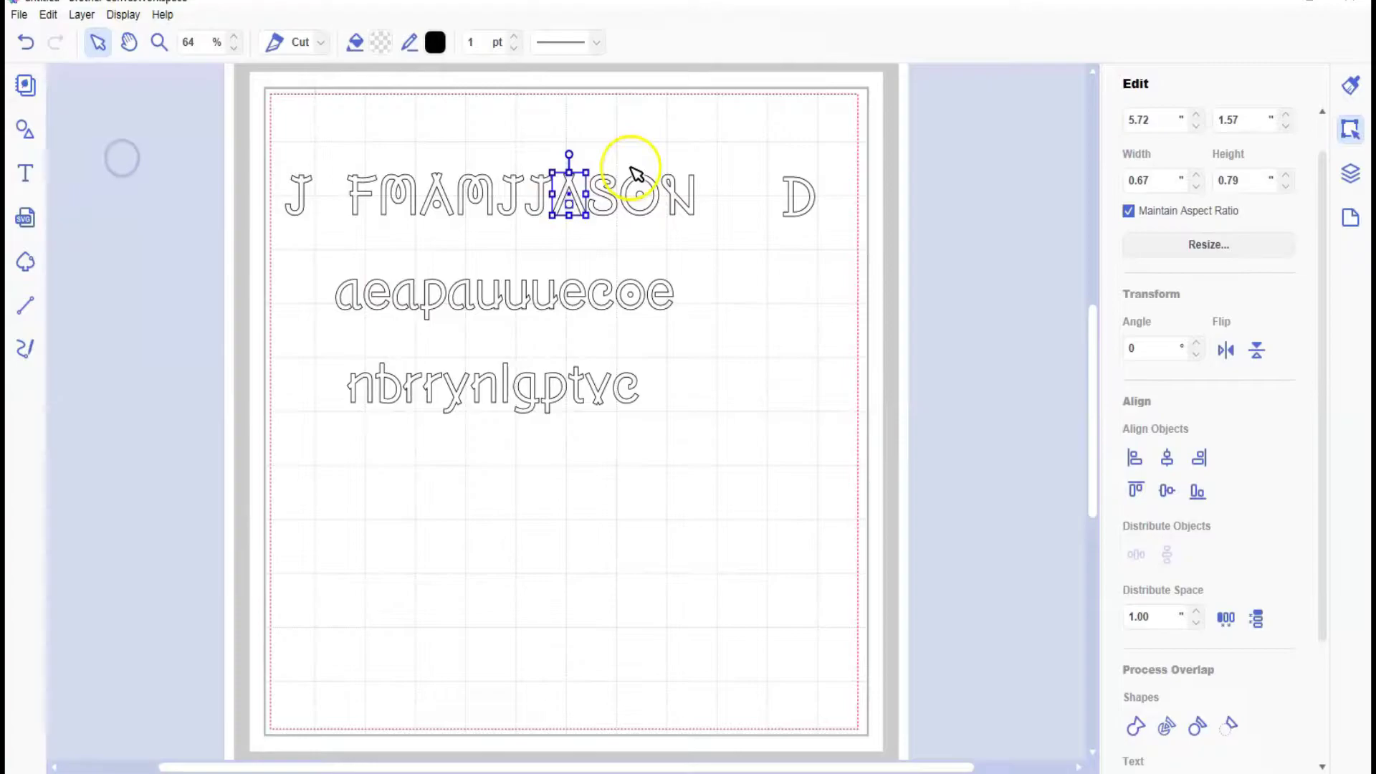
click(637, 188)
click(81, 14)
click(129, 138)
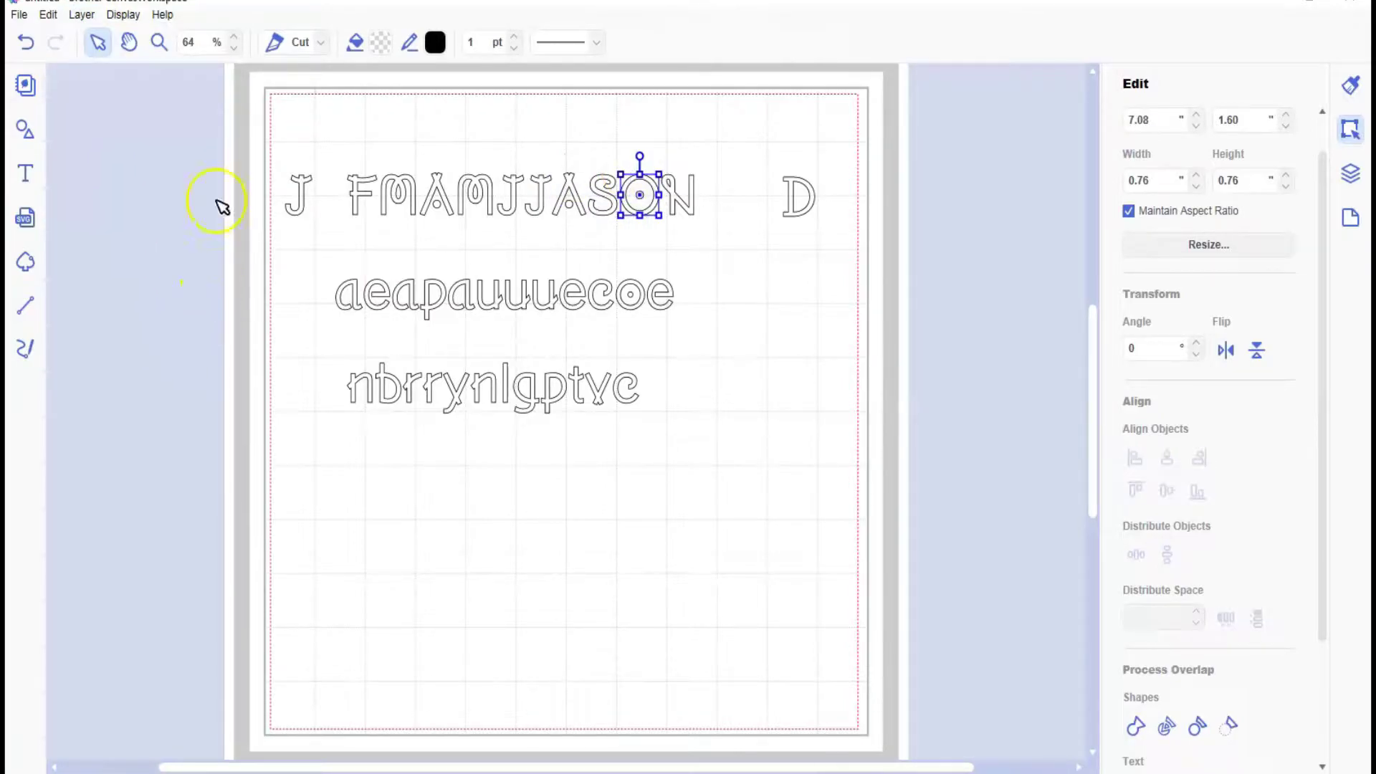
- Distribute the top row of letters evenly in the horizontal direction
drag(221, 174, 319, 183)
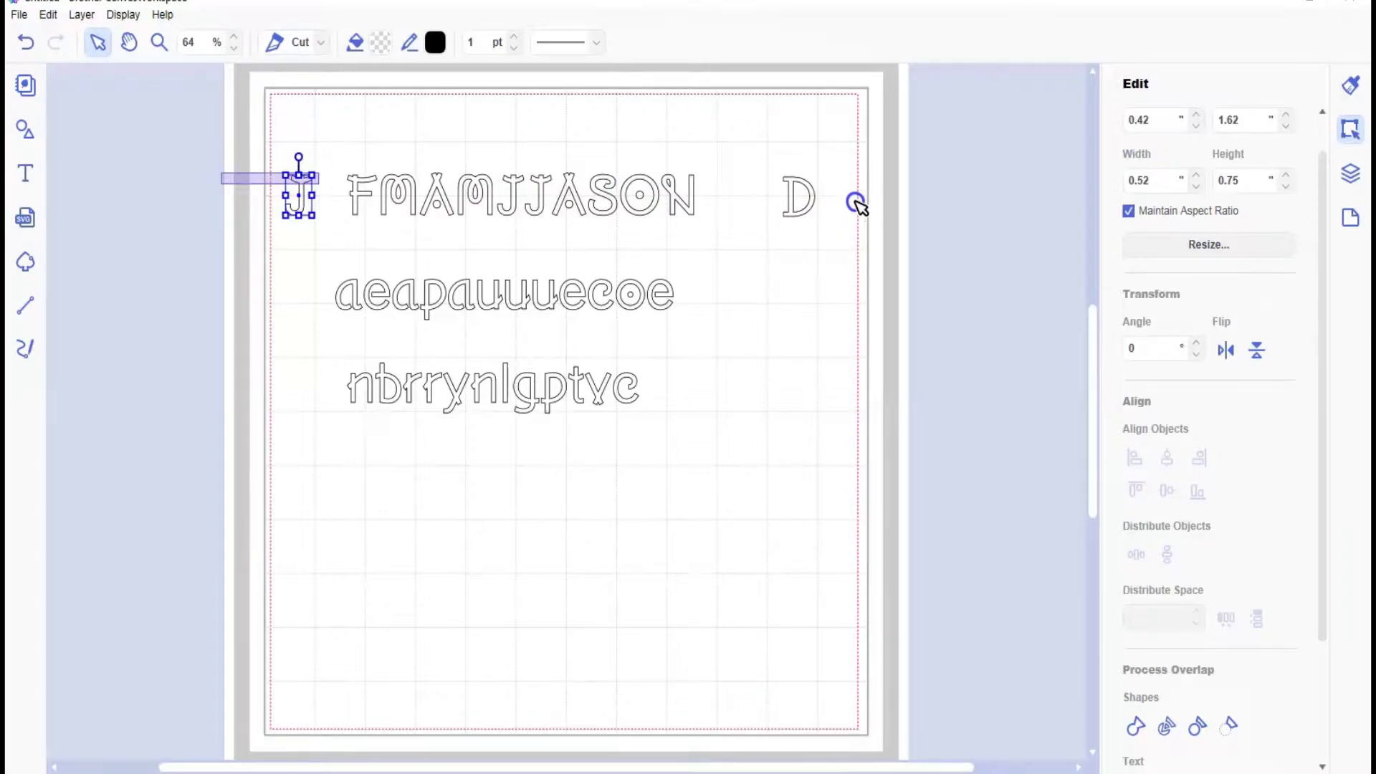
key(ctrl+a)
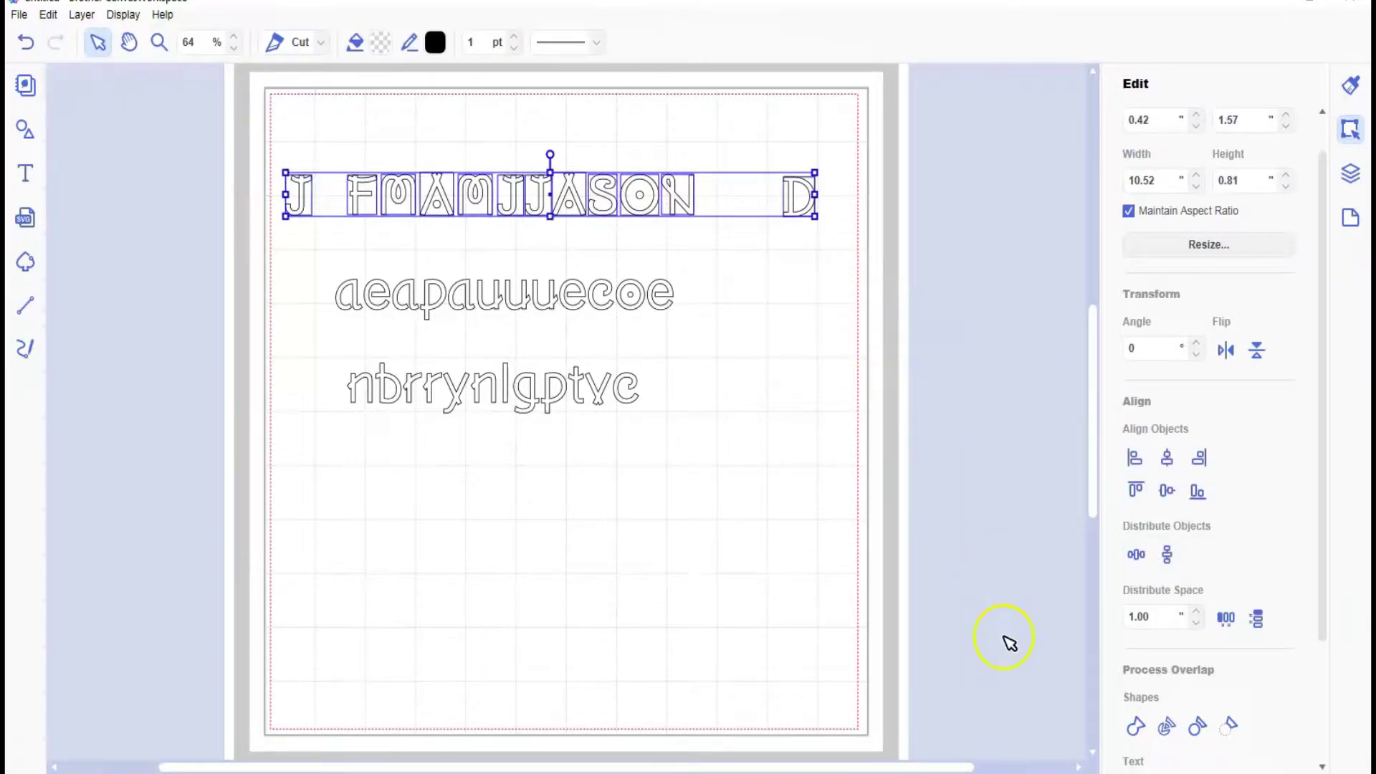
click(1136, 555)
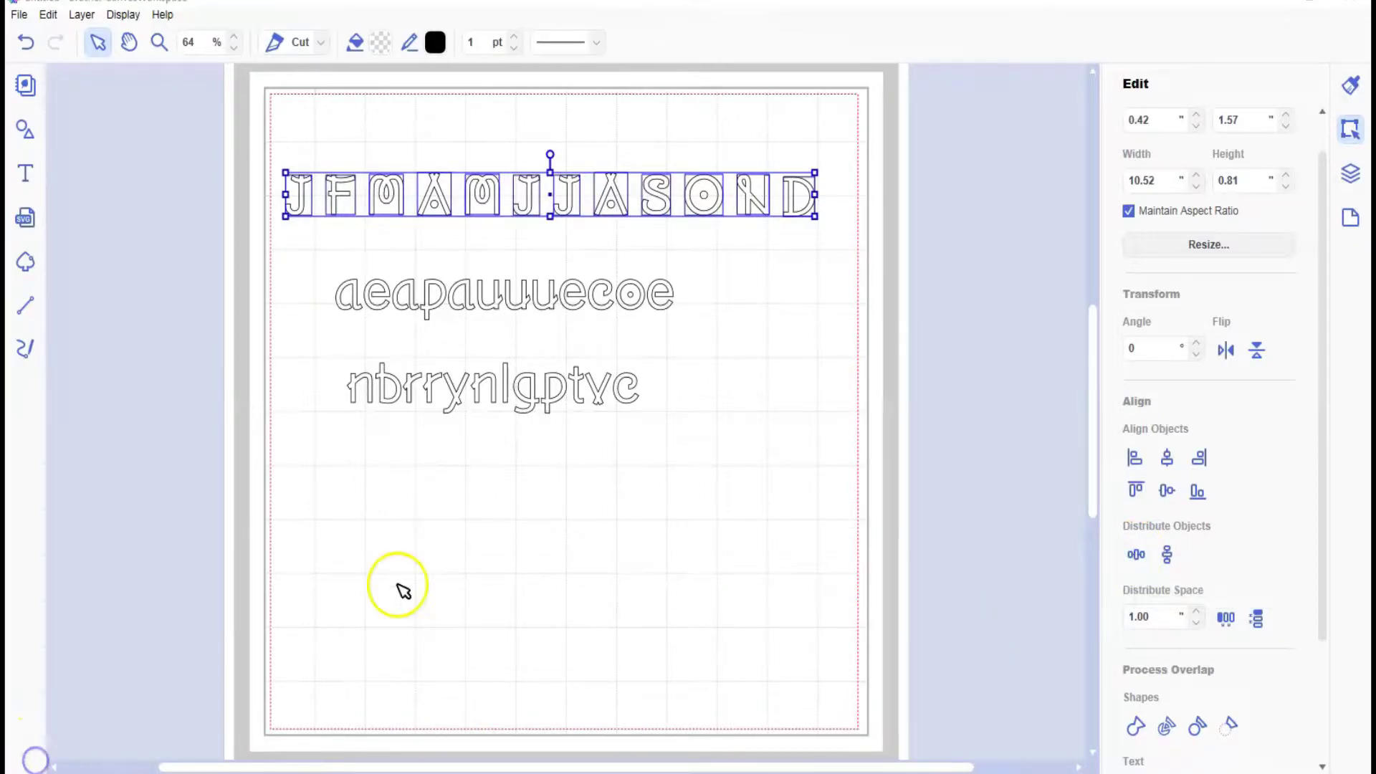
- Separate the middle row into individual letters and spread its ends, moving the last e under the D and the first a to about X 0.19"
click(334, 277)
drag(334, 276, 763, 307)
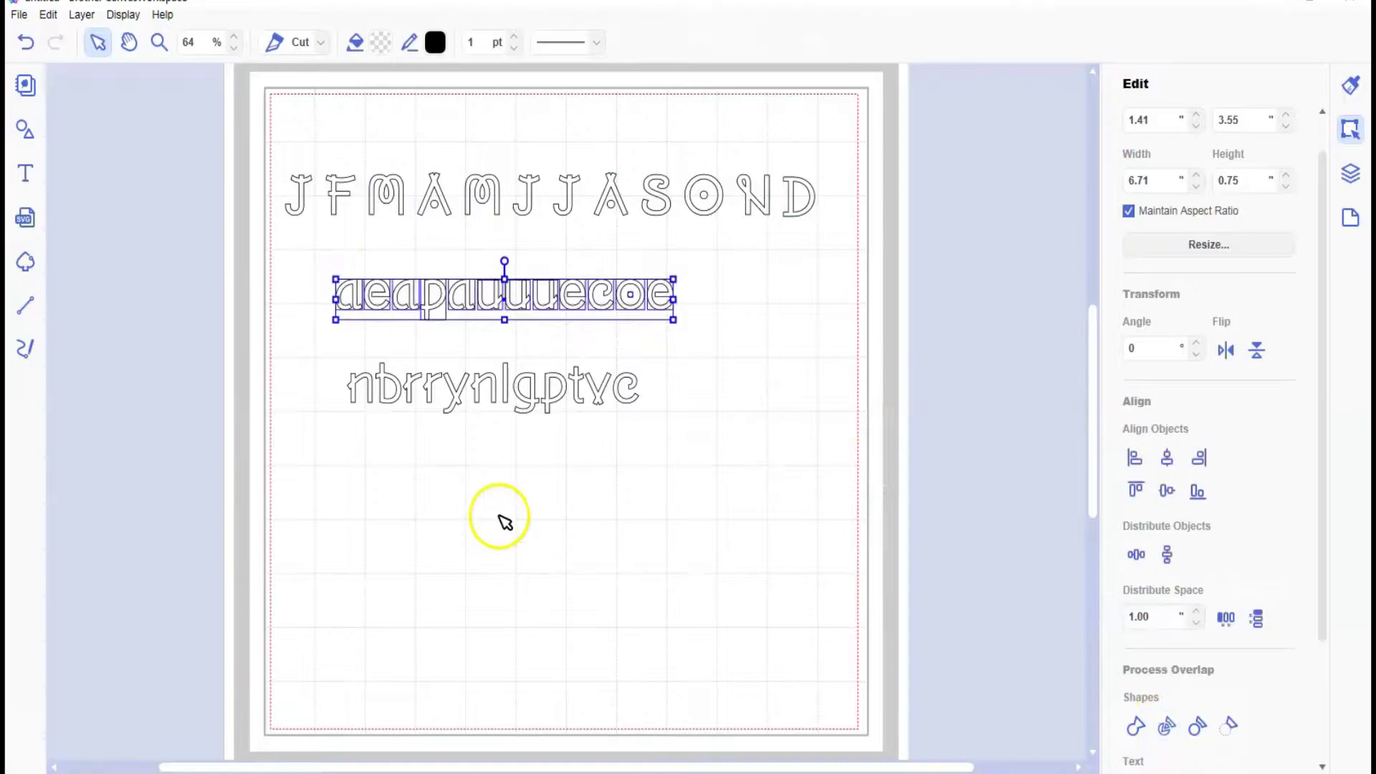
click(660, 341)
drag(660, 294, 793, 282)
drag(346, 298, 288, 295)
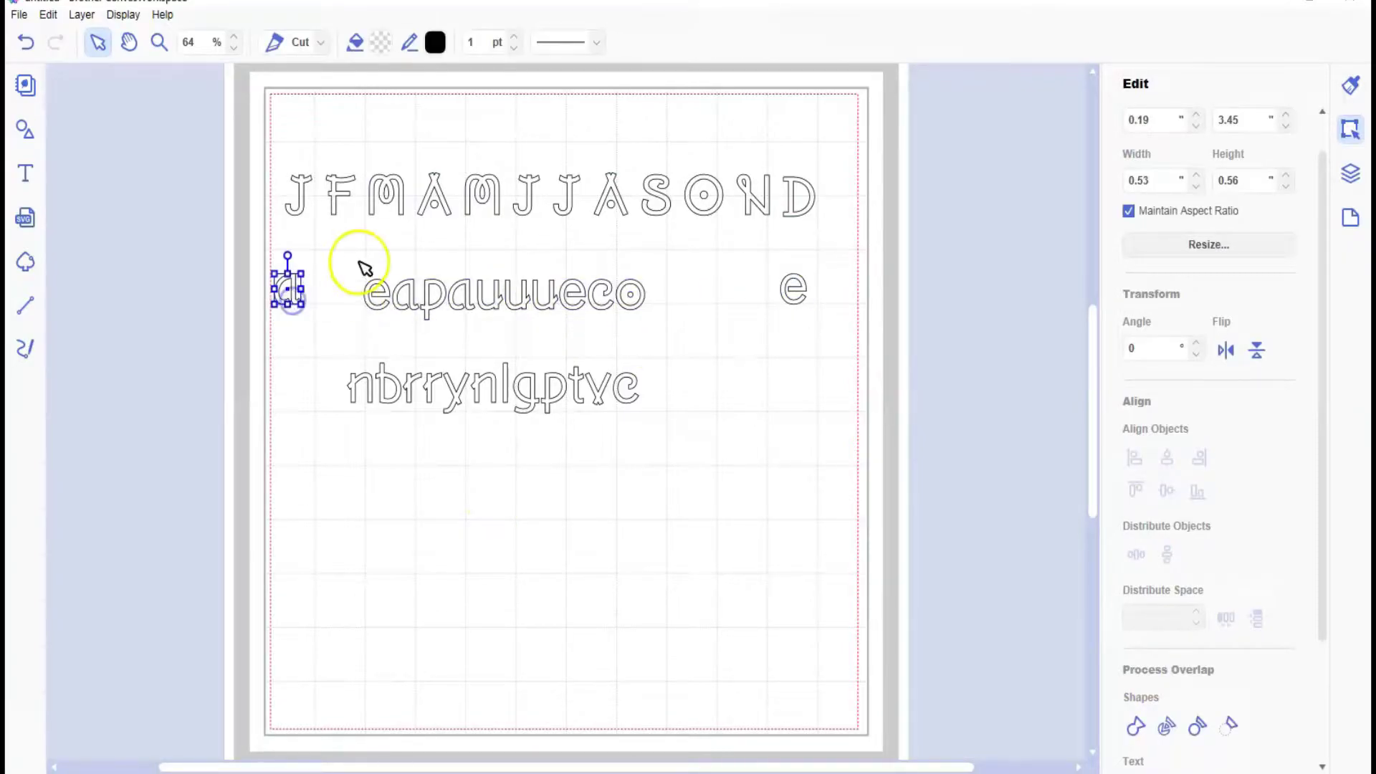
- Remove the centre dot from the o in the middle row and distribute the row's letters evenly in the horizontal direction
click(631, 294)
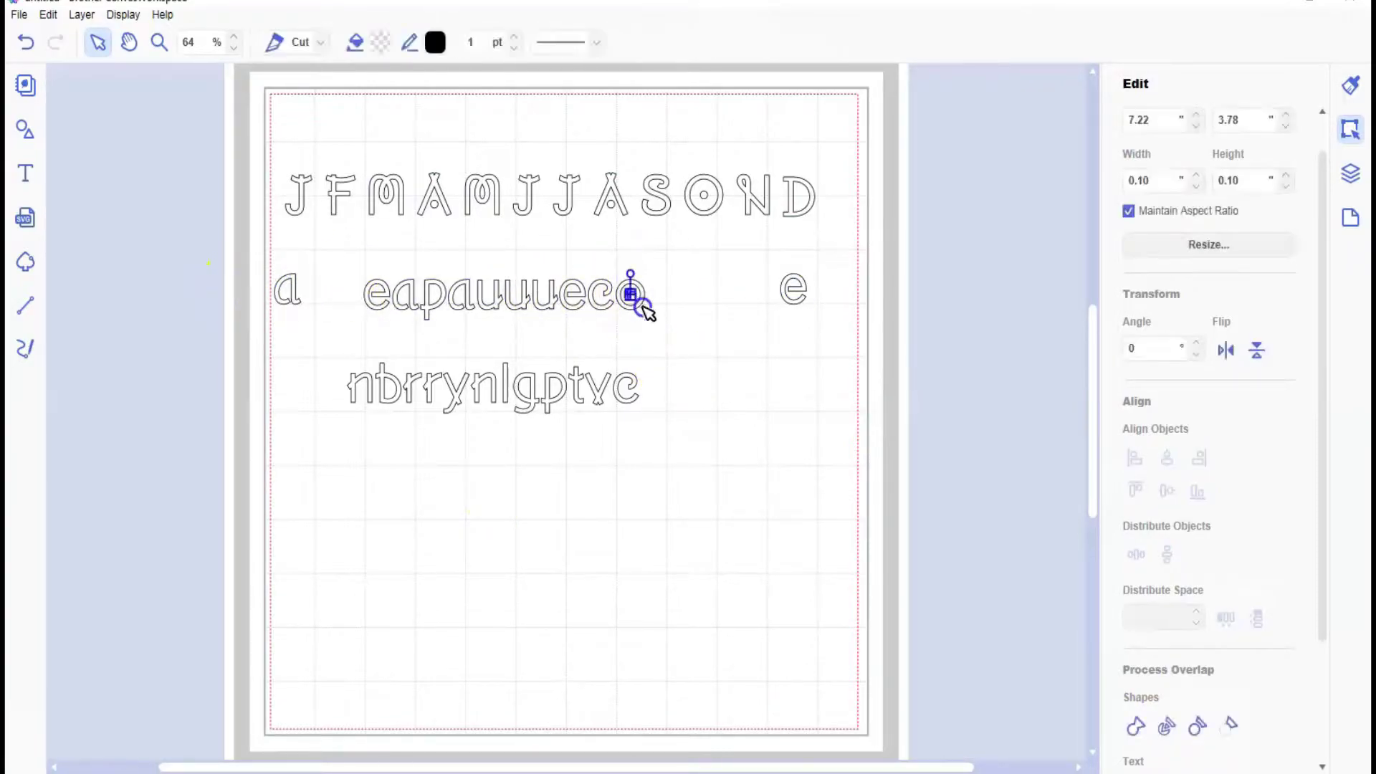
click(281, 290)
shift+click(799, 290)
click(1137, 554)
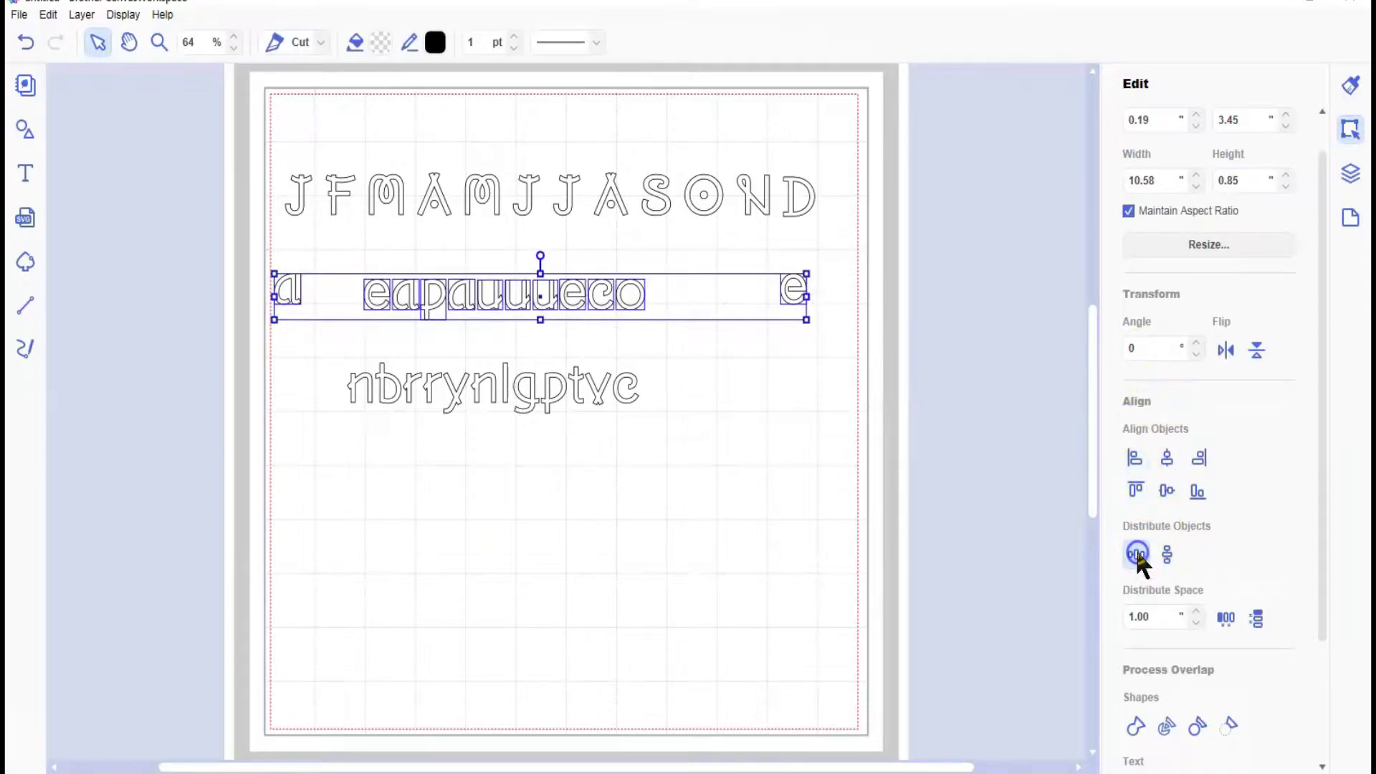
- Separate the third row into individual letters and spread its ends, moving the c under the last e and the first n to about X 0.39"
drag(329, 375, 1097, 636)
click(482, 453)
drag(627, 390, 793, 393)
drag(362, 384, 298, 386)
click(833, 384)
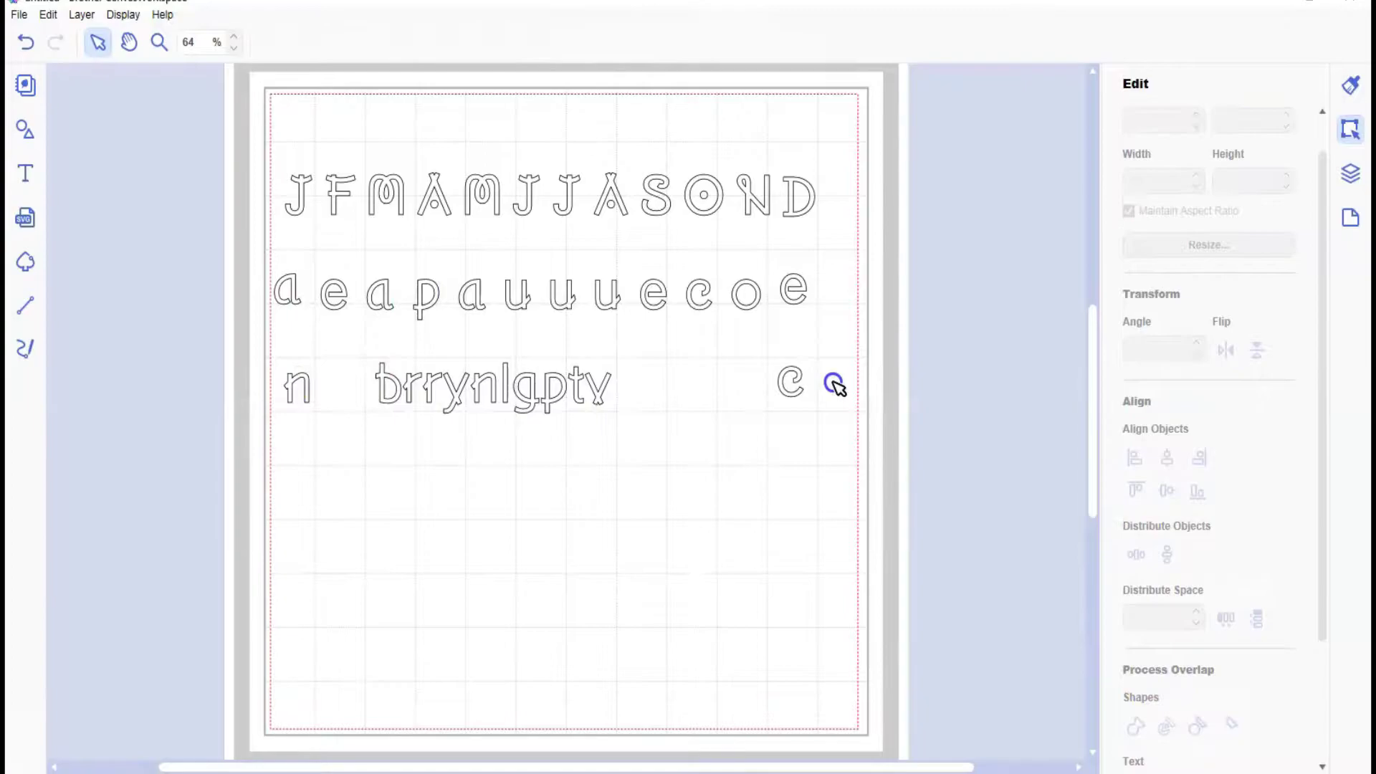
- Distribute the third row's letters evenly in the horizontal direction and align their tops
drag(834, 384, 283, 390)
click(1136, 553)
click(1136, 490)
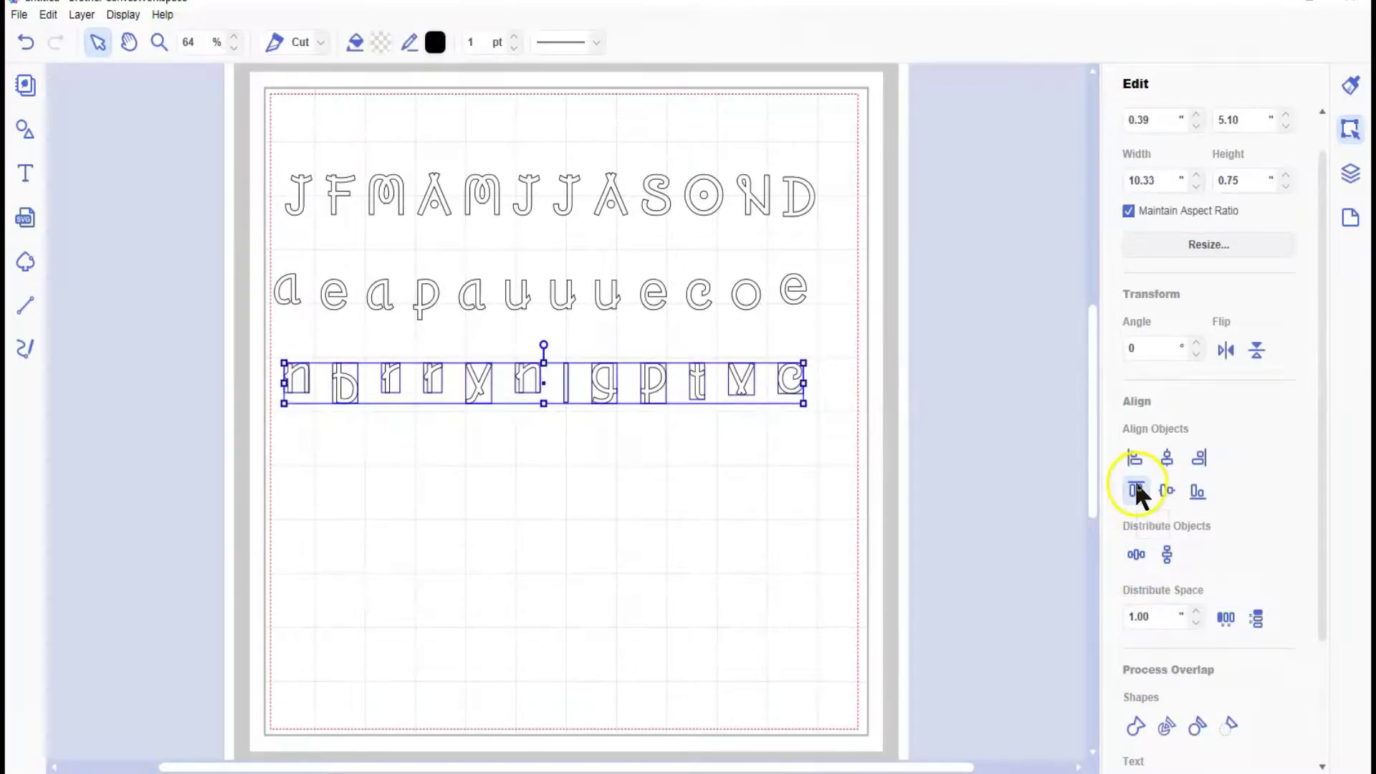
- Move the middle row up close beneath the capitals and align the tops of its letters
click(801, 539)
drag(247, 240, 844, 319)
drag(528, 301, 527, 261)
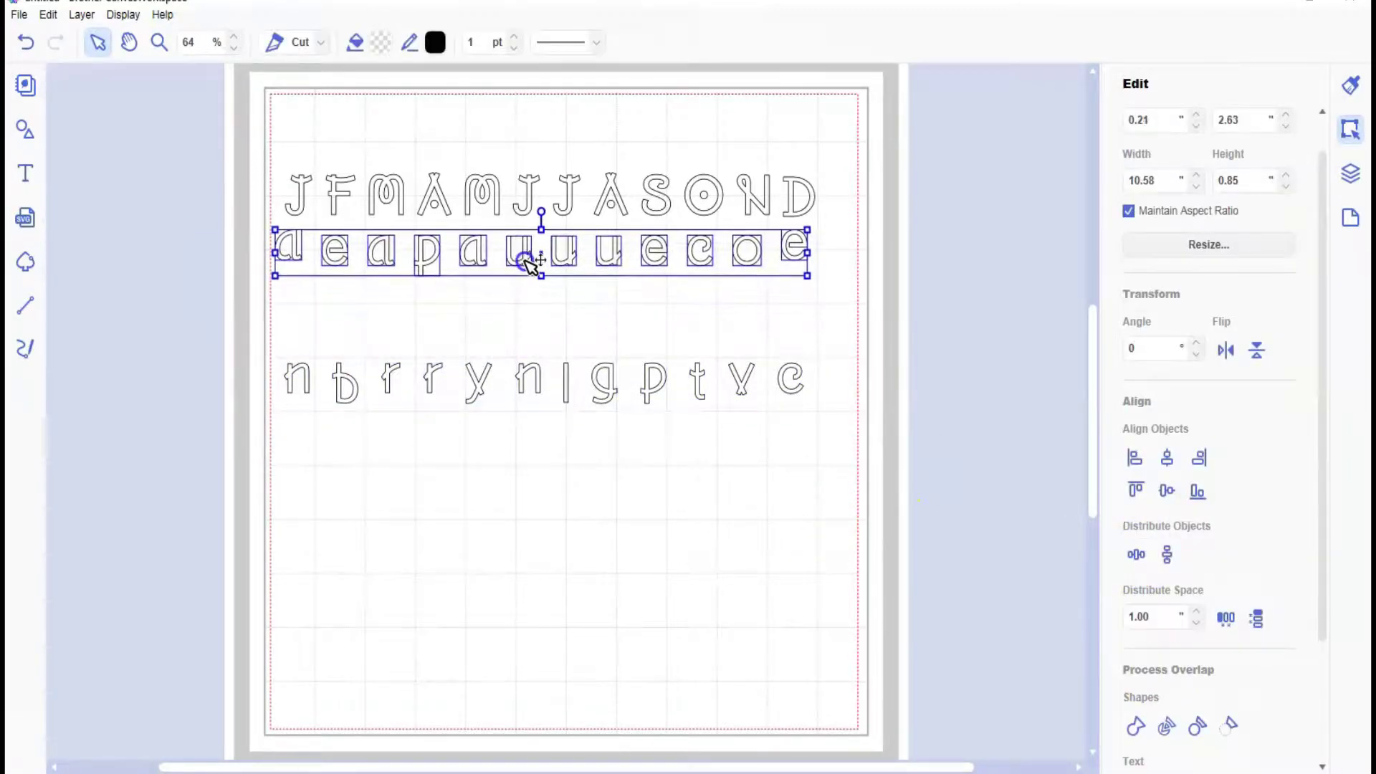
click(1136, 490)
- Move the third row up beneath the middle row, to about X 0.42" and Y 3.38"
click(299, 355)
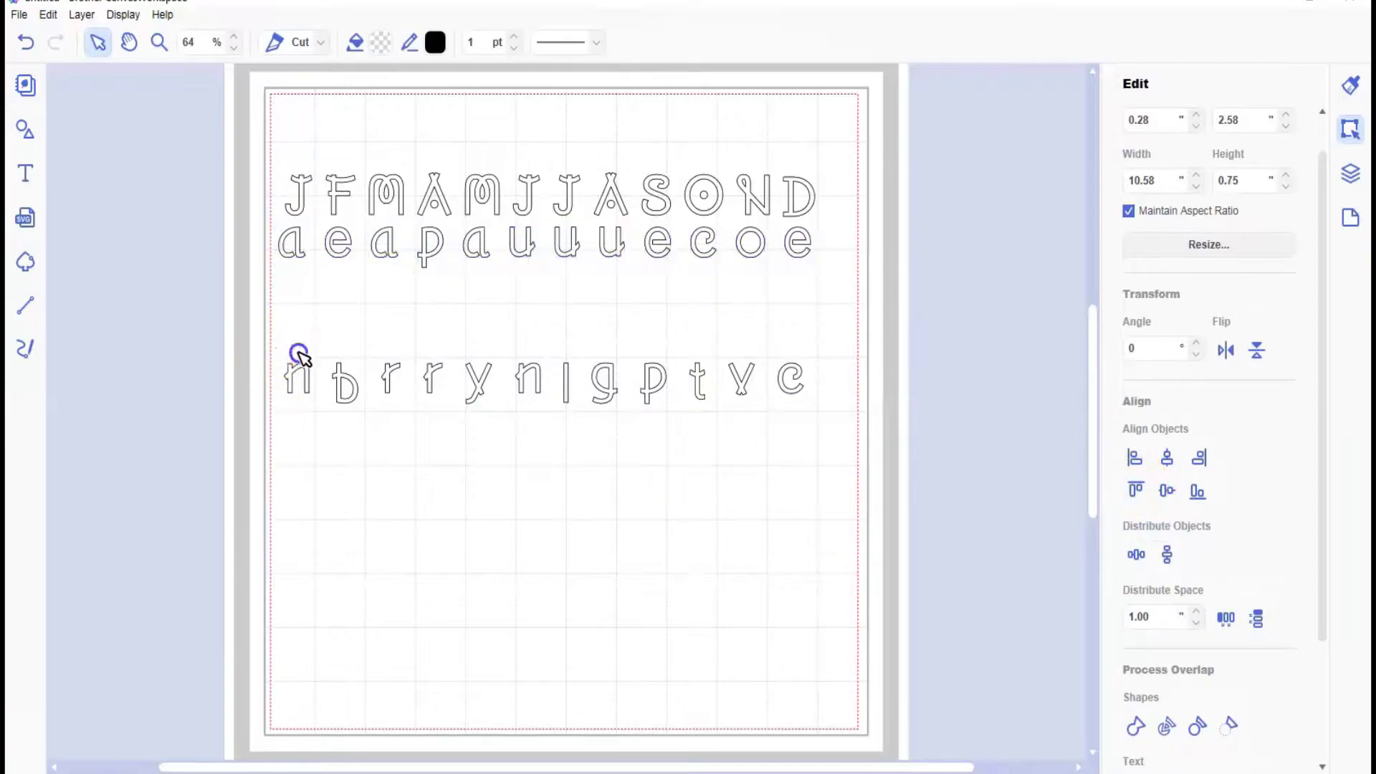
drag(574, 390, 568, 303)
click(153, 478)
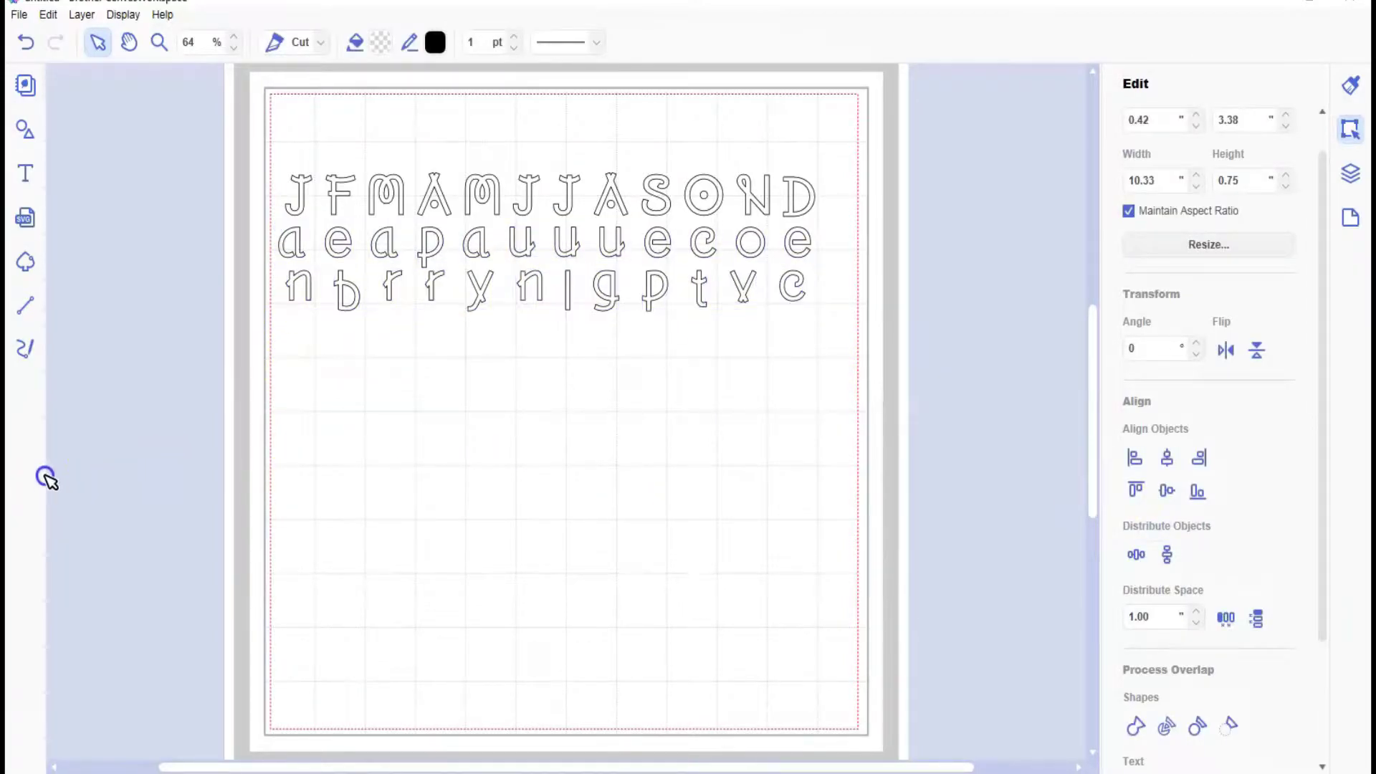
- Center the letters J, a and n on one vertical axis and group them as the Jan column
click(295, 154)
click(296, 192)
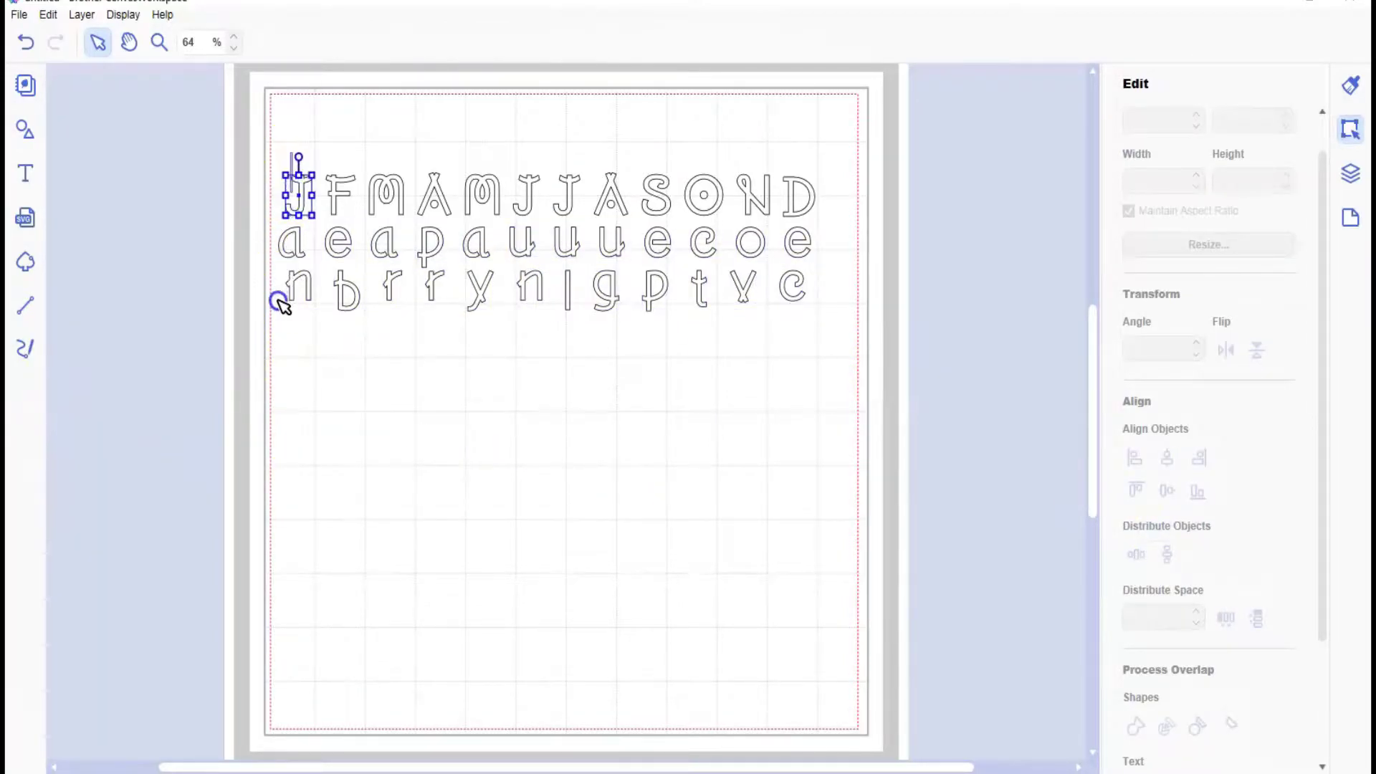
shift+click(280, 305)
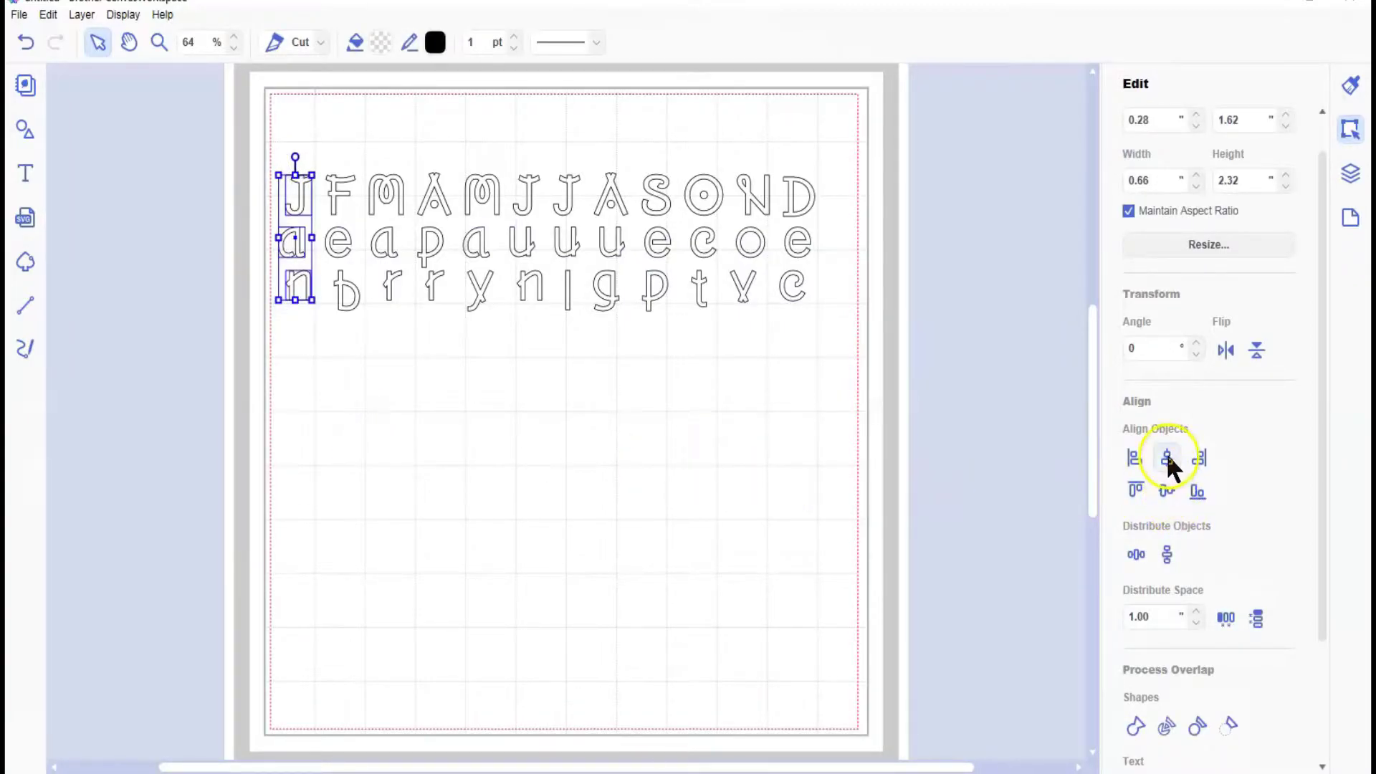
click(1167, 458)
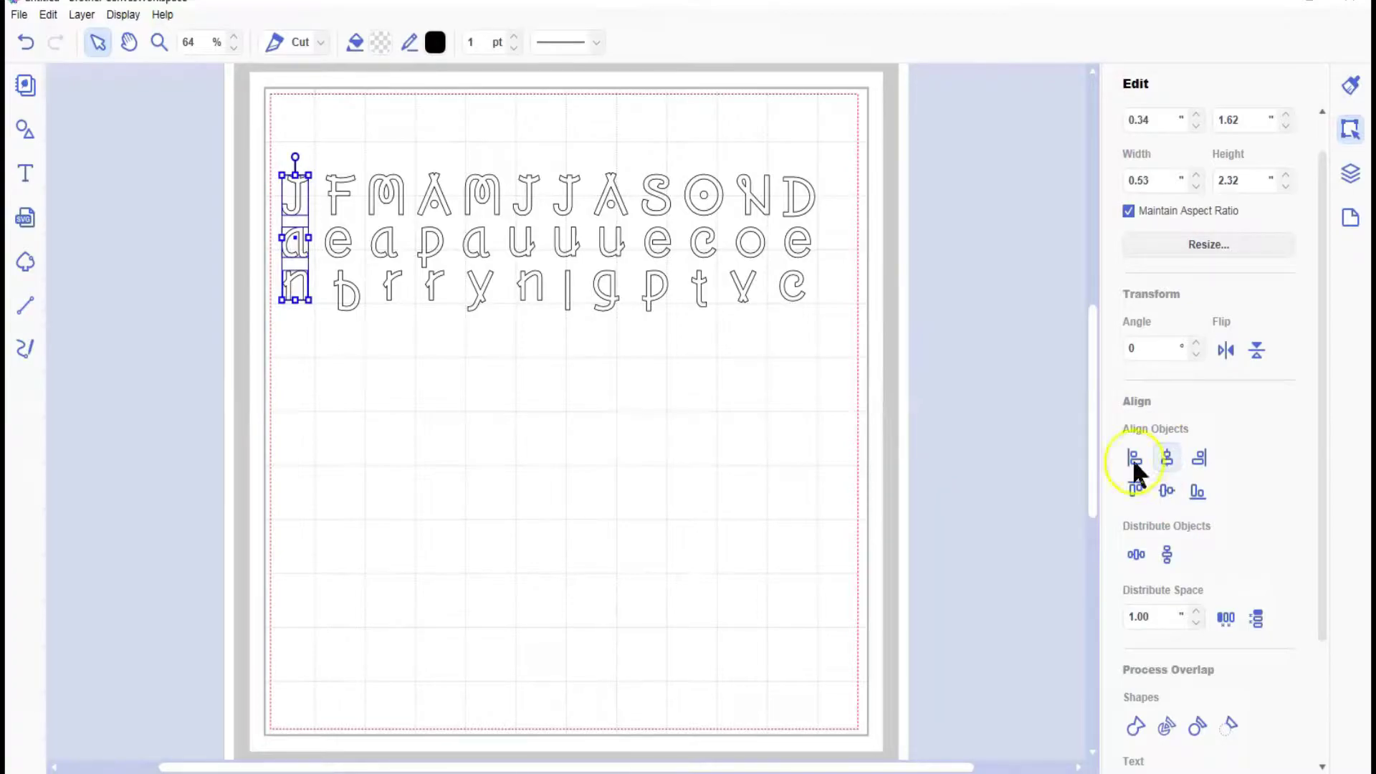
click(81, 14)
click(113, 159)
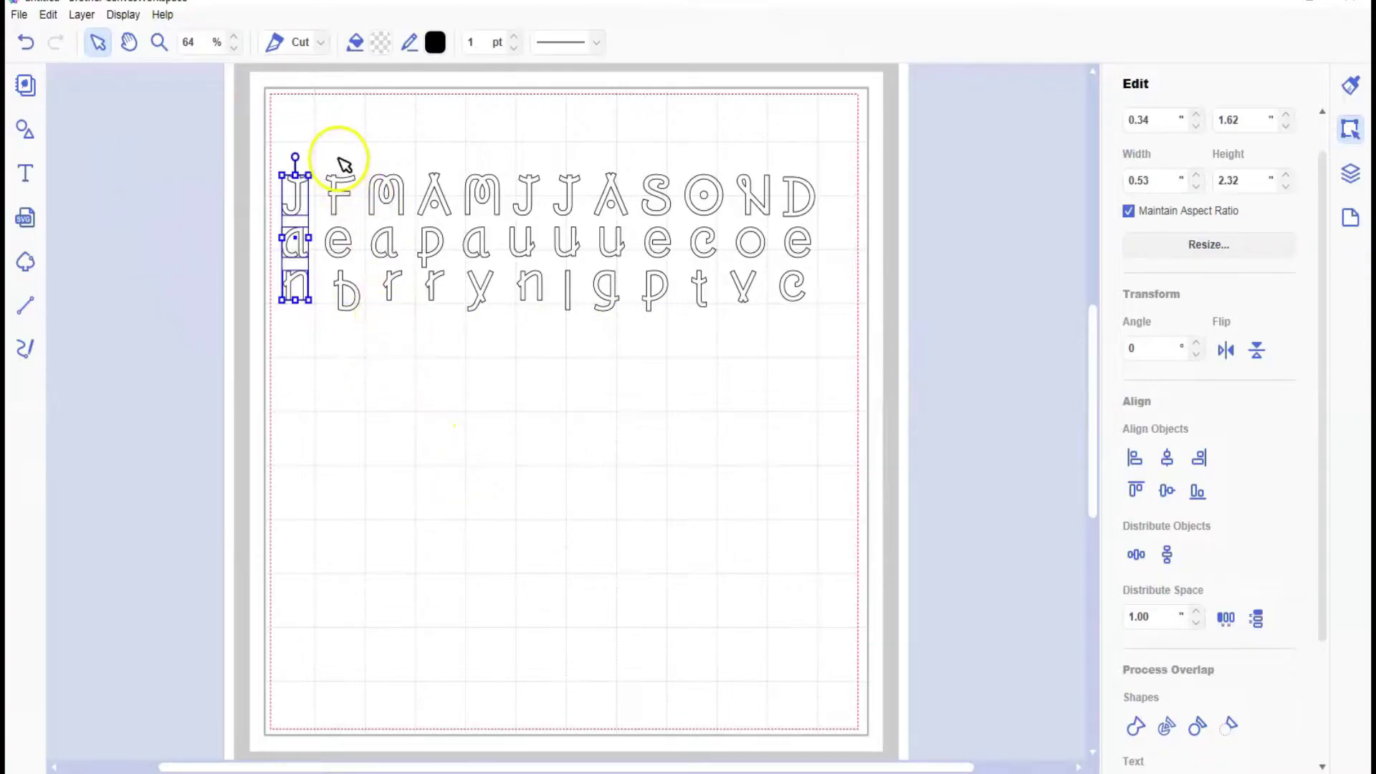
- Center and group the letters of the Feb and Mar columns, one month at a time
drag(344, 160, 334, 318)
click(81, 14)
click(111, 157)
drag(384, 154, 485, 313)
click(1167, 457)
key(ctrl+g)
- Center and group the letters of the Apr and May columns, one month at a time
click(1167, 458)
click(81, 15)
click(111, 157)
click(1167, 457)
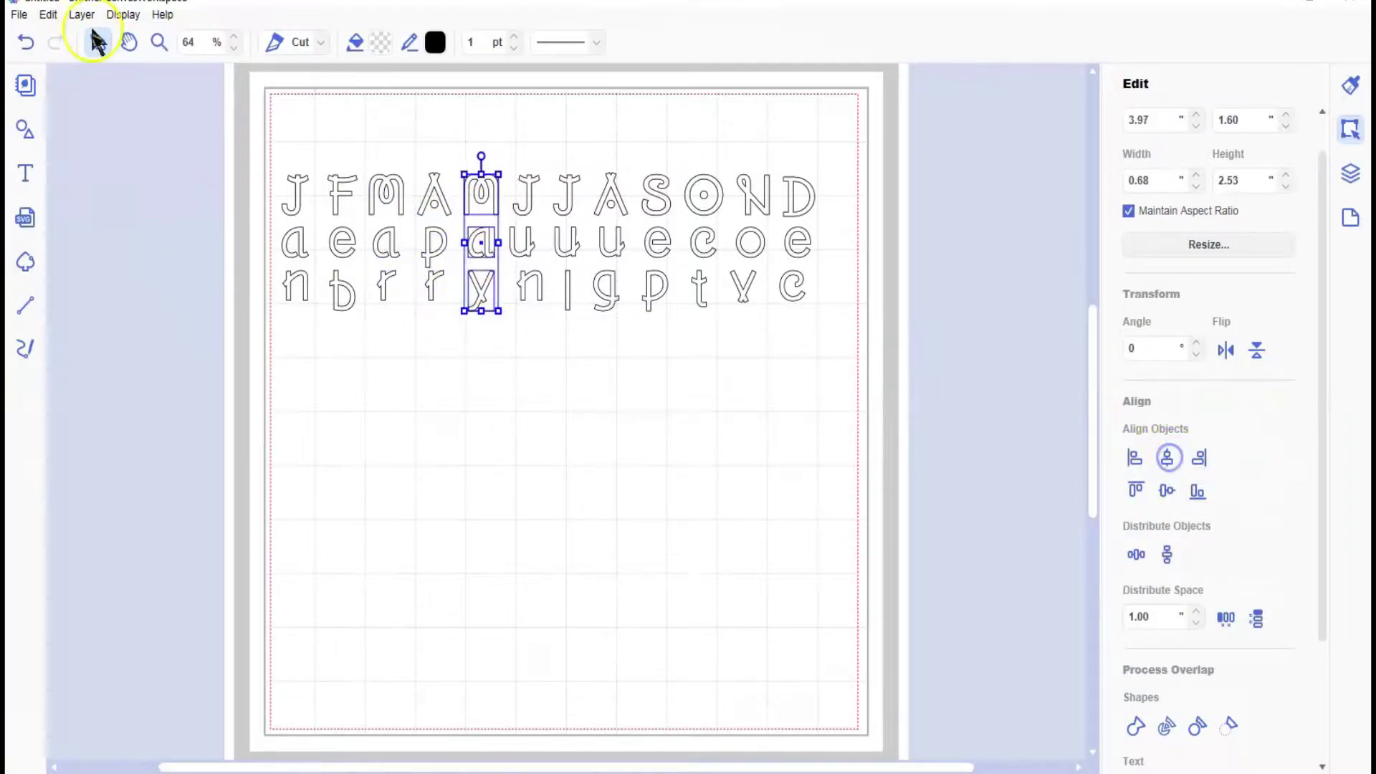
key(ctrl+g)
- Center and group the letters of the Jun and Jul columns, one month at a time
drag(527, 316, 537, 159)
click(26, 42)
click(1171, 459)
key(ctrl+g)
drag(567, 314, 705, 322)
click(1167, 458)
click(81, 14)
click(109, 157)
- Center and group the letters of the Aug, Sept and Oct columns, one month at a time
click(1167, 457)
click(81, 14)
click(109, 157)
click(1167, 457)
click(81, 14)
click(109, 157)
click(1167, 458)
click(109, 157)
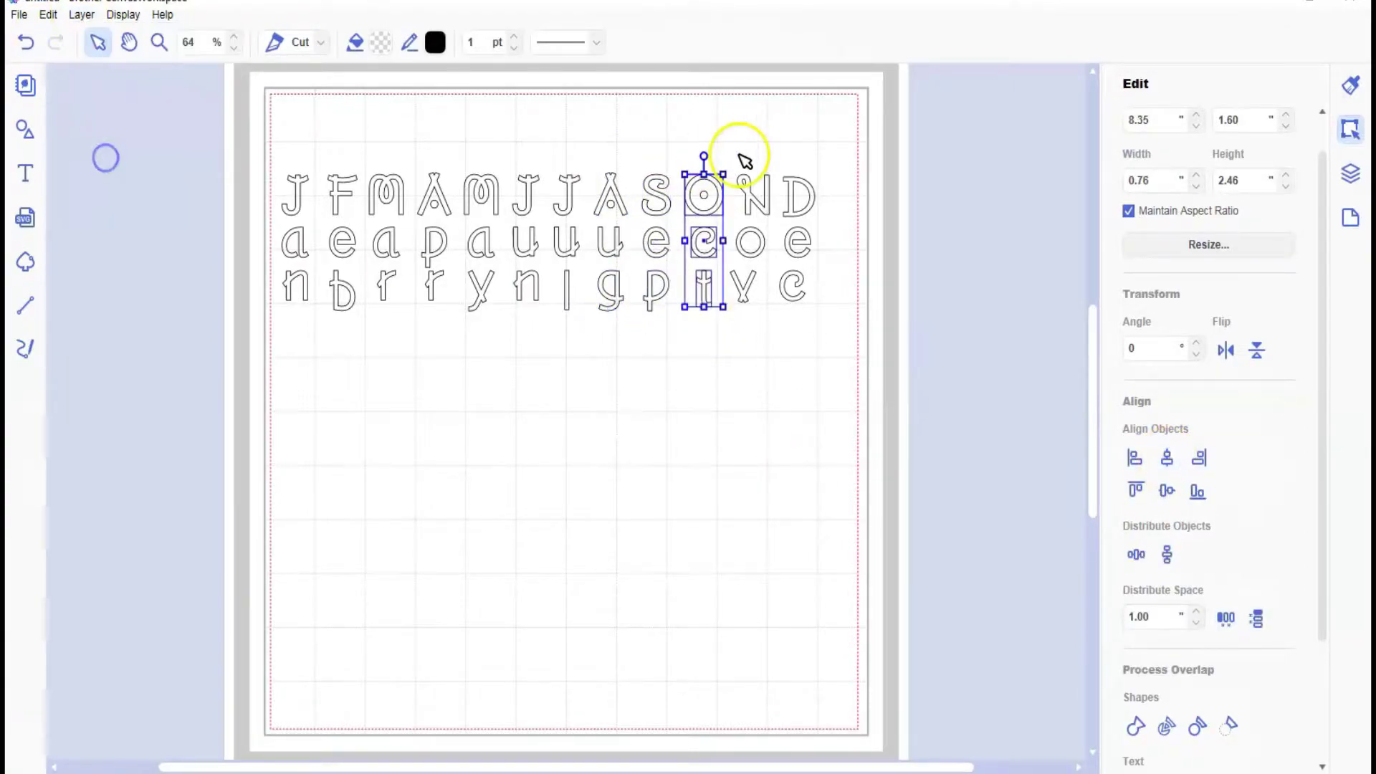
- Center and group the letters of the Nov and Dec columns, one month at a time
drag(744, 154, 750, 319)
click(1167, 457)
click(81, 14)
drag(801, 163, 795, 319)
click(1167, 458)
click(81, 15)
click(104, 147)
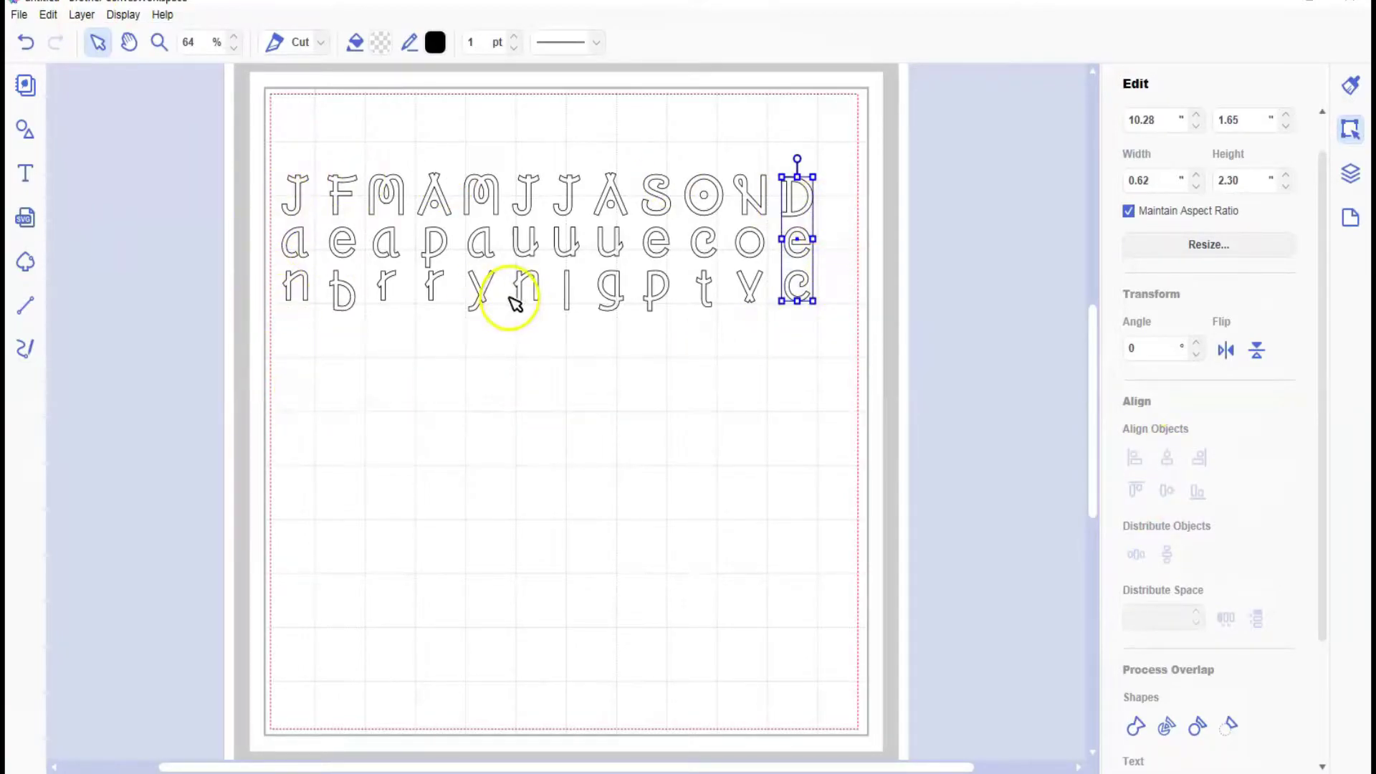
- Distribute the twelve grouped month columns evenly in the horizontal direction
drag(264, 163, 642, 233)
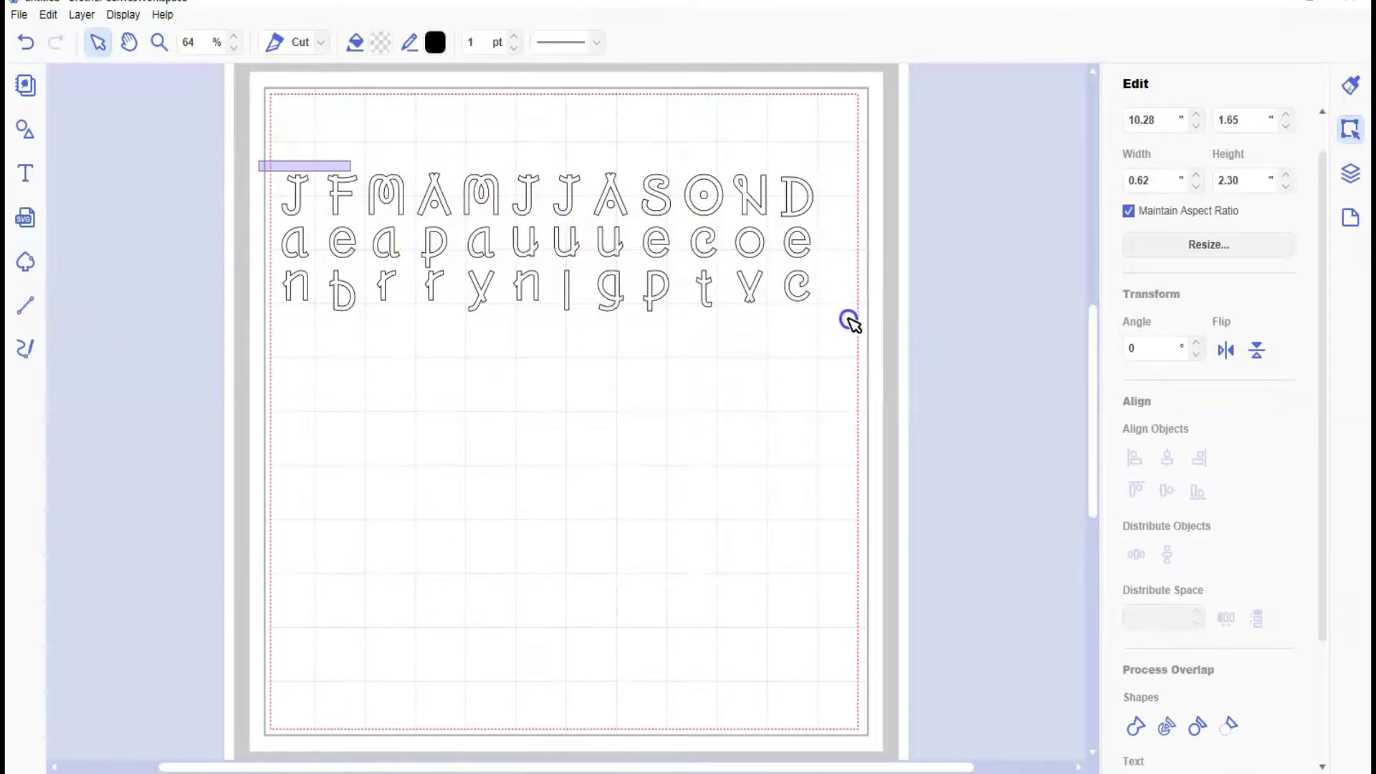
drag(851, 321, 852, 320)
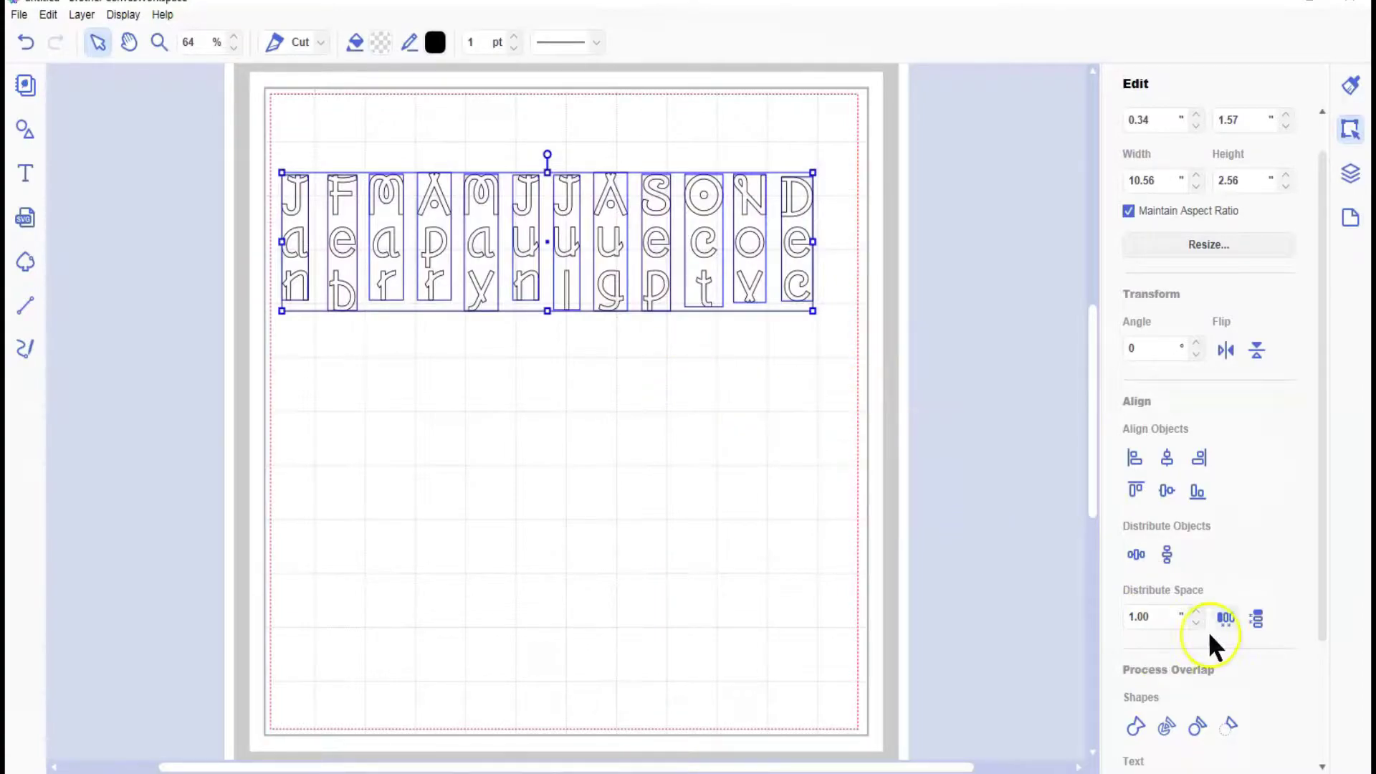
click(1136, 552)
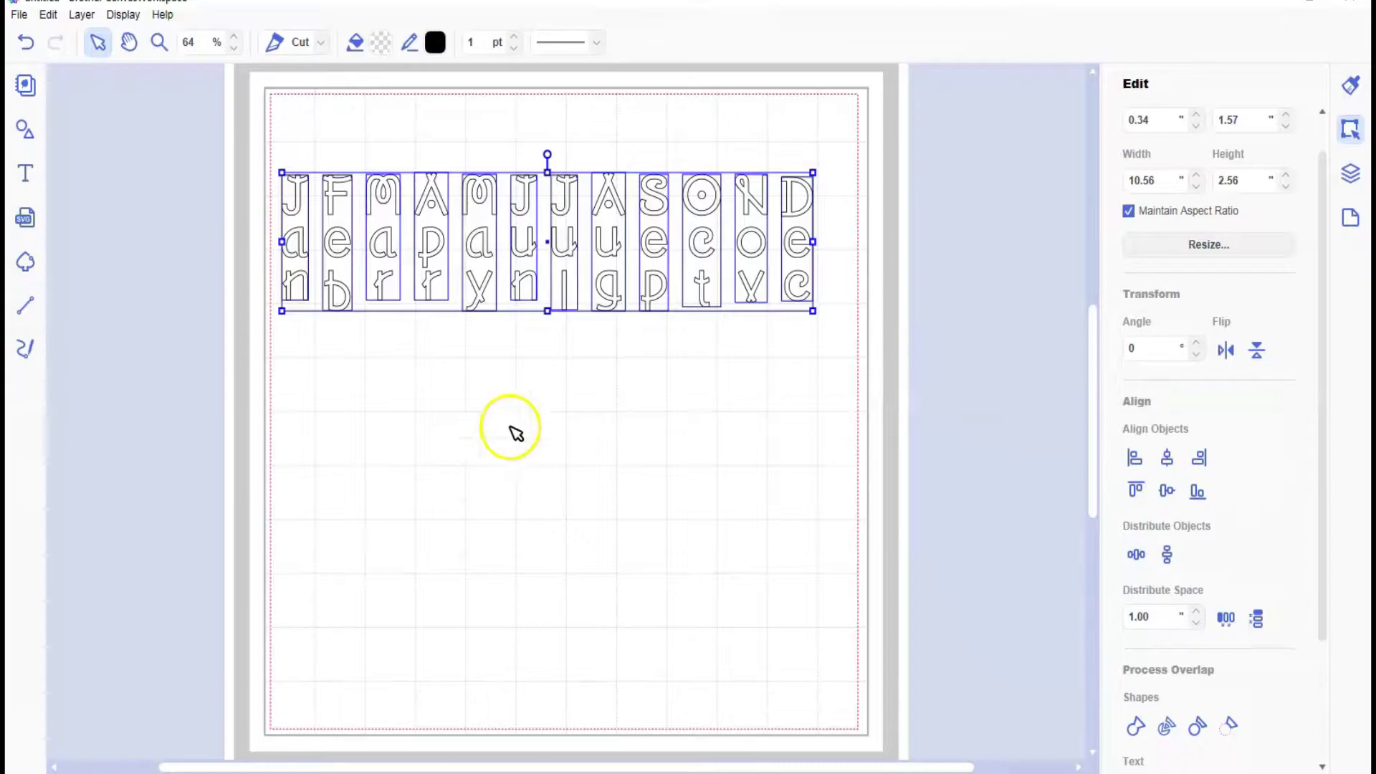
- Scale all month columns down together to about 8.37" by 2.03" and move the Dec column to about X 10.20"
drag(814, 170, 704, 216)
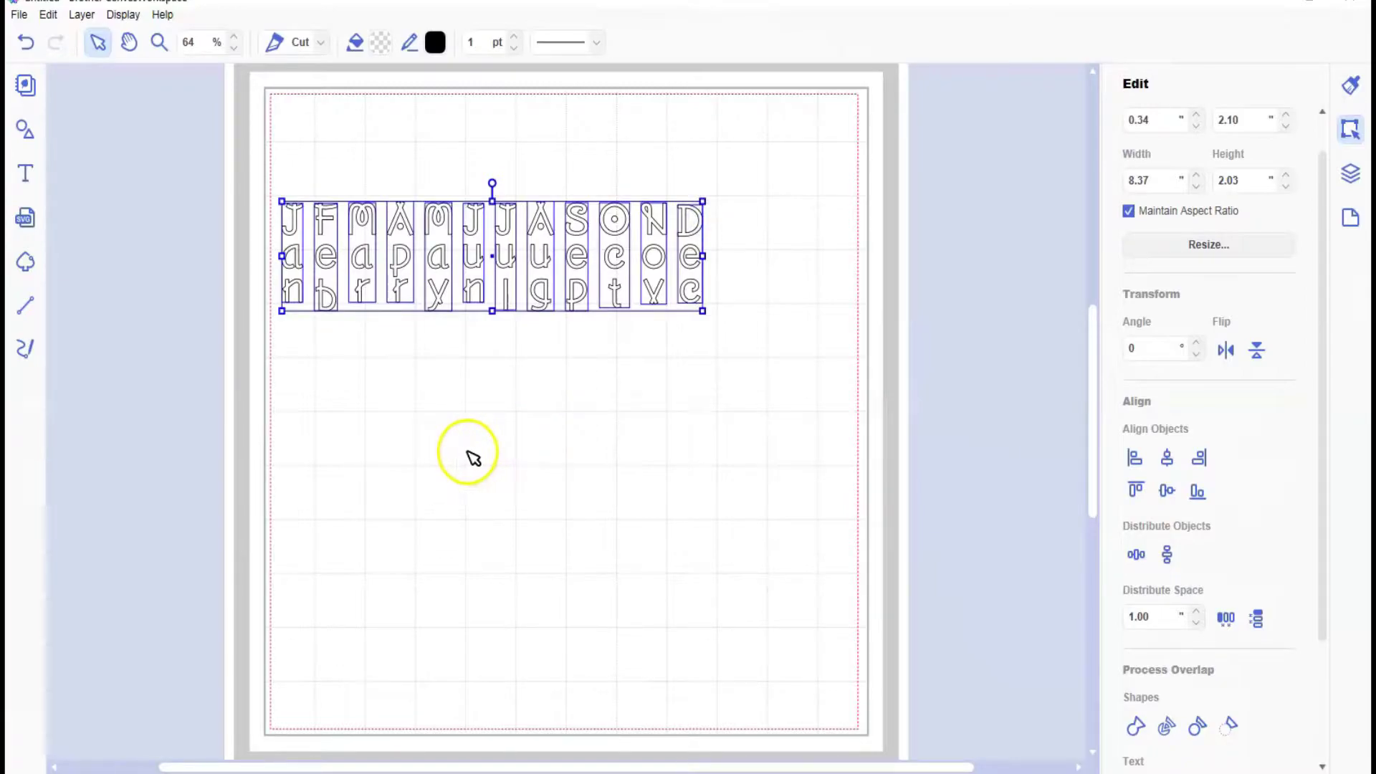
click(419, 414)
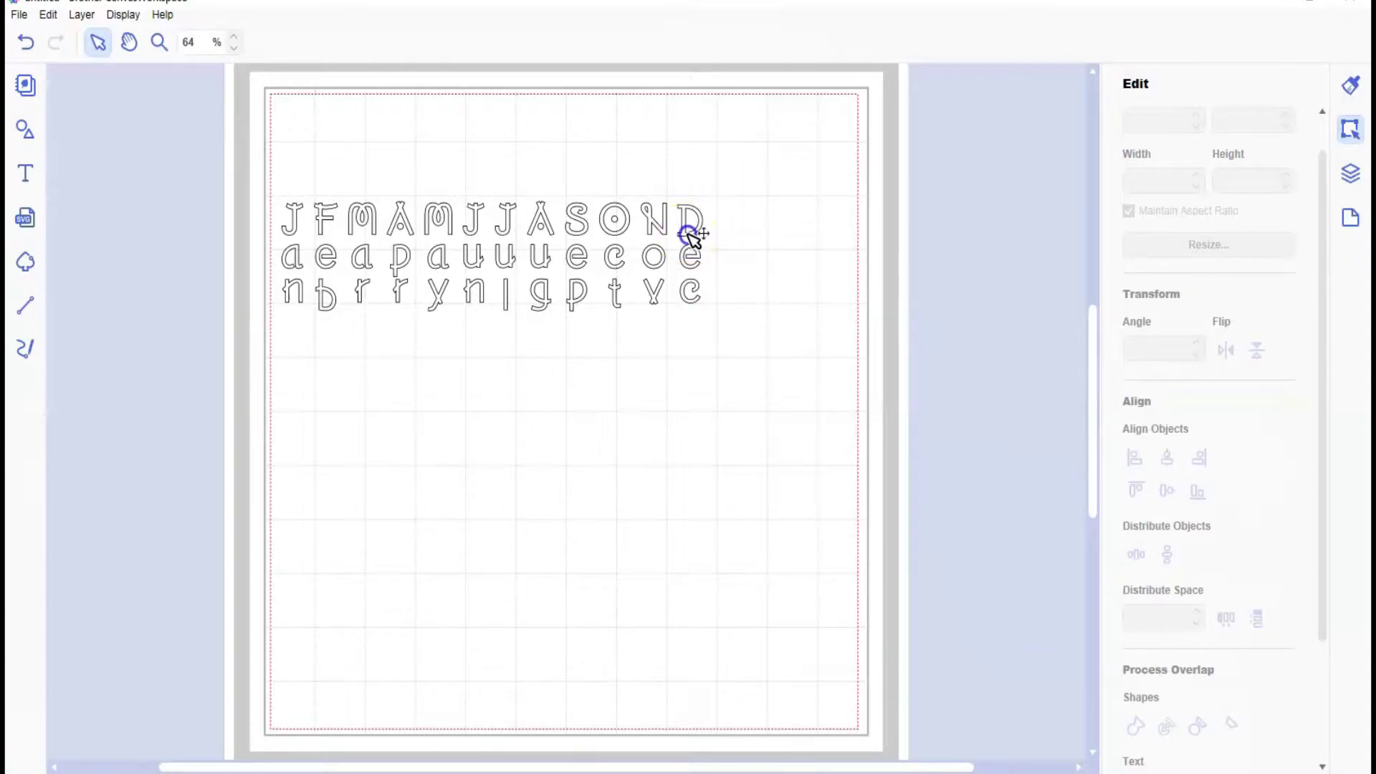
click(692, 239)
drag(692, 239, 790, 239)
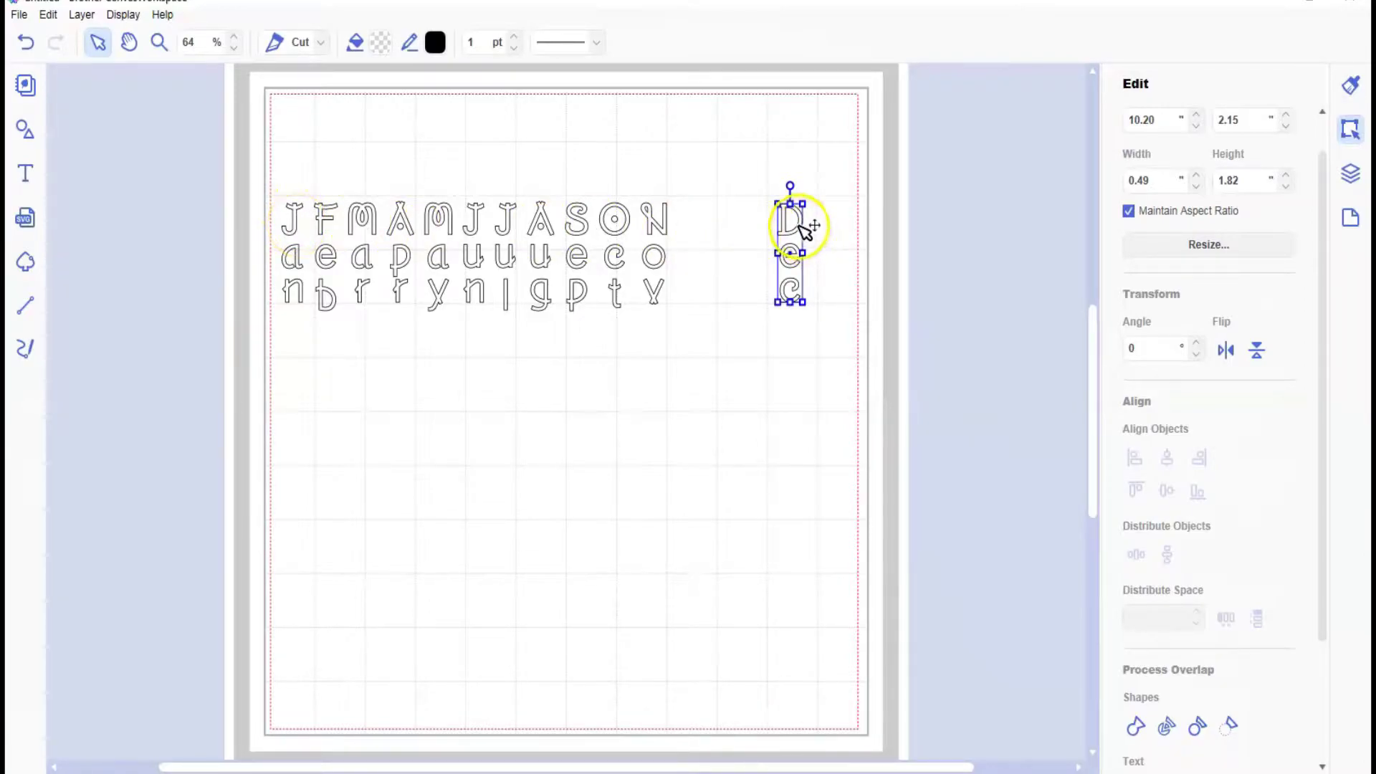
- Redistribute the reduced month columns evenly between Jan and the moved Dec column, and clear the selection
click(265, 205)
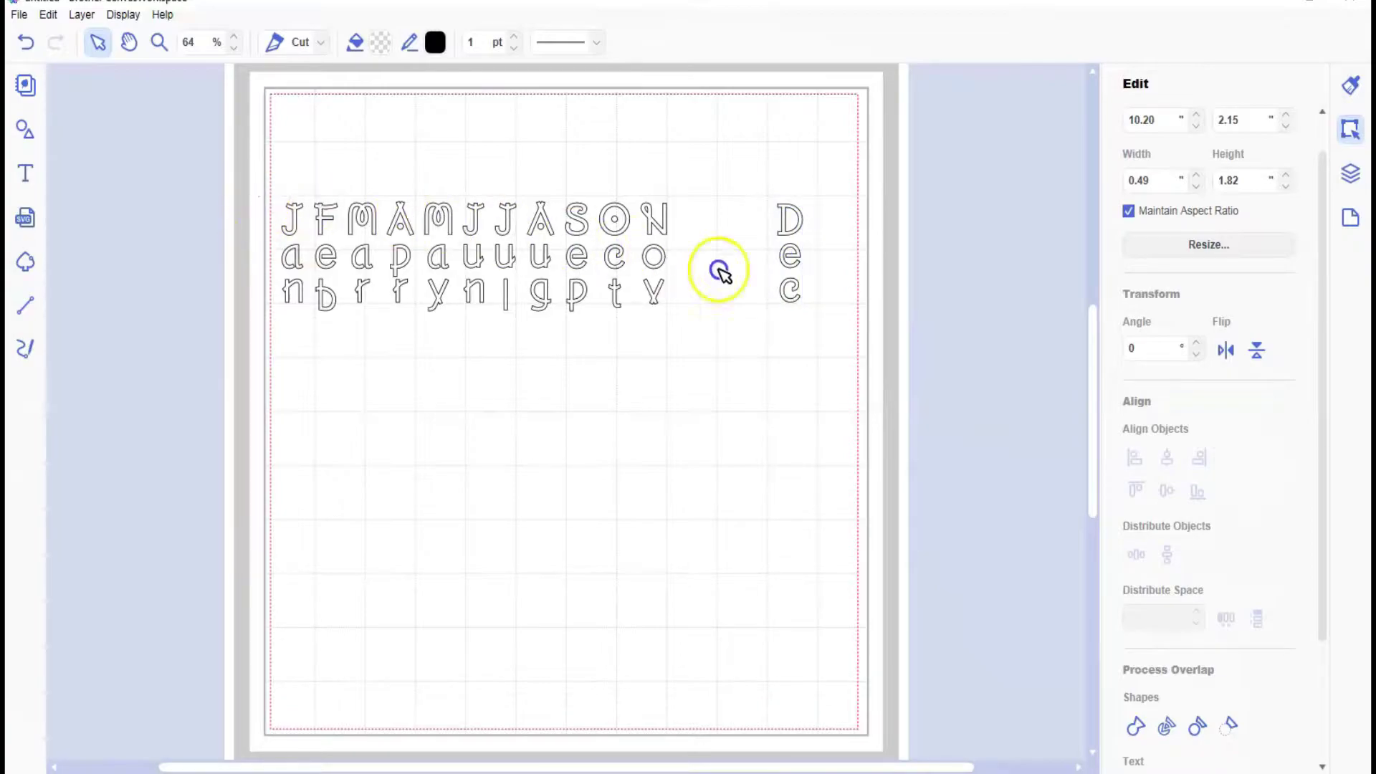
drag(817, 283, 834, 284)
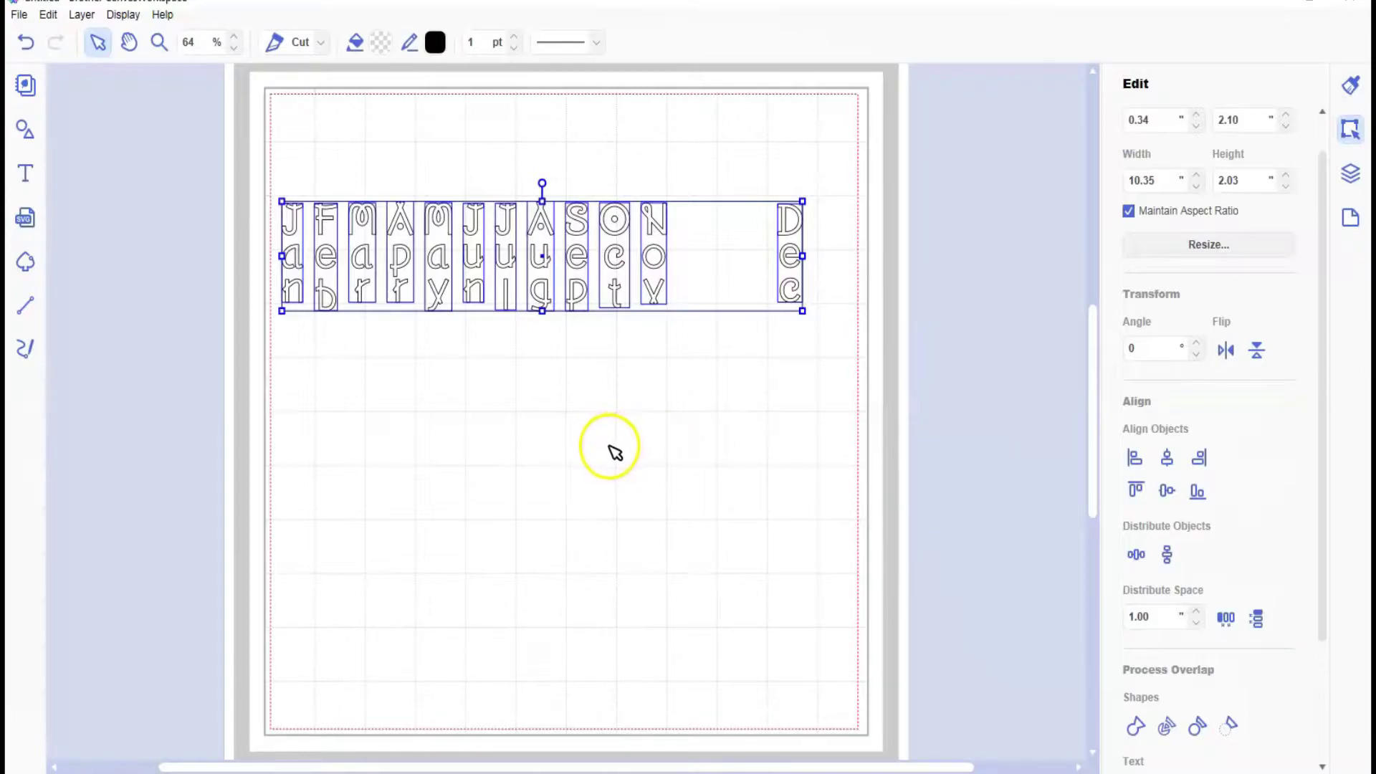
click(1132, 553)
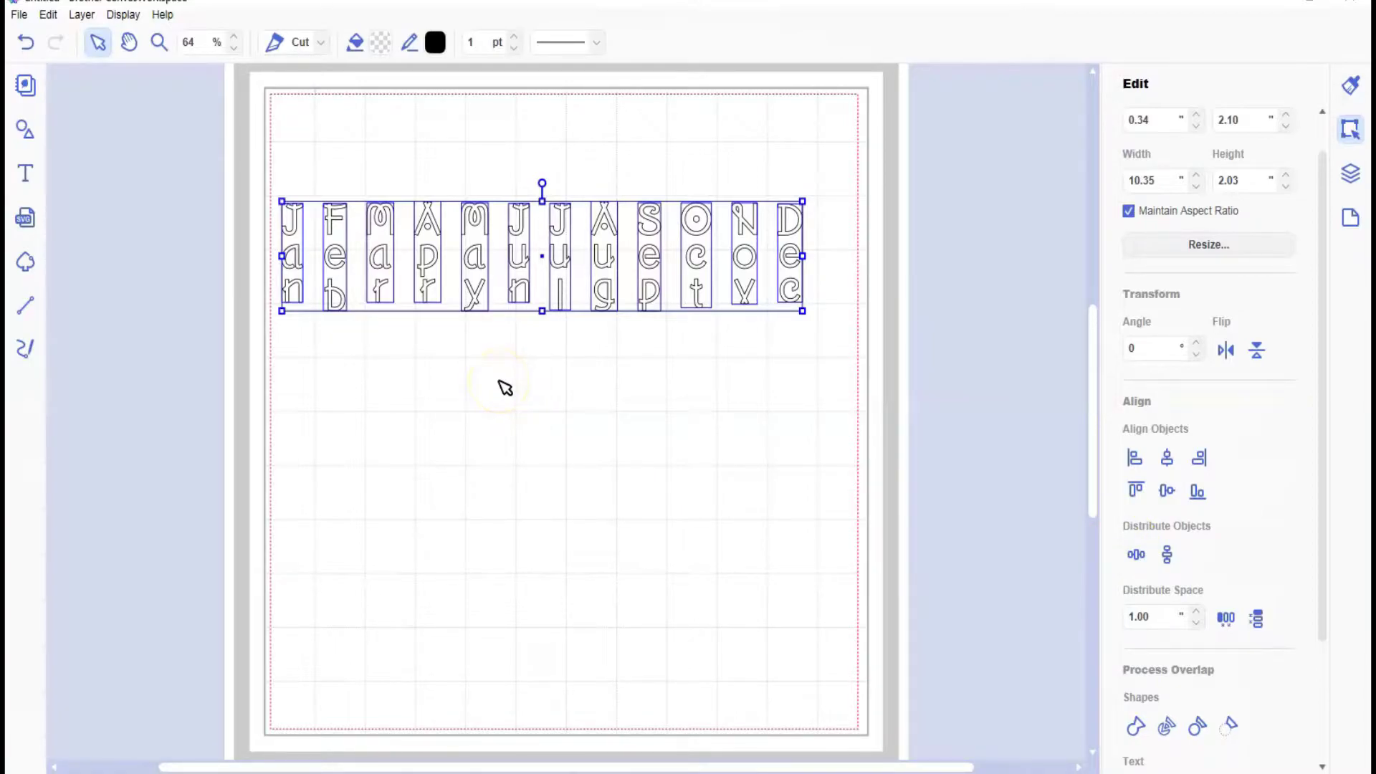
click(505, 388)
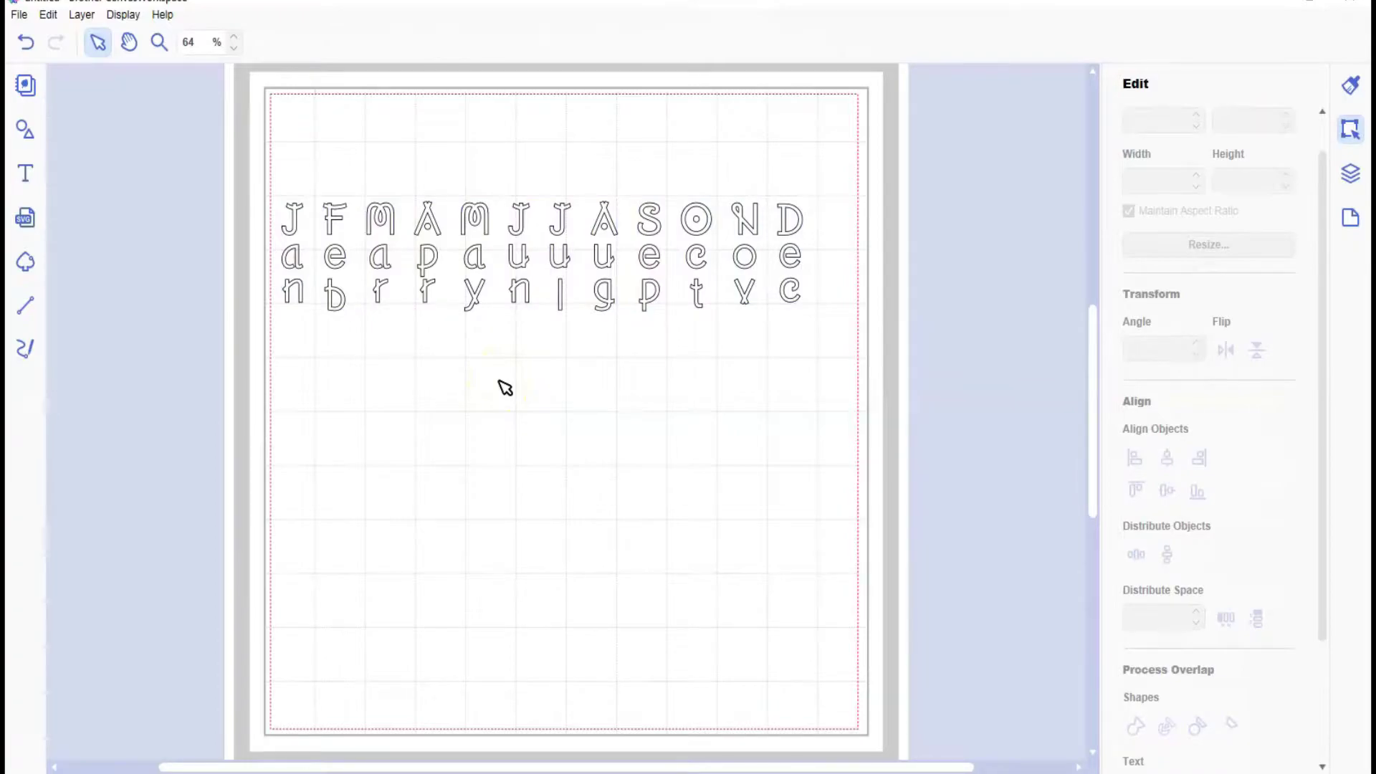
- Add a plain heart shape, shrink it to about 1.01" square and place it below the months at about X 1.04", Y 6.84"
click(25, 131)
click(126, 685)
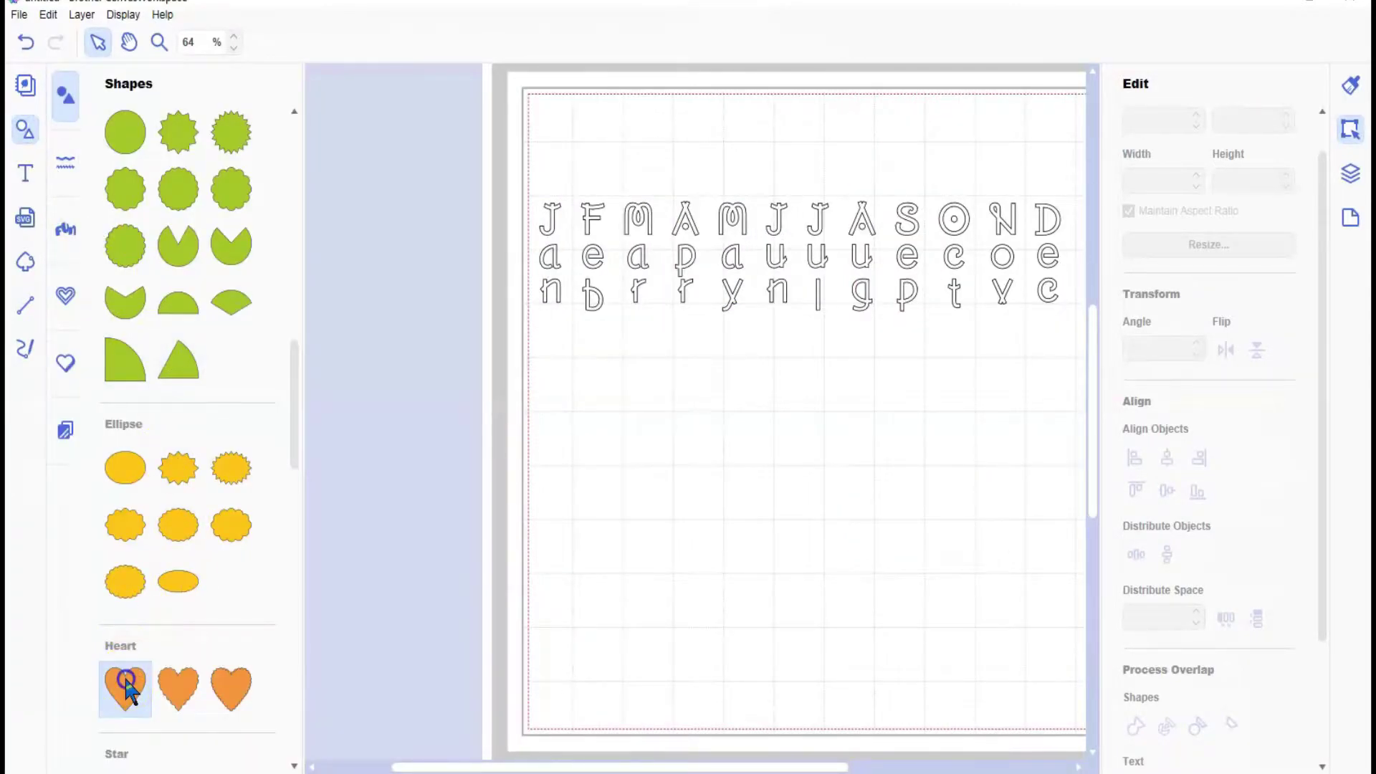
click(582, 478)
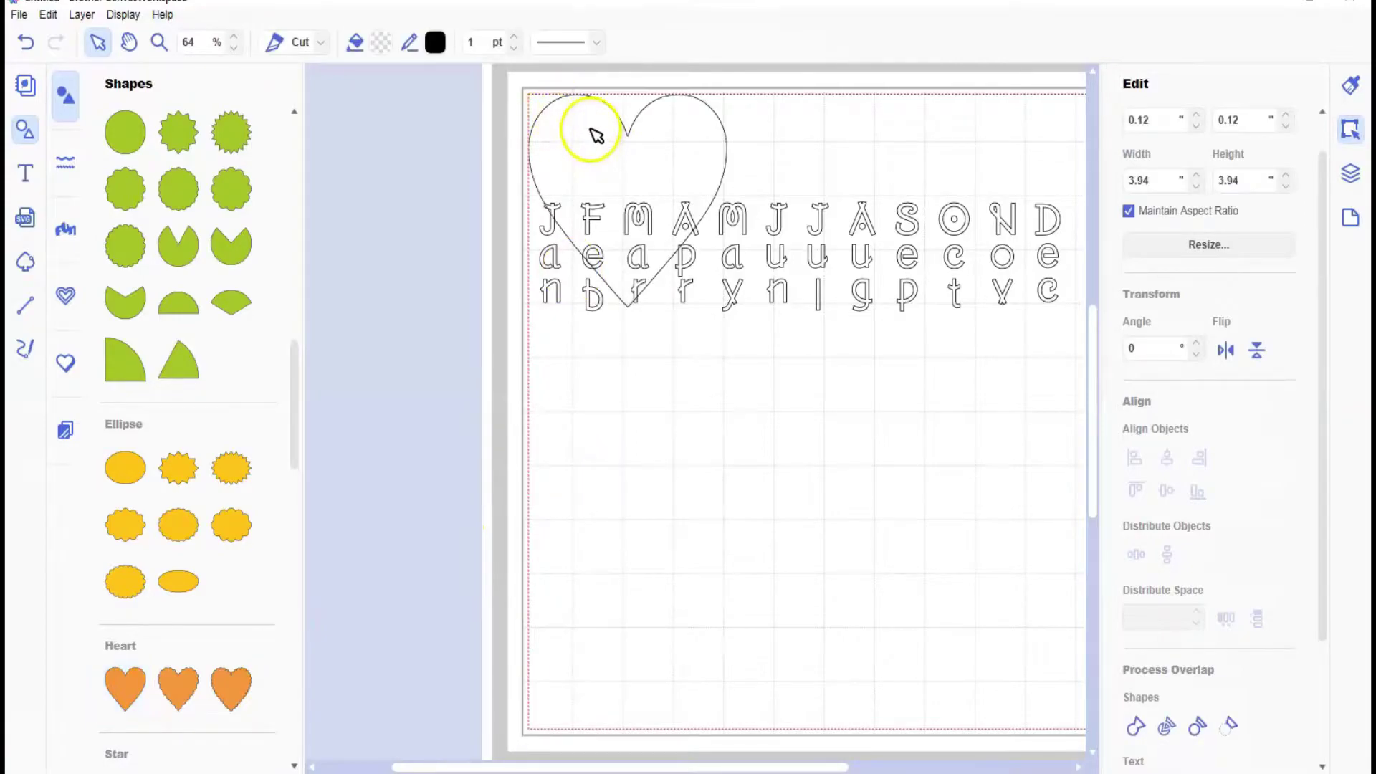
click(614, 283)
mouse_move(625, 464)
mouse_down()
mouse_move(630, 516)
mouse_move(633, 449)
mouse_up()
drag(769, 411, 624, 458)
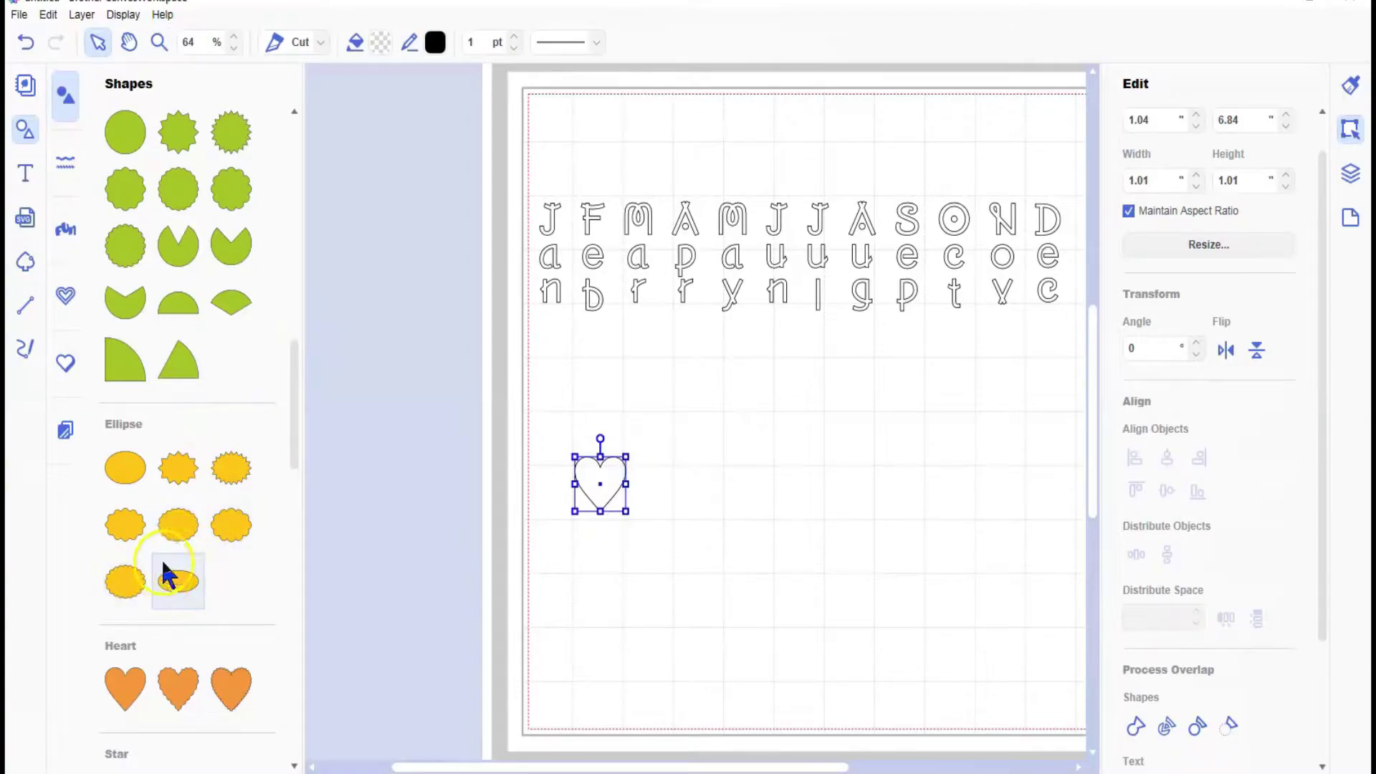
- Browse the shape library and add a plain circle to the mat
scroll(196, 481, down, 6)
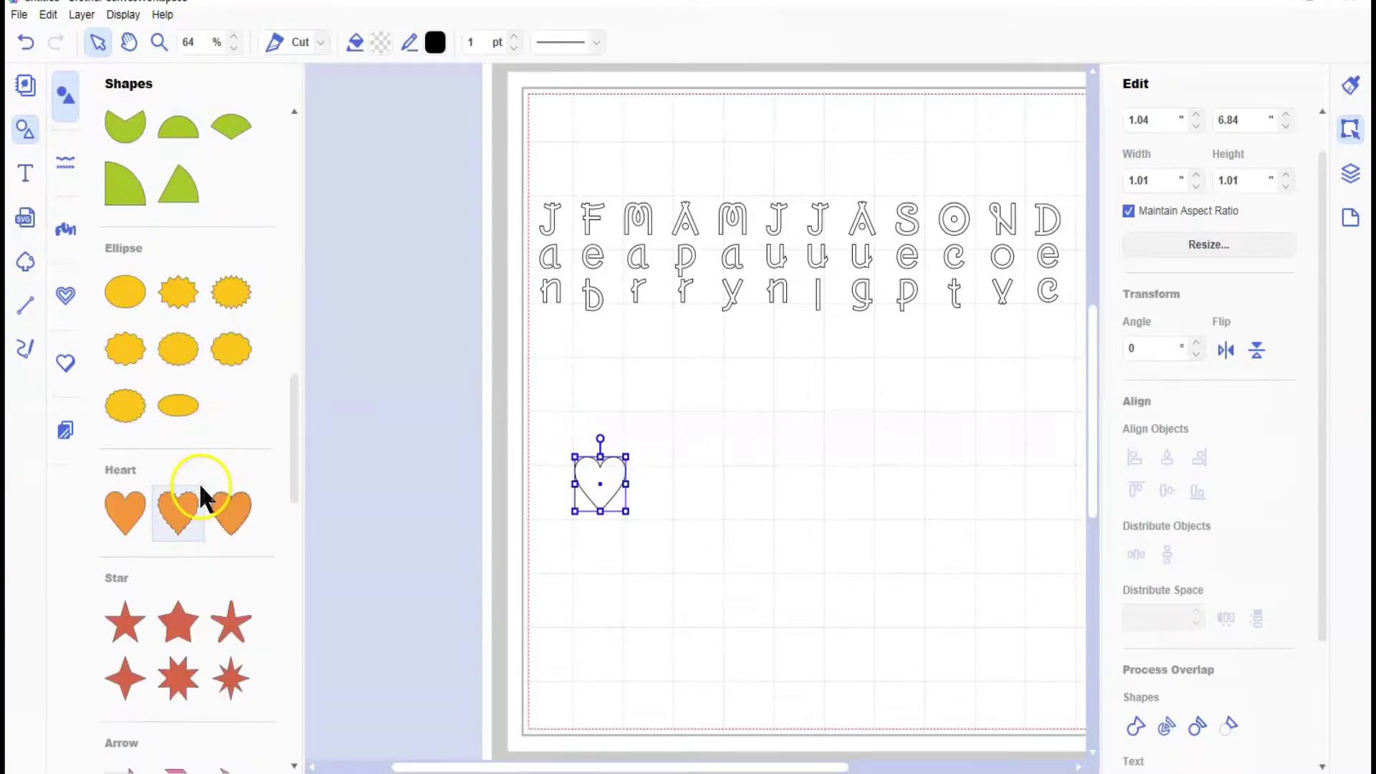
scroll(199, 473, down, 5)
scroll(198, 469, up, 5)
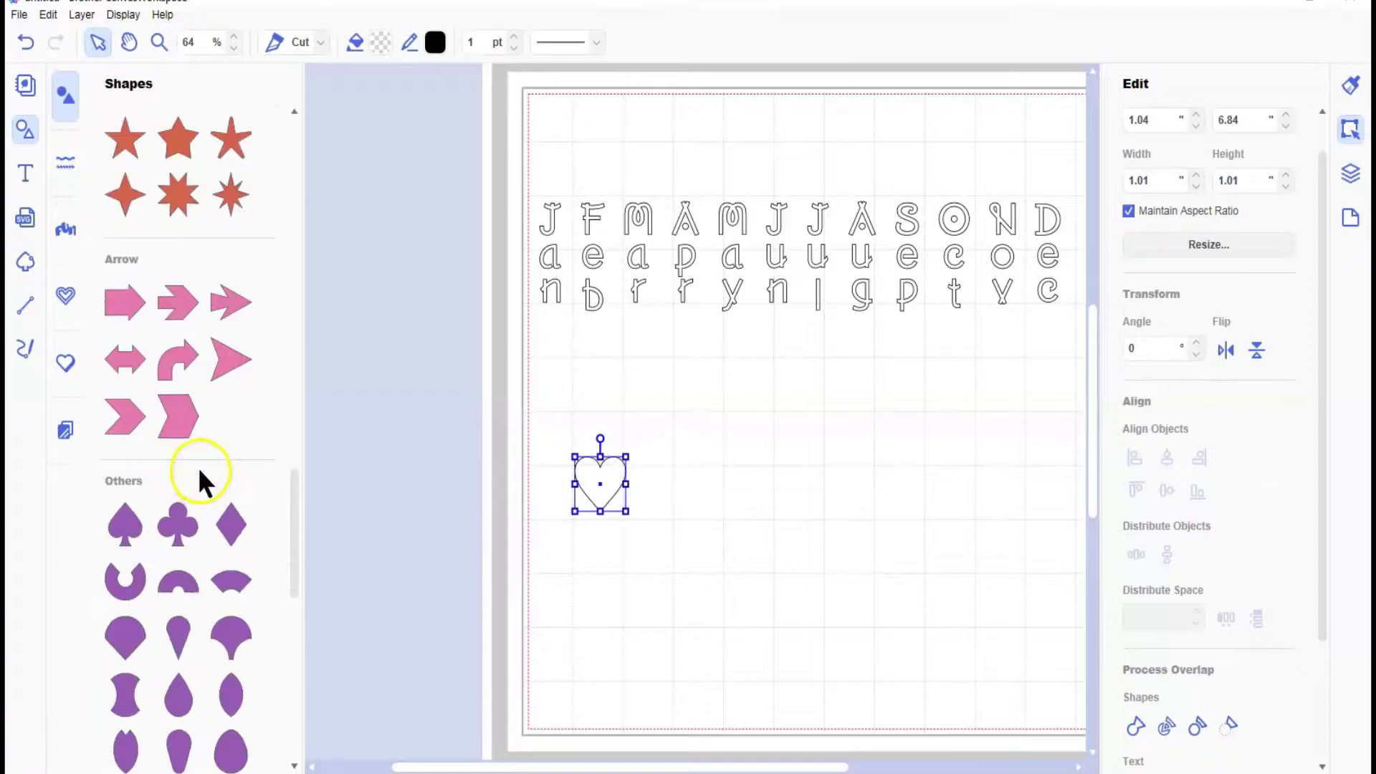
scroll(198, 459, up, 10)
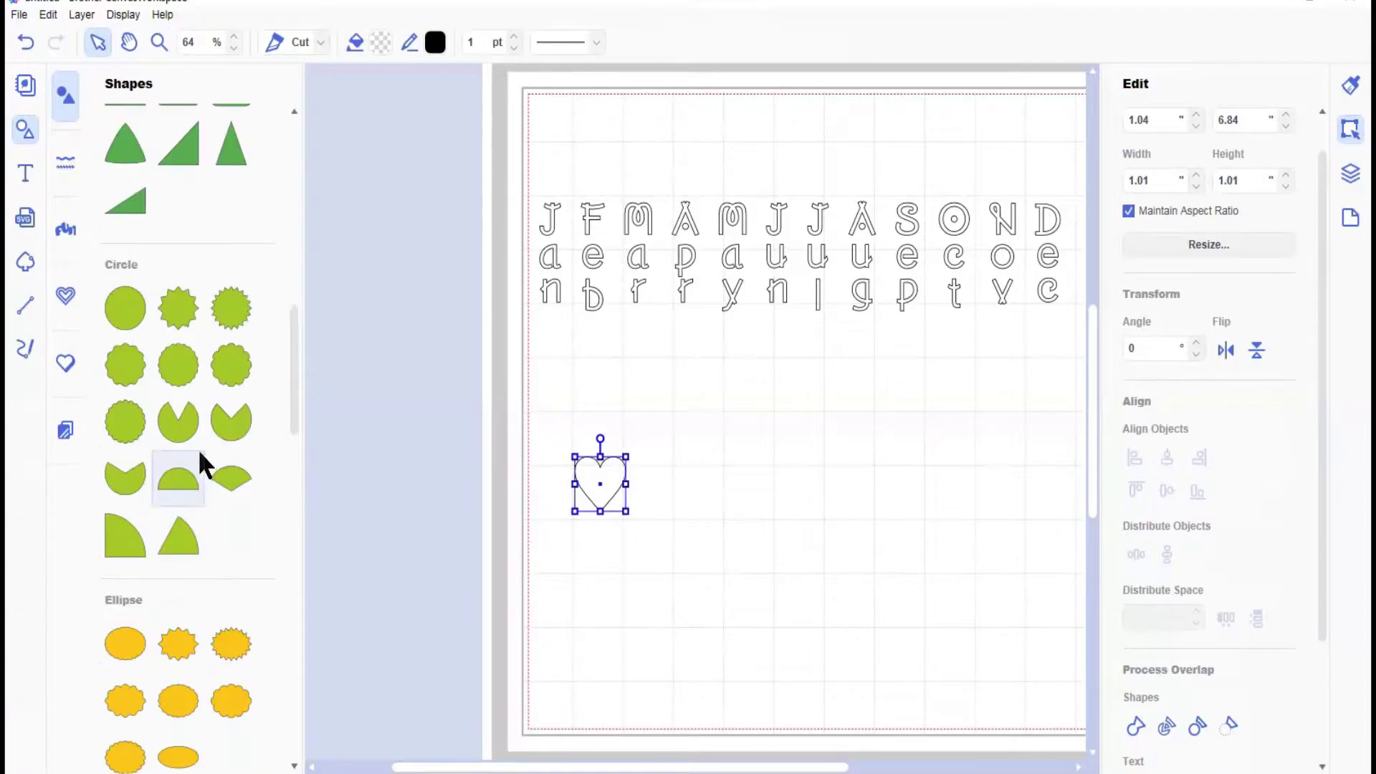
scroll(184, 415, up, 2)
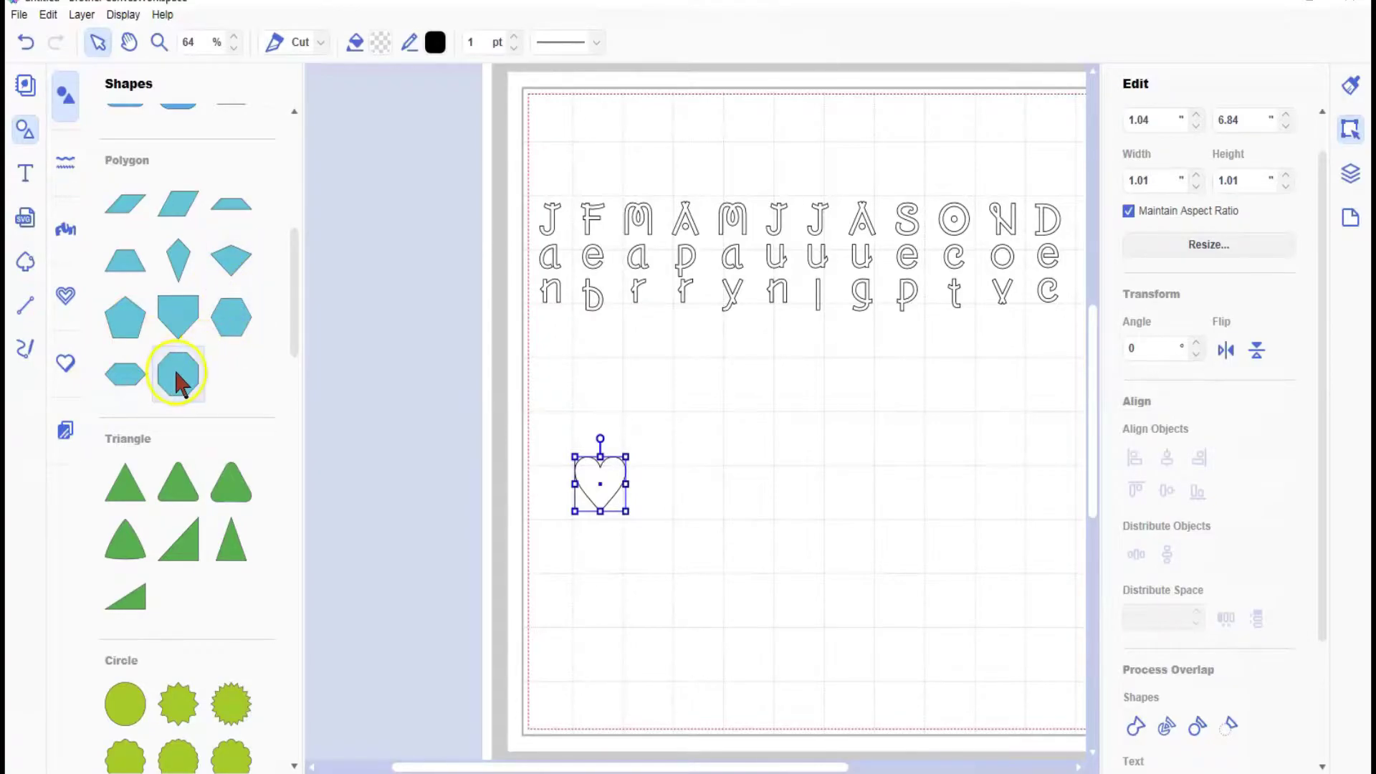
scroll(175, 367, up, 4)
scroll(180, 361, down, 3)
scroll(181, 367, down, 4)
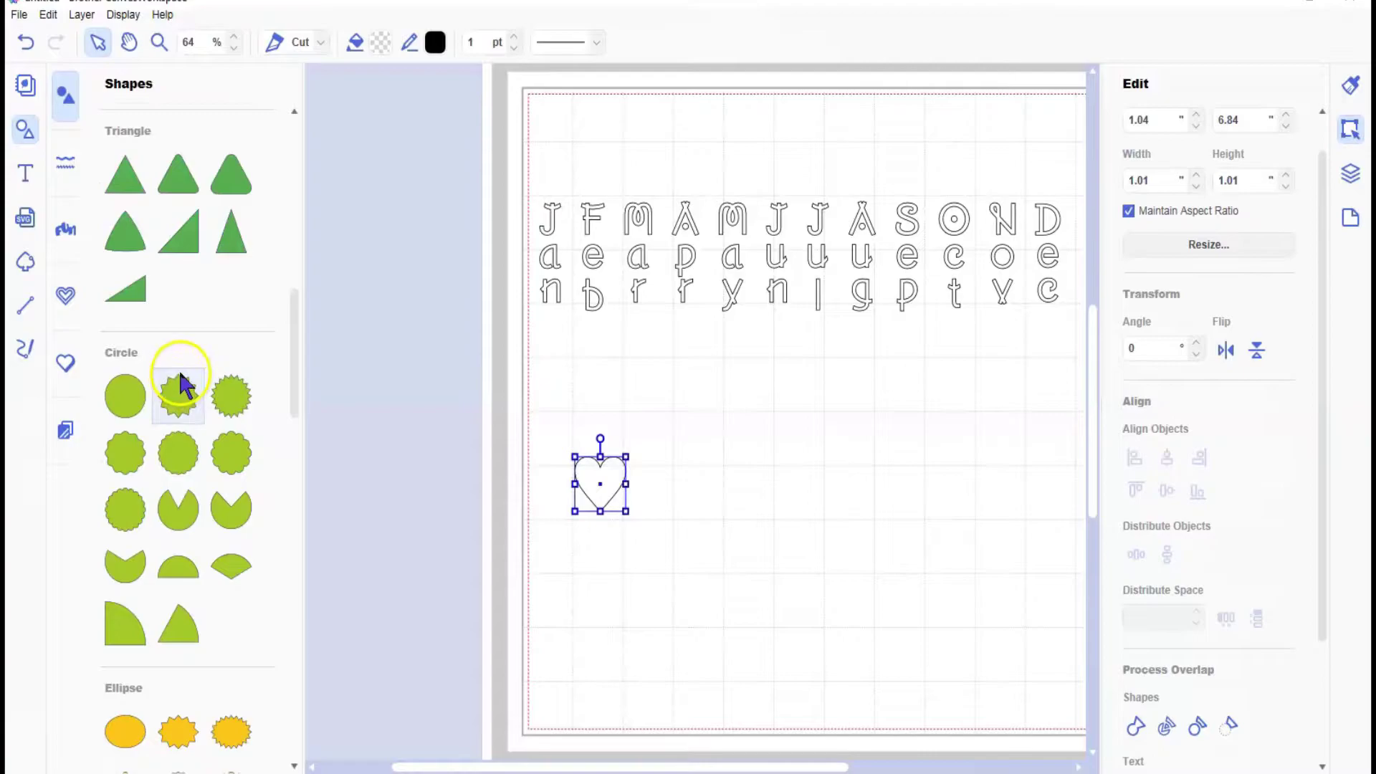
scroll(180, 374, down, 2)
click(171, 285)
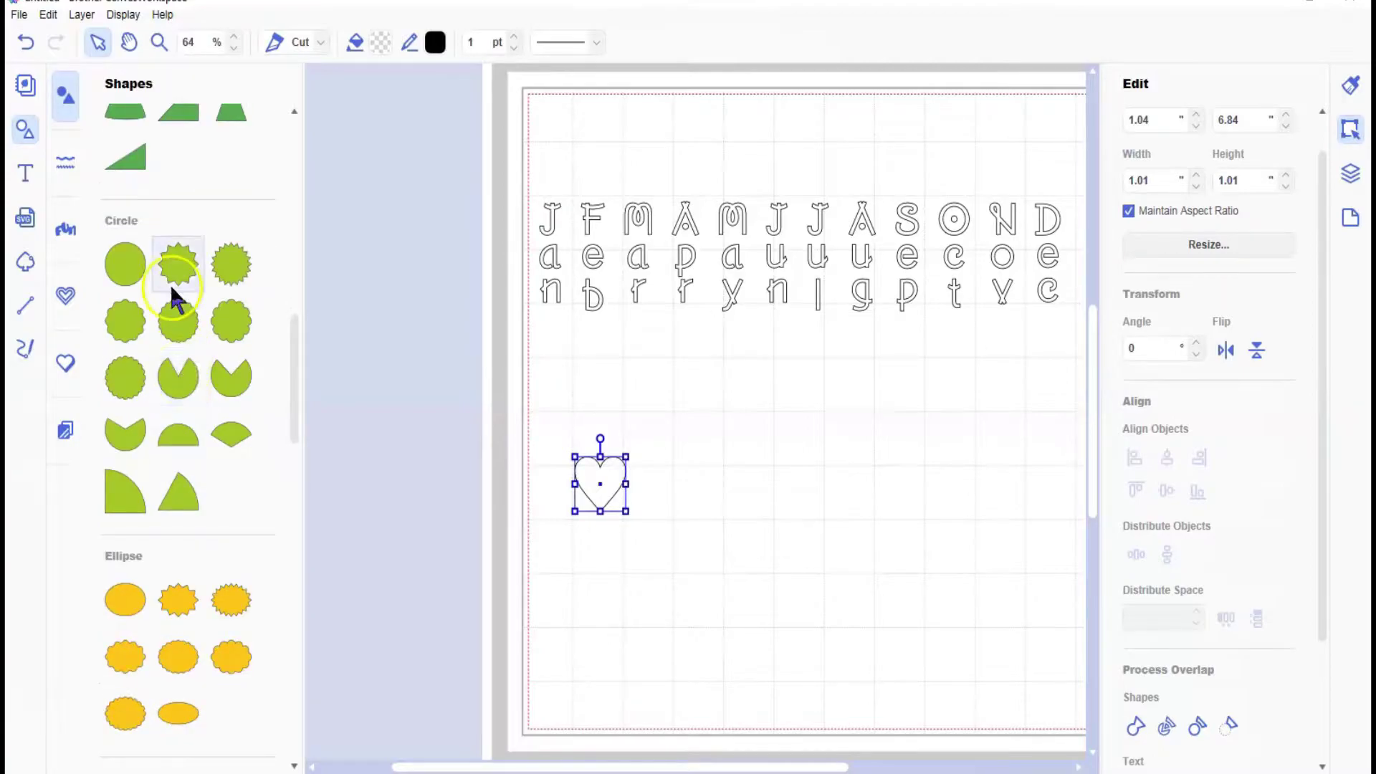
click(126, 265)
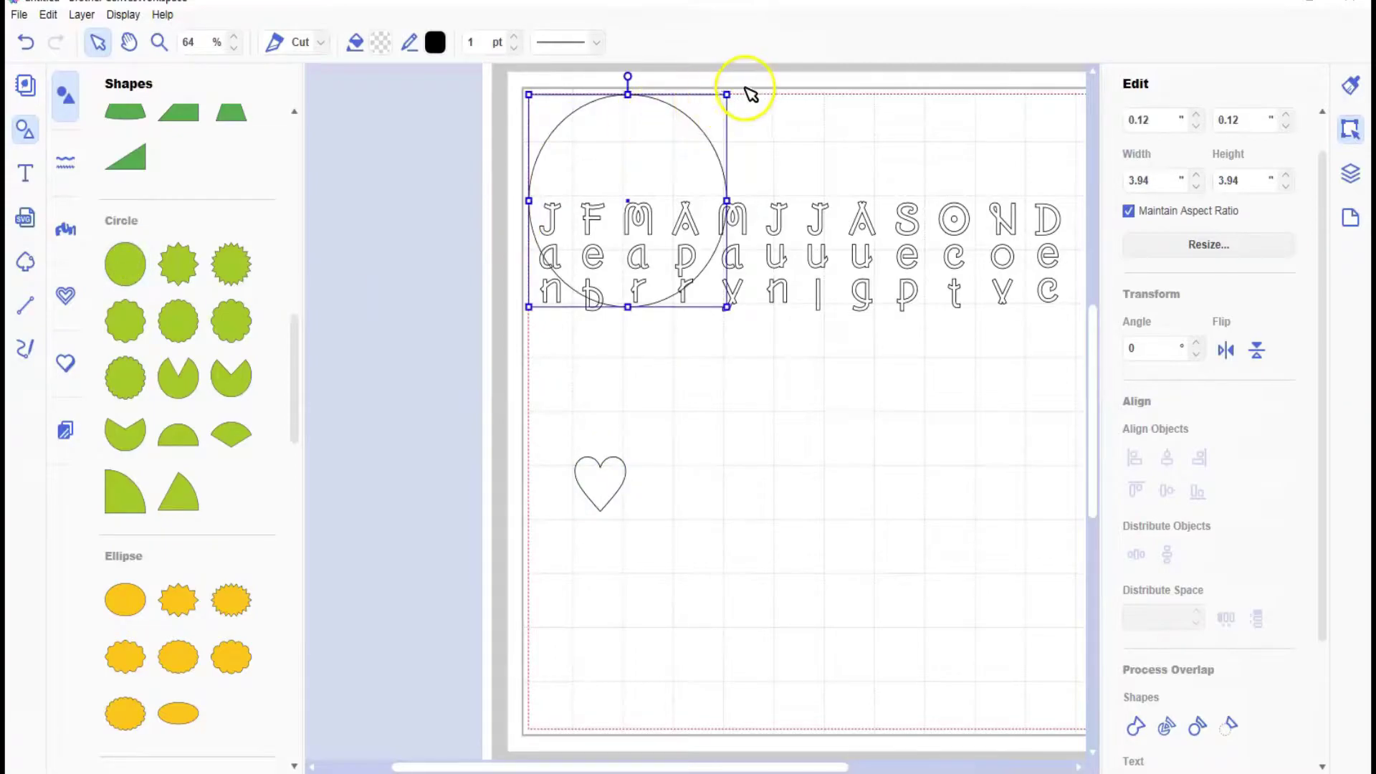
- Shrink the circle to about 1.01" square and place it beside the heart at about X 2.69", Y 6.60"
drag(729, 99, 605, 185)
drag(578, 269, 595, 393)
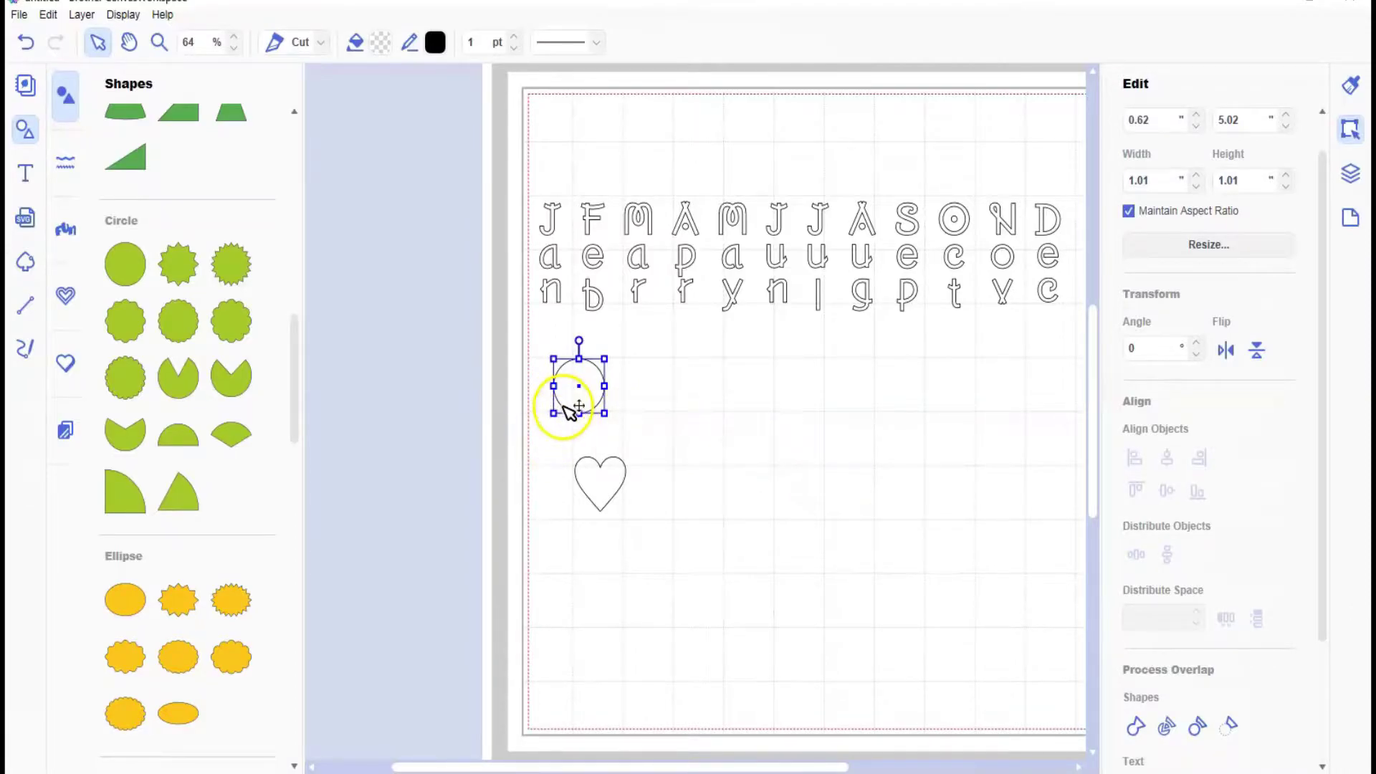
drag(582, 396, 685, 482)
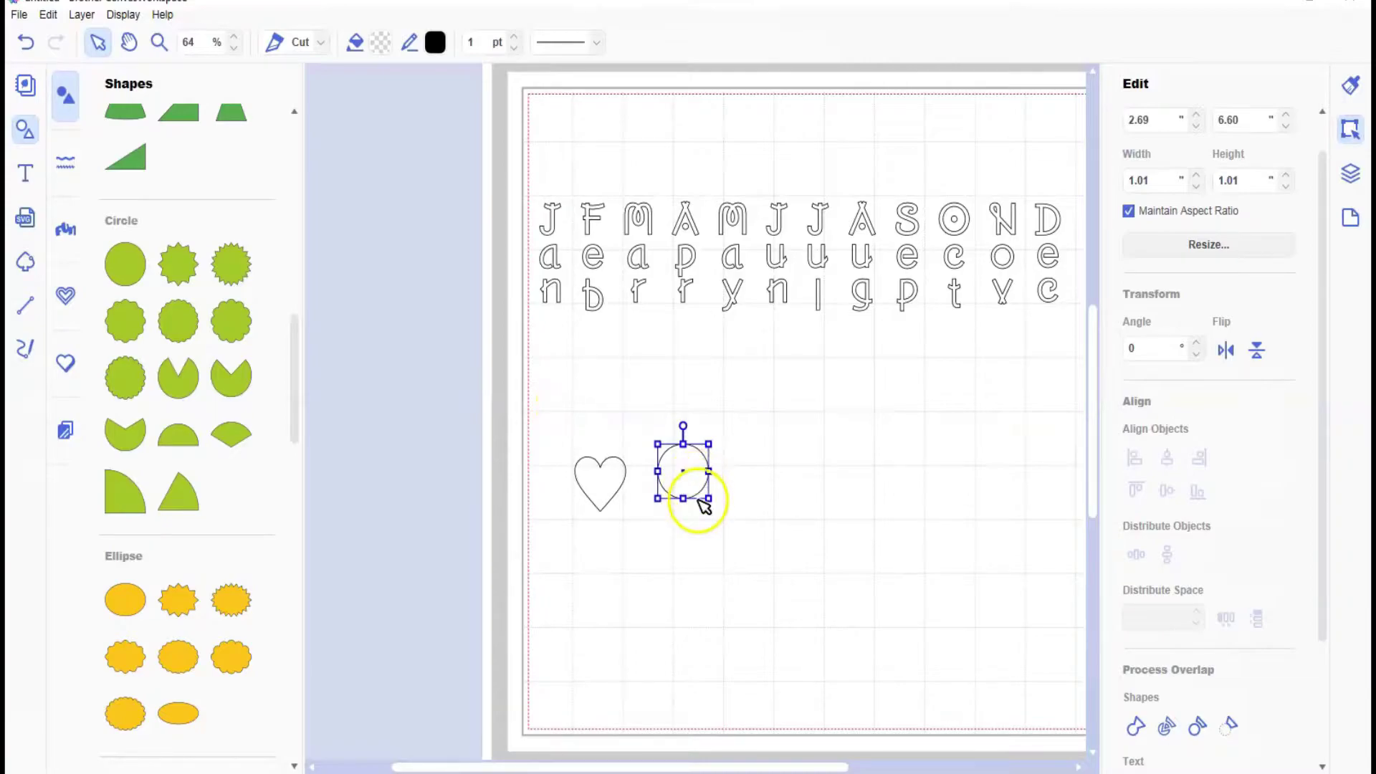
key(Return)
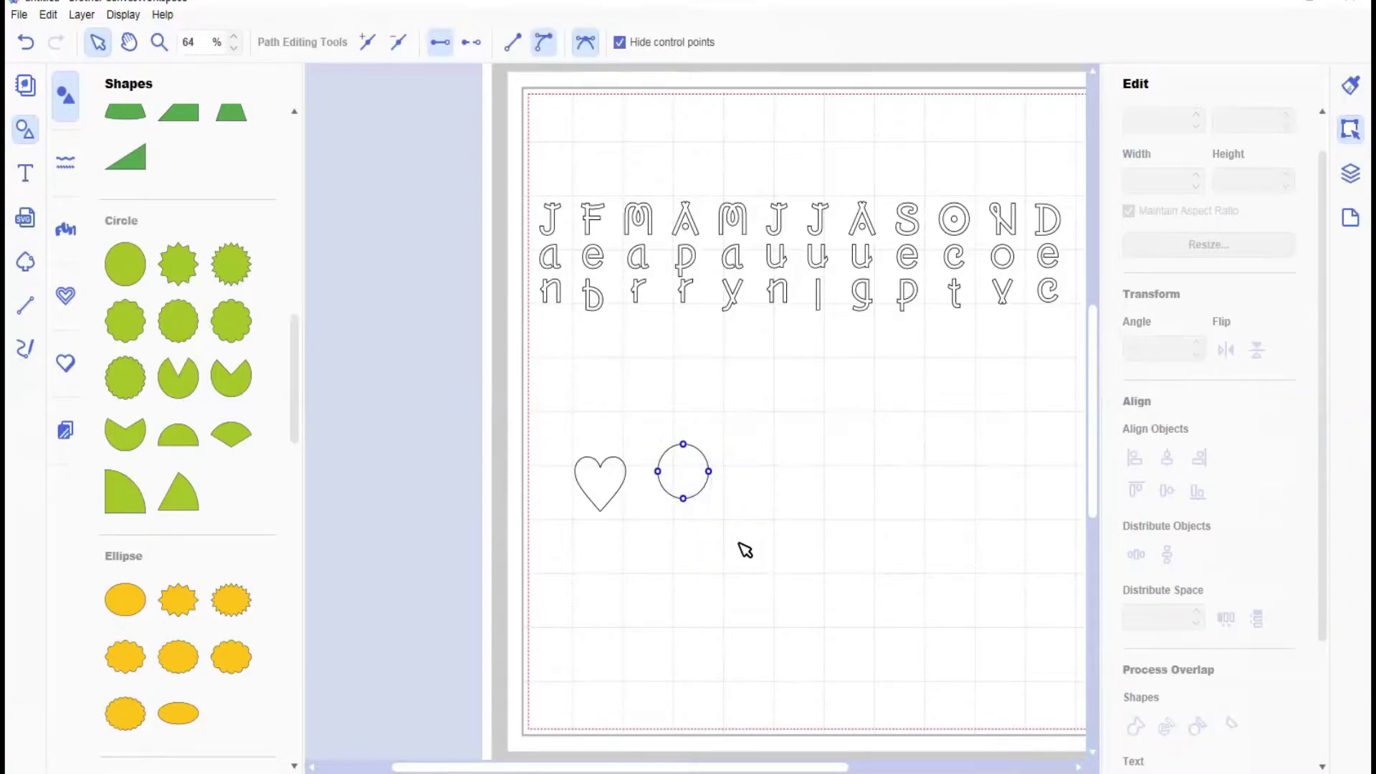
click(742, 550)
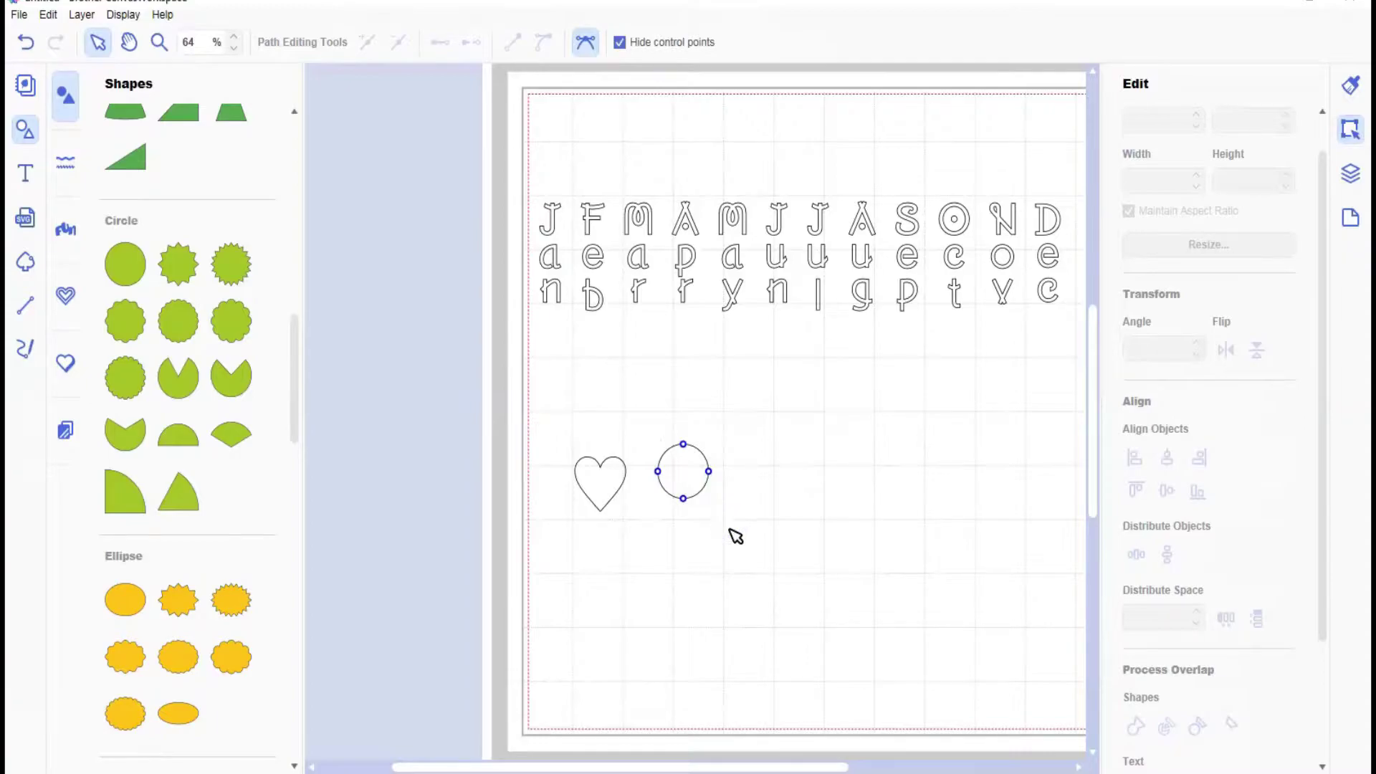
click(548, 191)
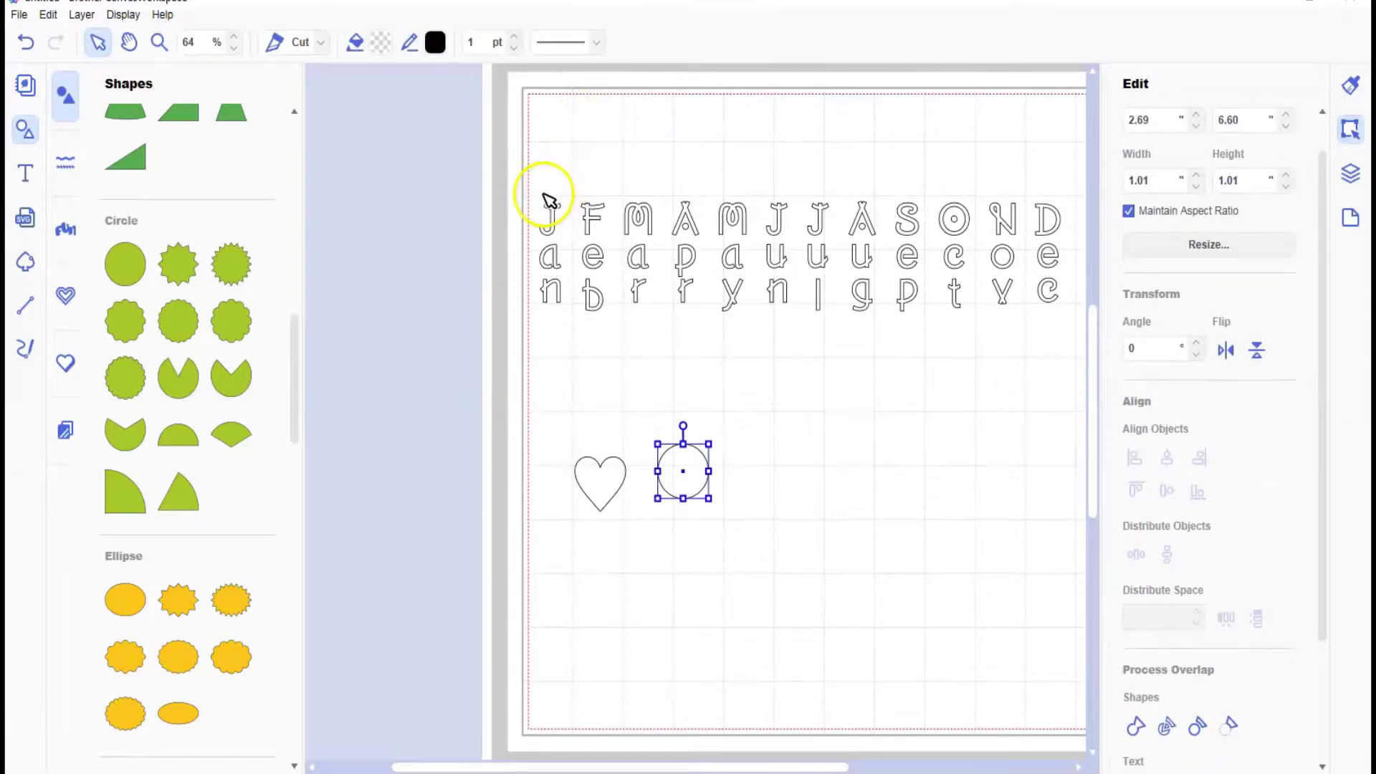
- Select all twelve month columns together and move them down below the heart and circle
click(546, 202)
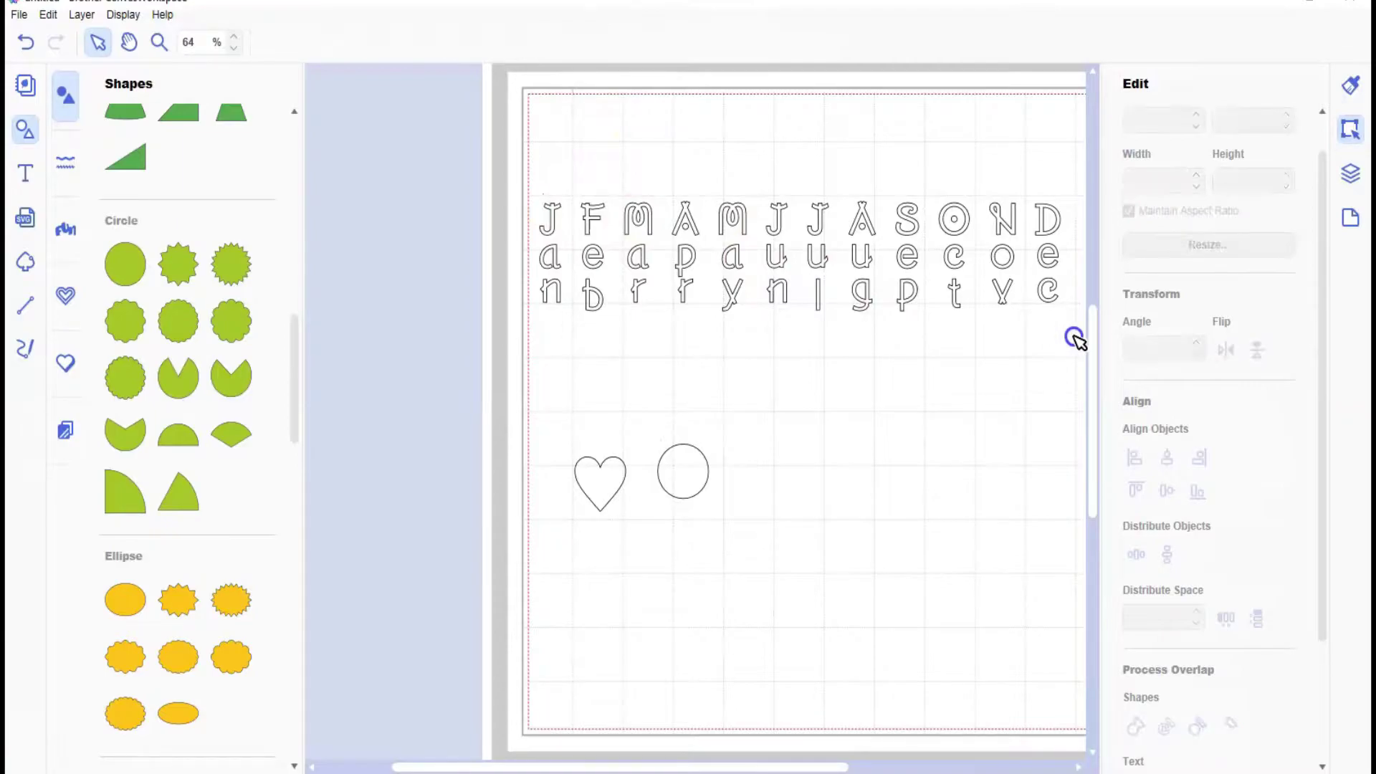
click(586, 298)
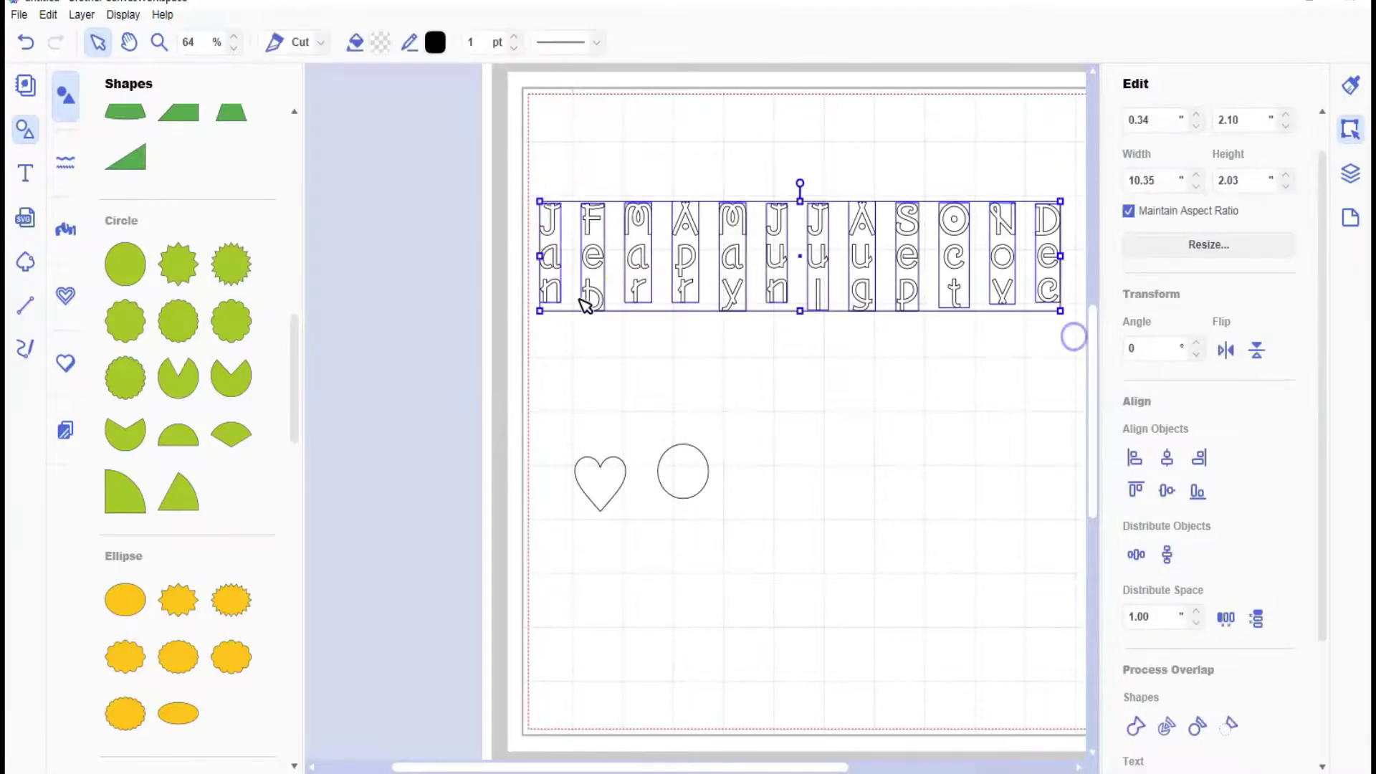
drag(731, 215, 746, 534)
- Add the text "FAMILY" near the upper left of the mat at about X 0.74", Y 1.20"
click(25, 173)
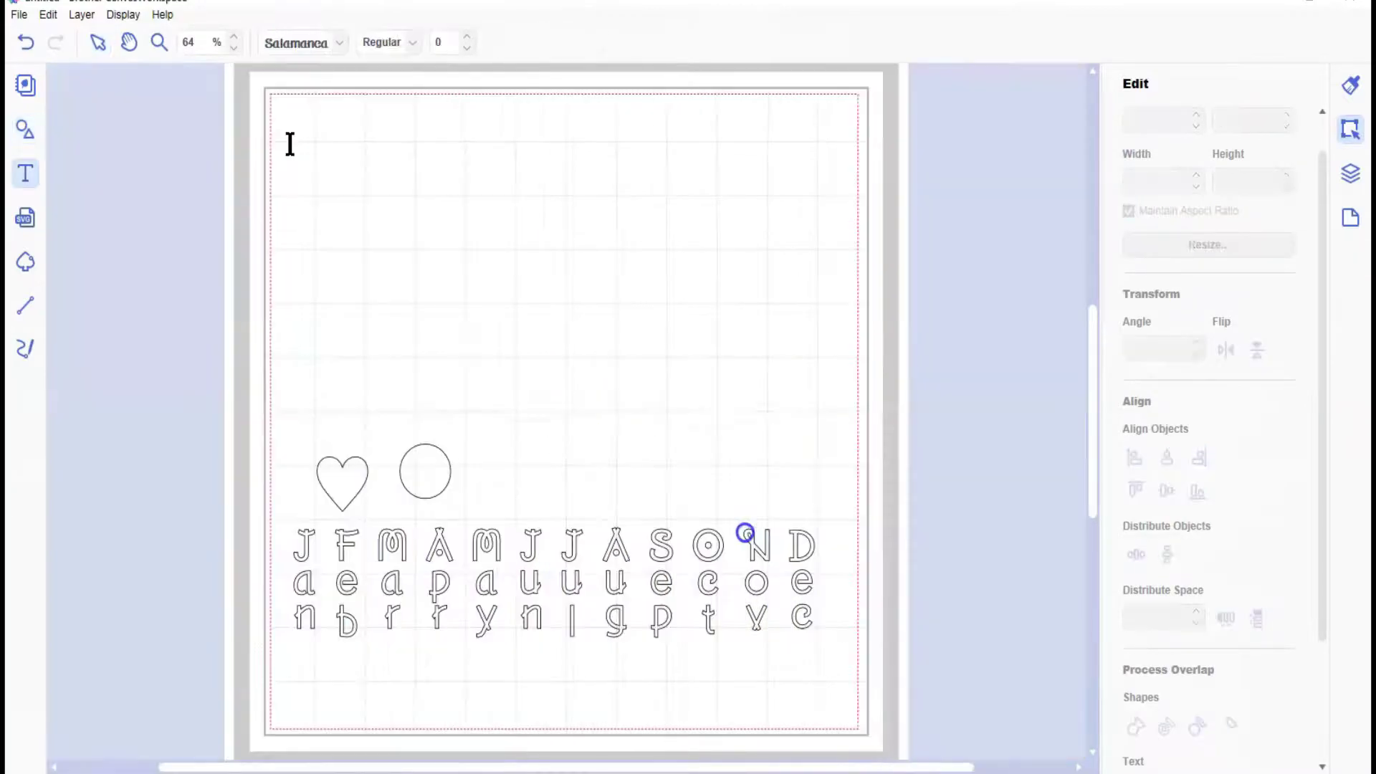
click(298, 141)
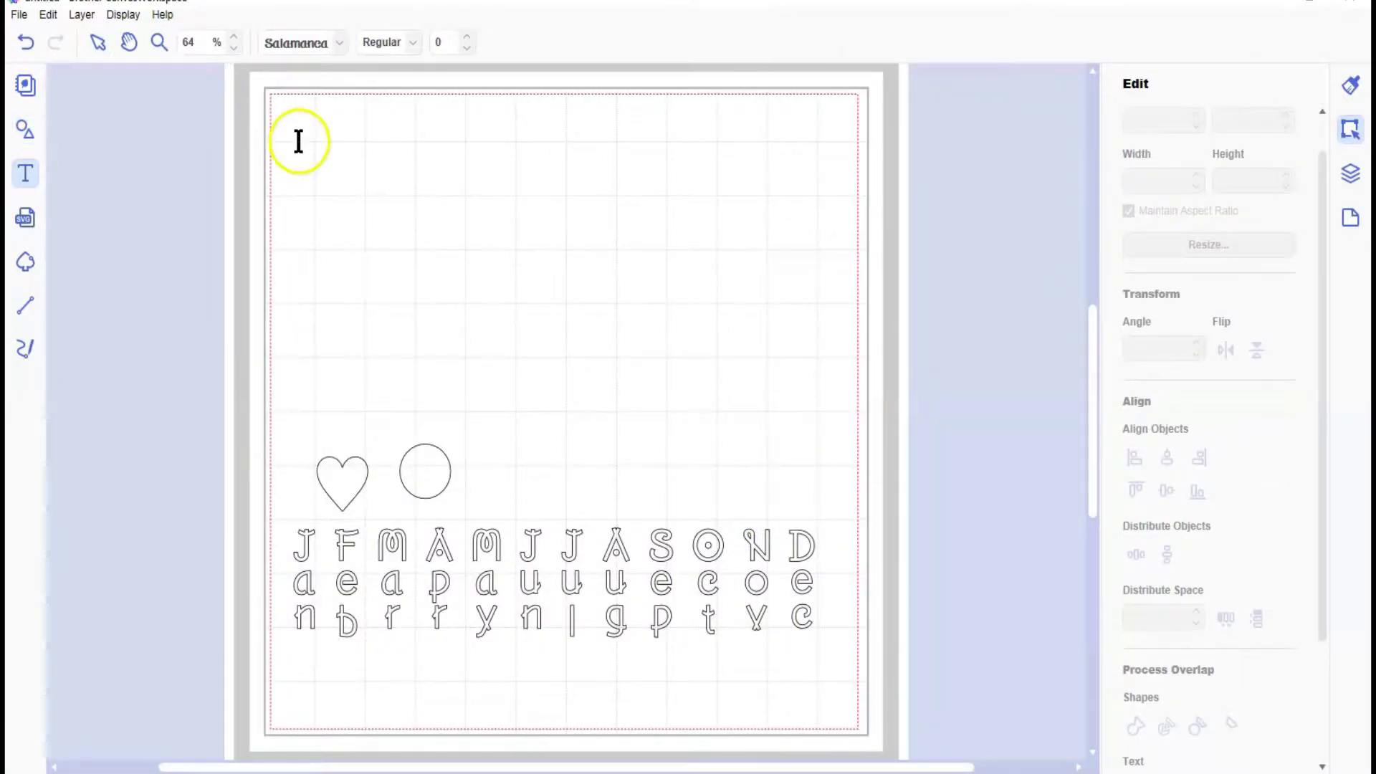
click(550, 198)
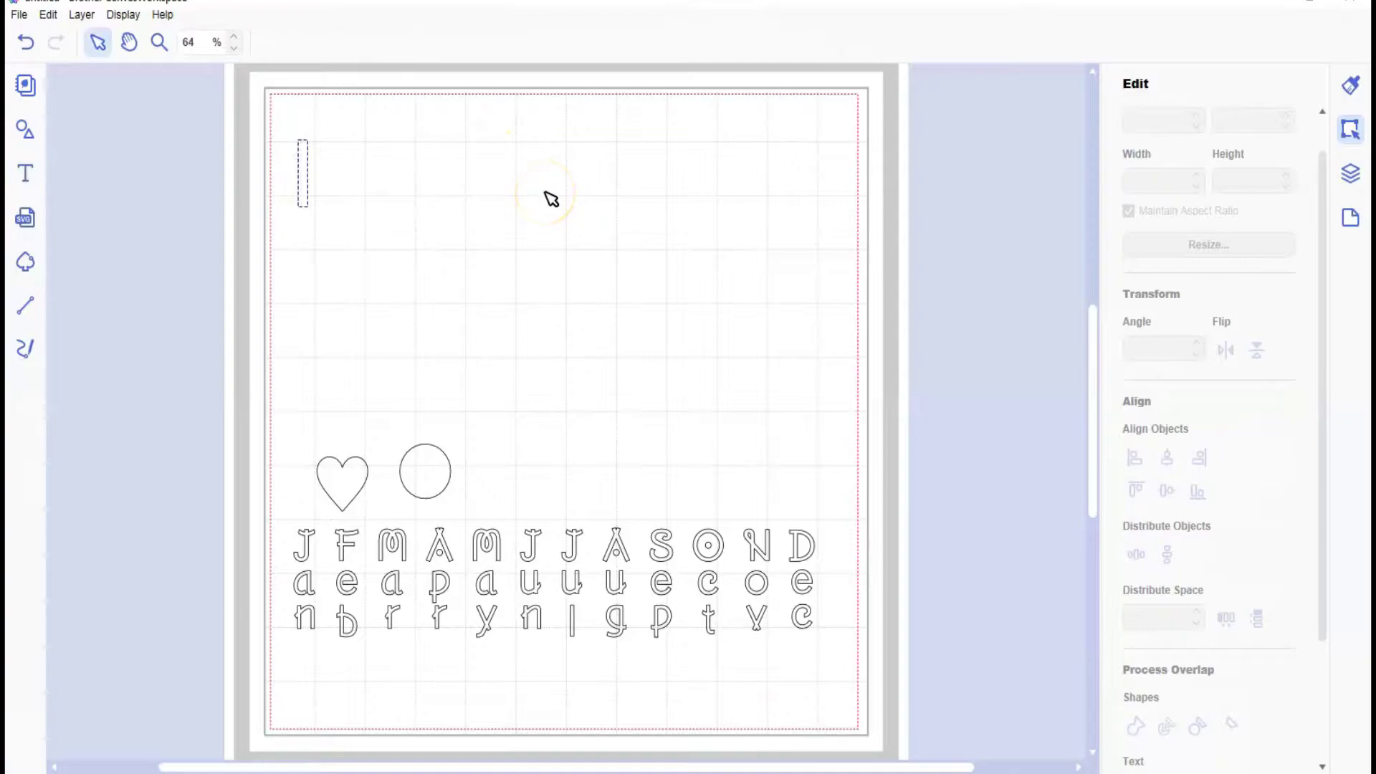
text(FAMILY)
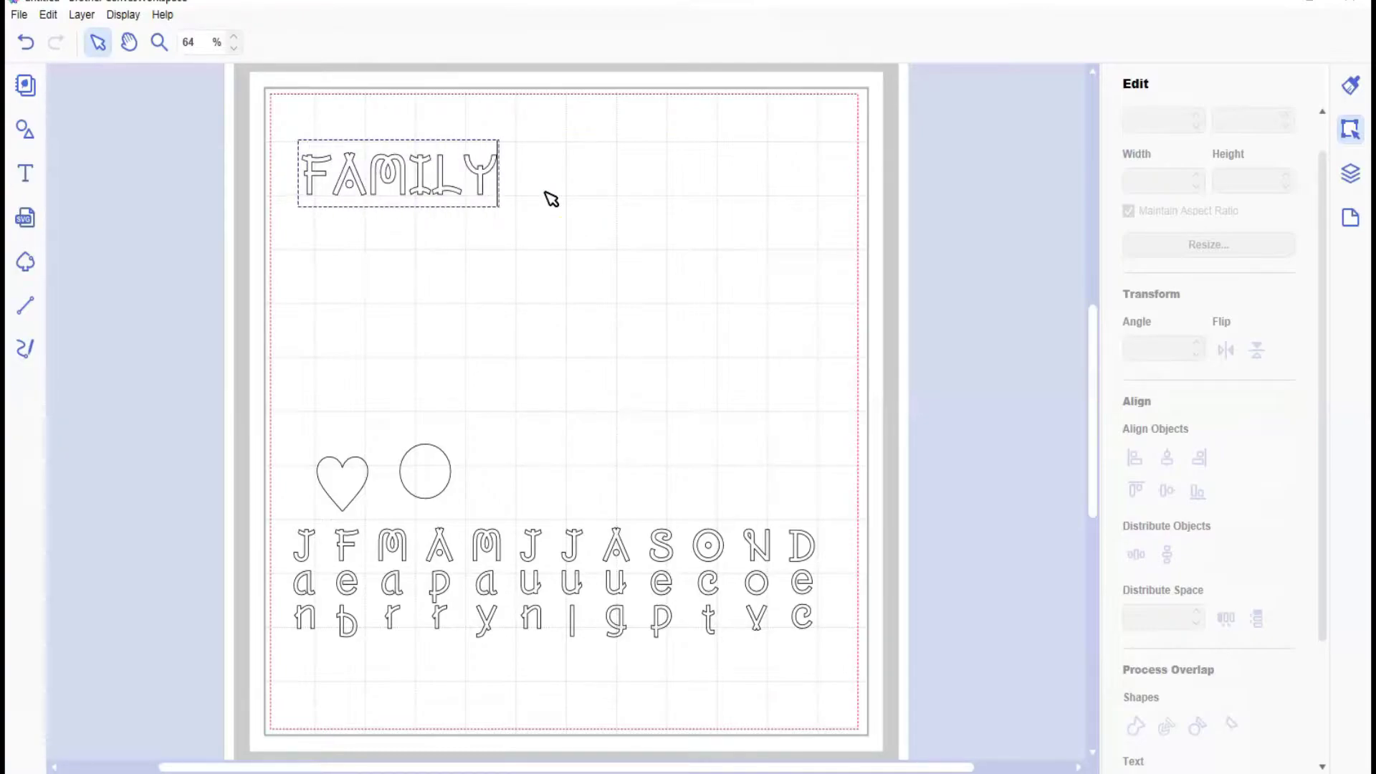
click(415, 215)
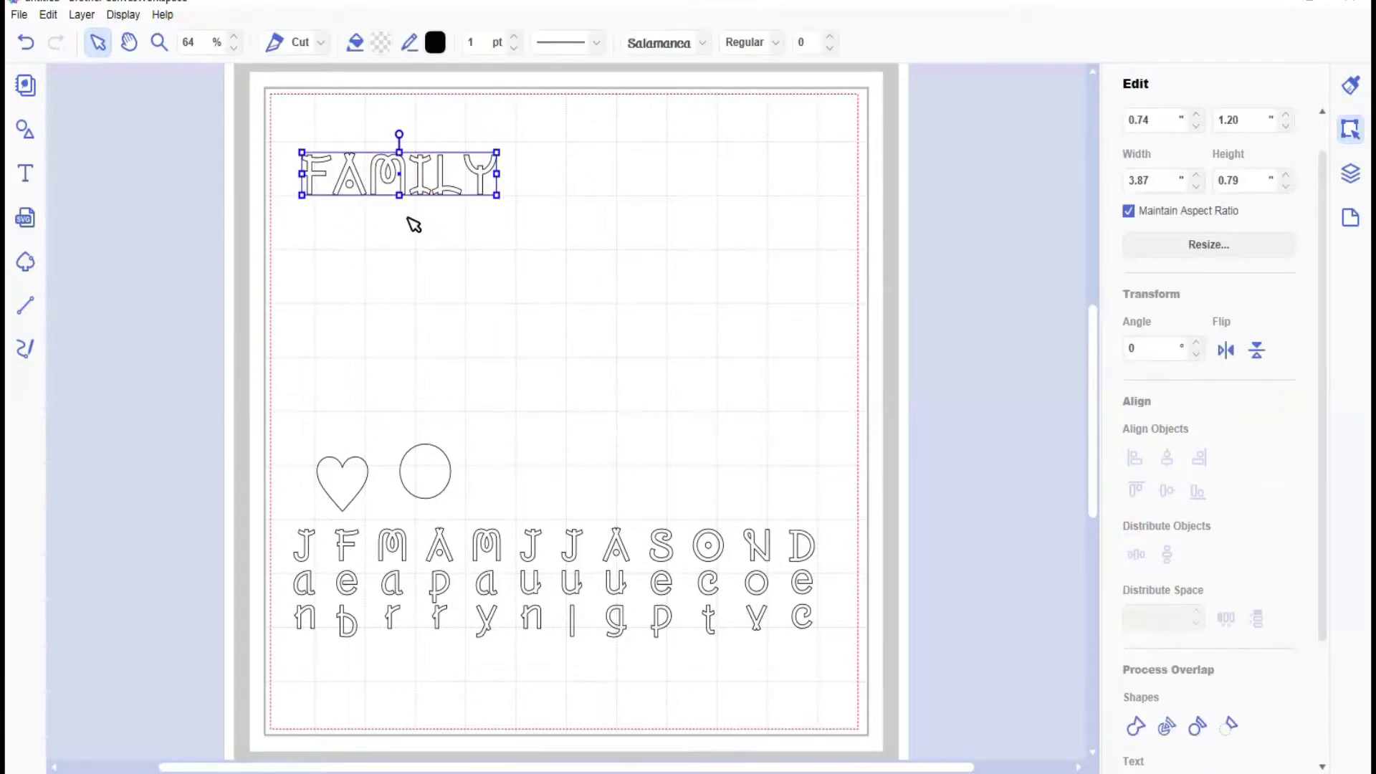
- Set the font of the FAMILY text to Bellfield
click(704, 43)
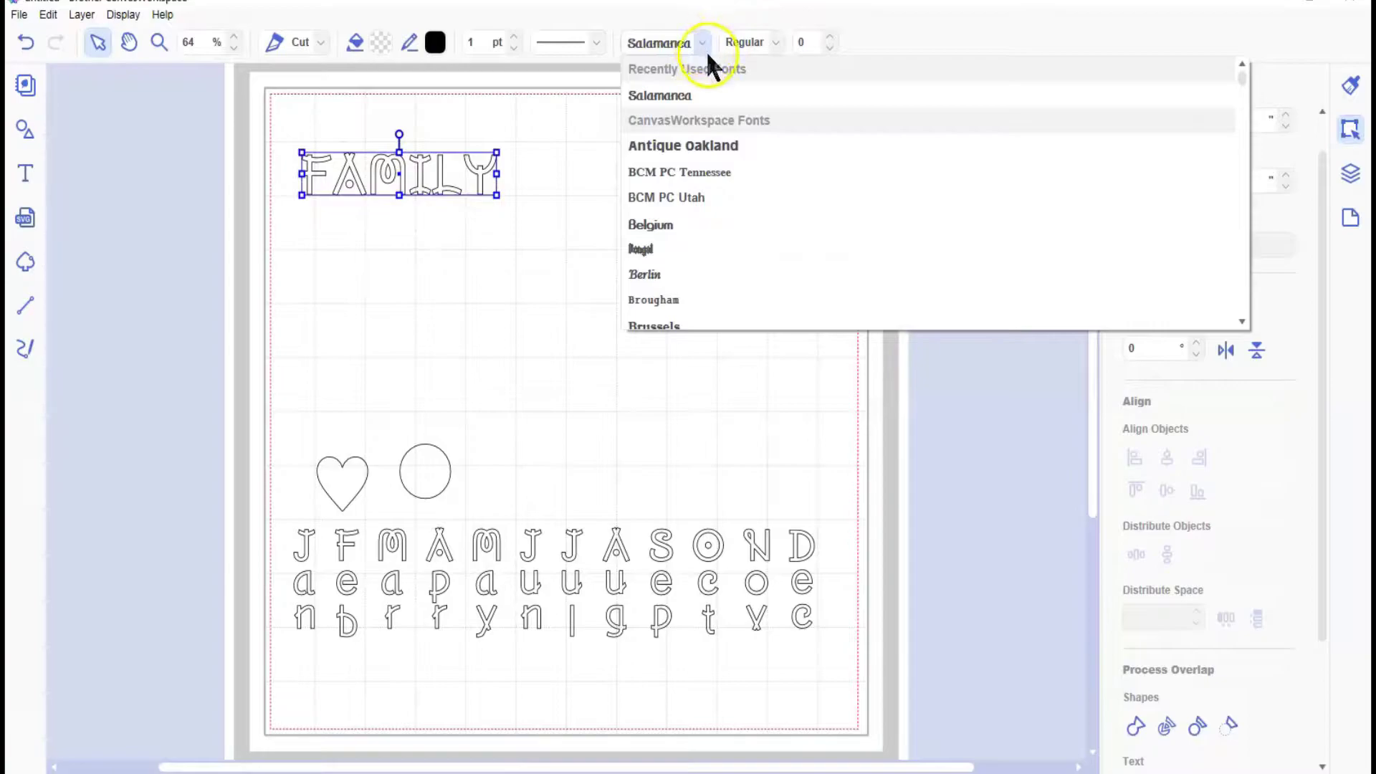
scroll(728, 143, down, 10)
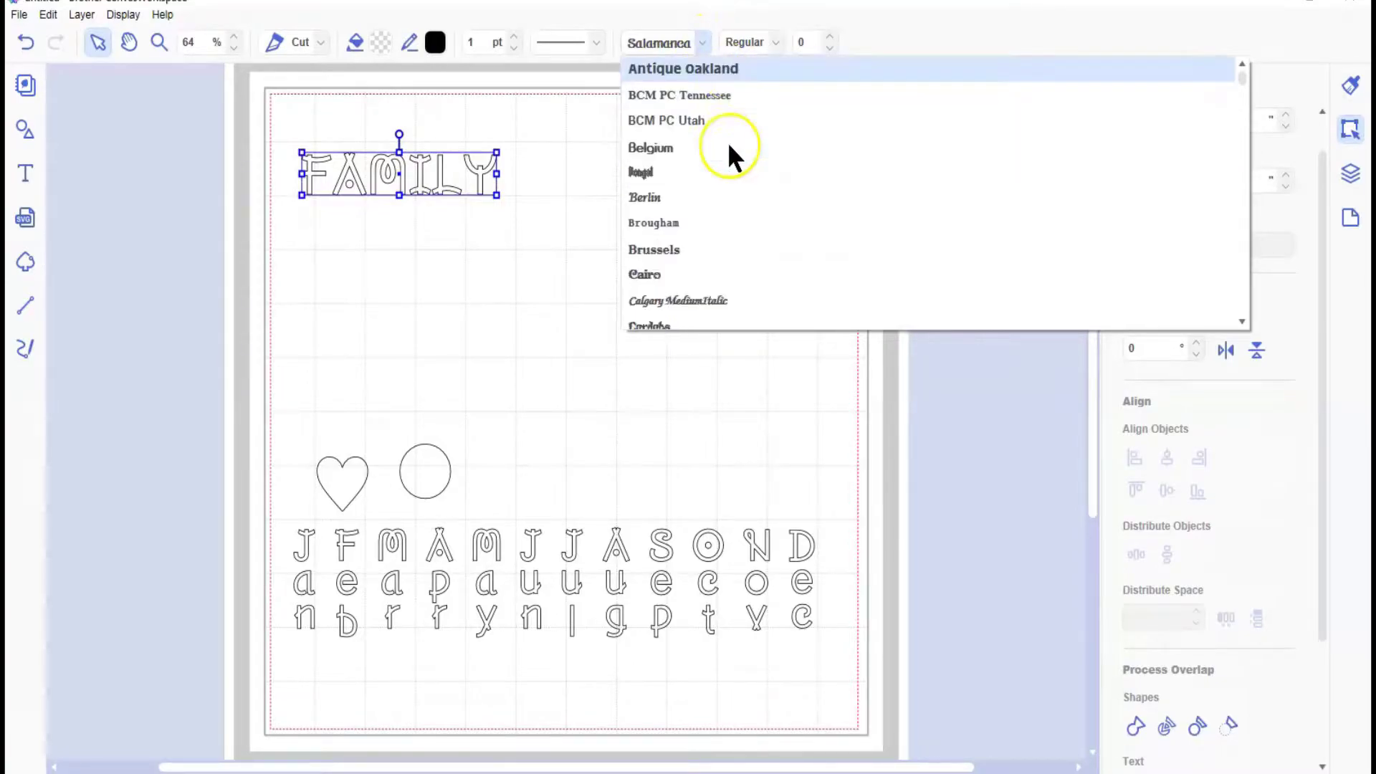
scroll(729, 151, down, 1)
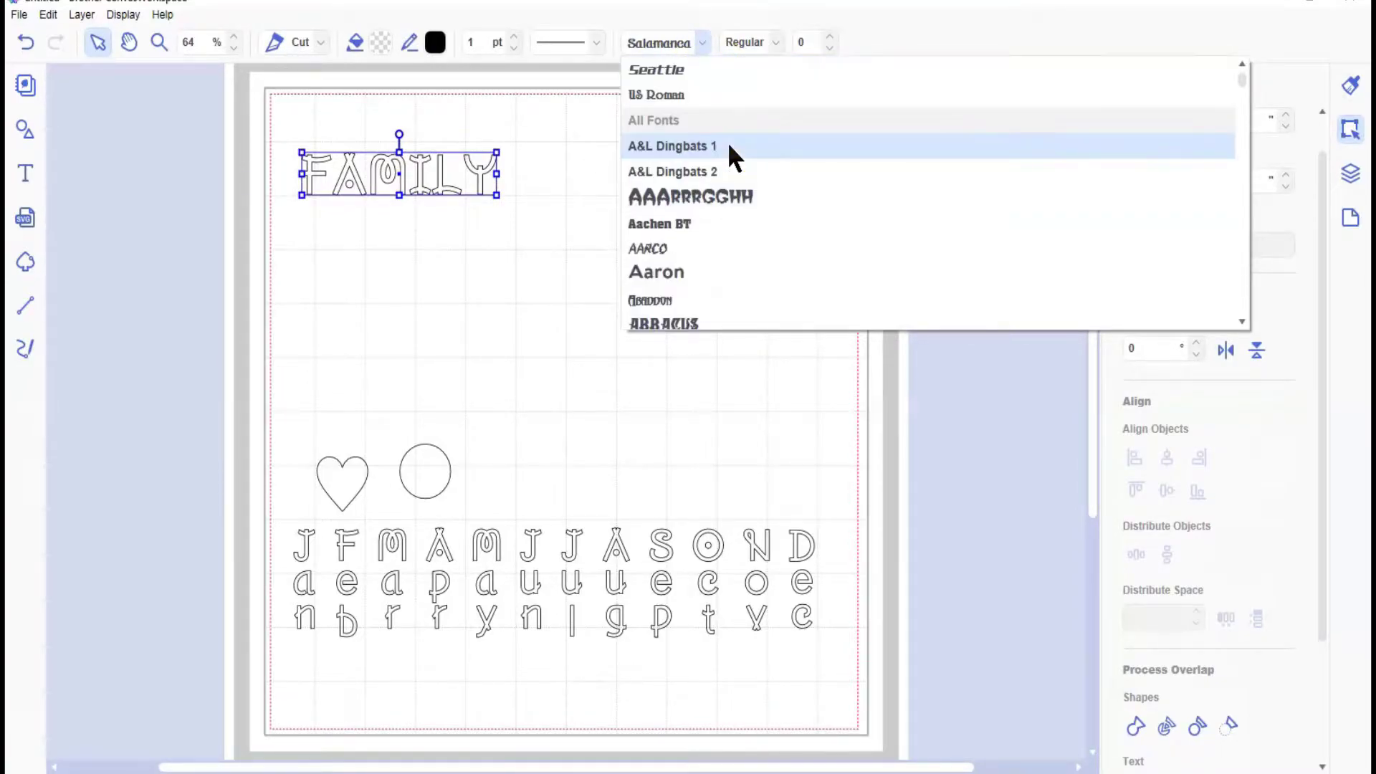
scroll(730, 150, up, 2)
scroll(729, 152, down, 2)
click(728, 146)
- Enlarge FAMILY to about 8.41" by 2.49" and move it to about X 1.64", Y 0.96"
drag(589, 246, 731, 310)
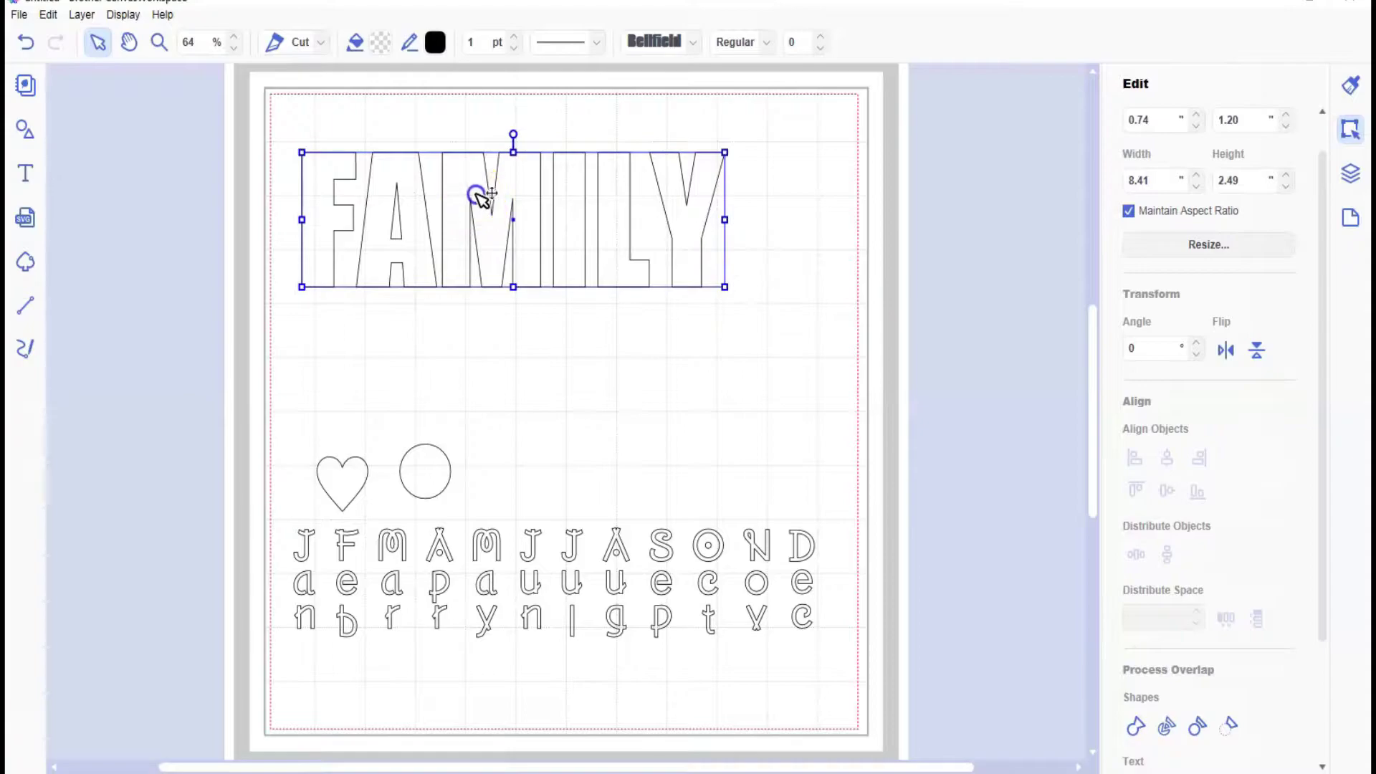
drag(485, 195, 530, 182)
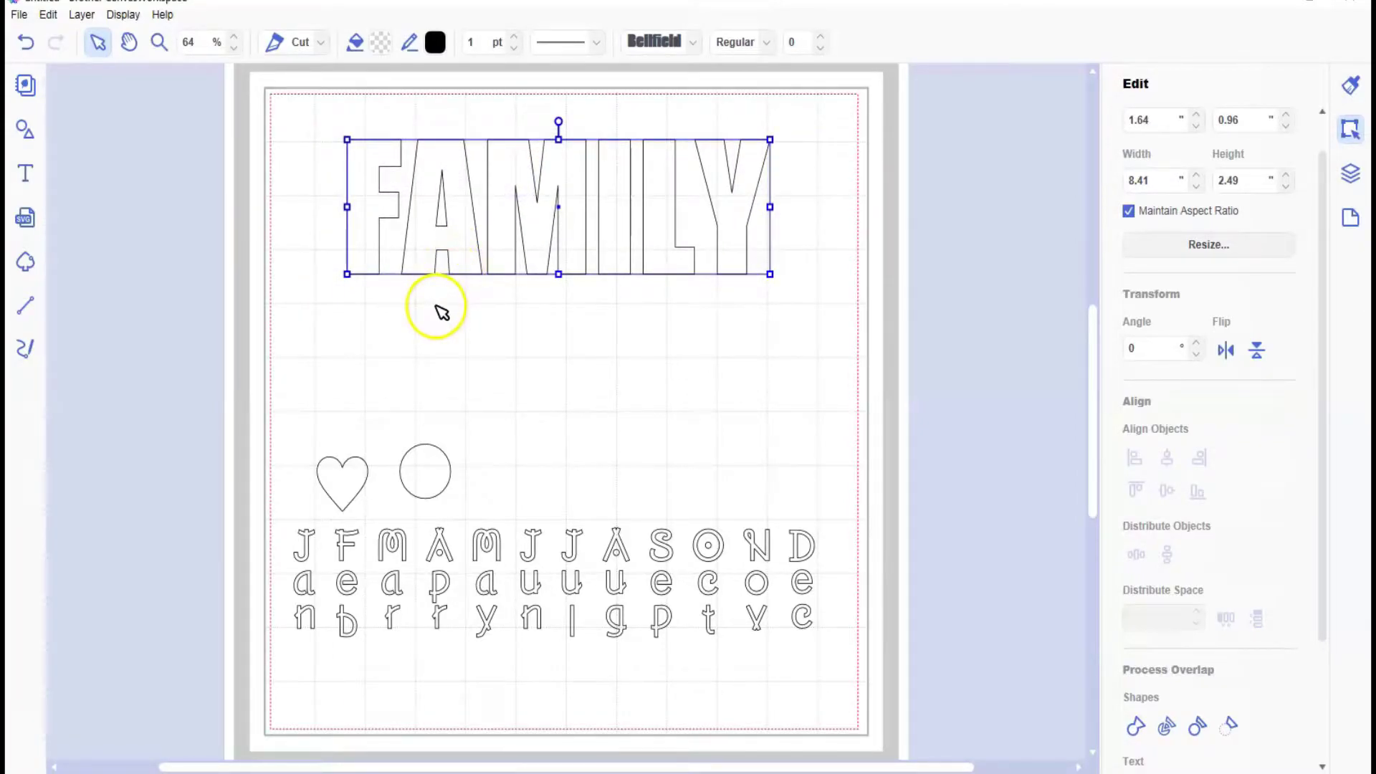
click(365, 323)
- Add the text "celebrations" beneath FAMILY and set it in a thin, slanted joined script font
key(t)
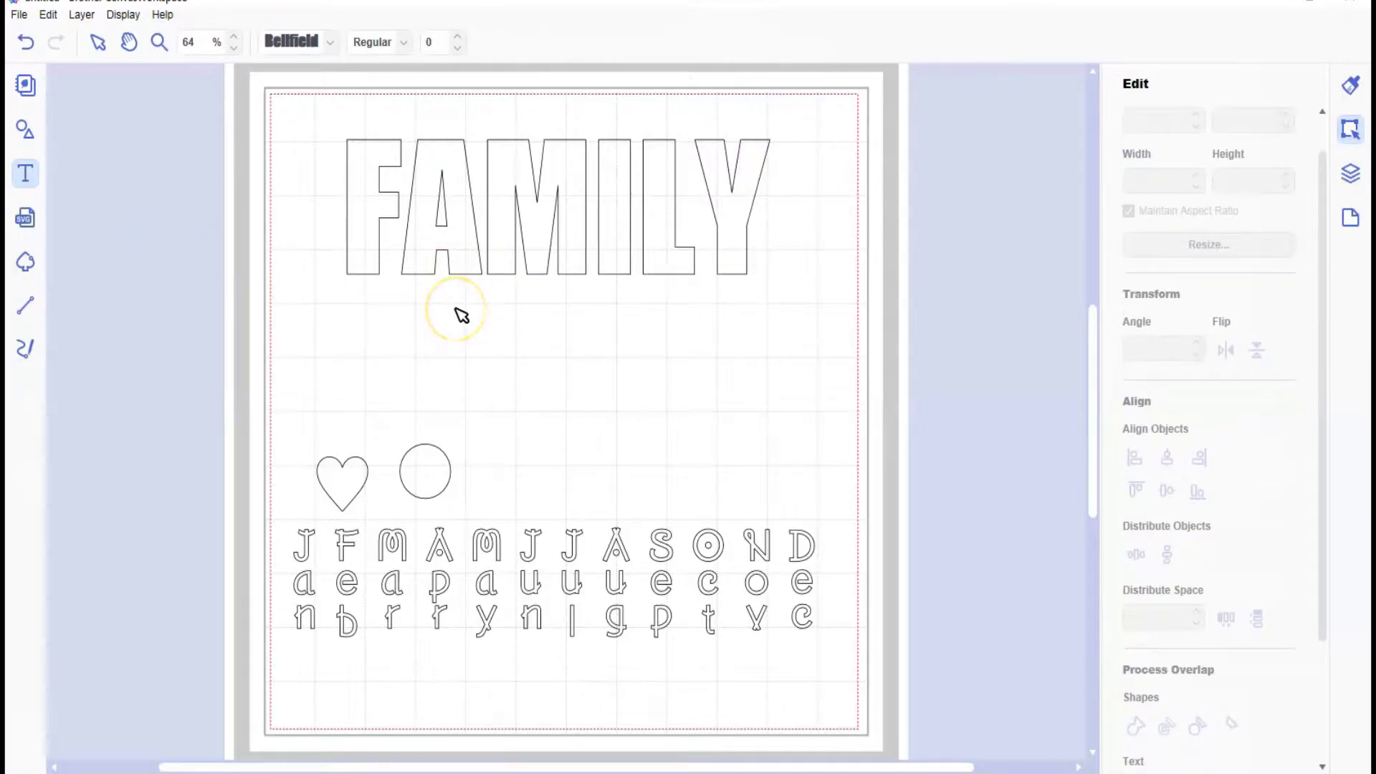
click(461, 316)
text(celebrations)
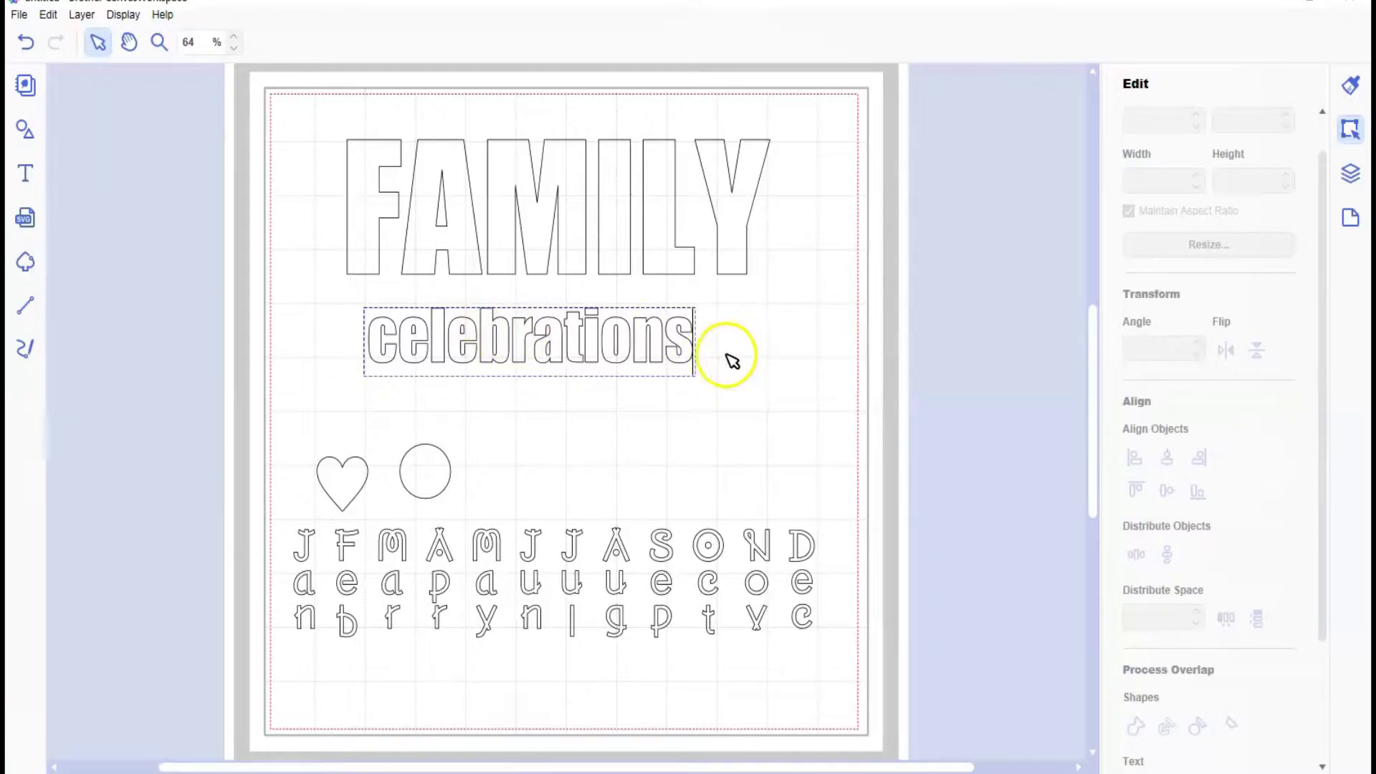
click(665, 387)
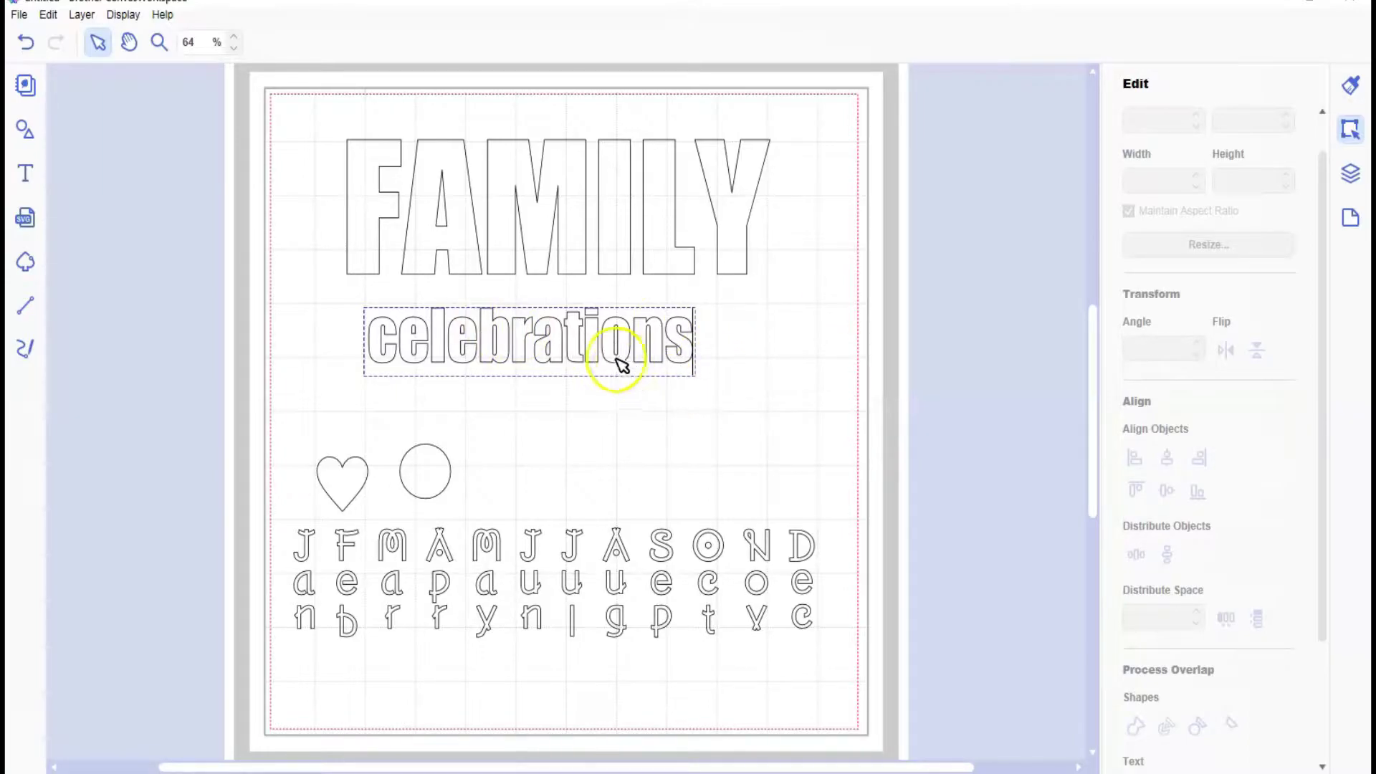
click(594, 348)
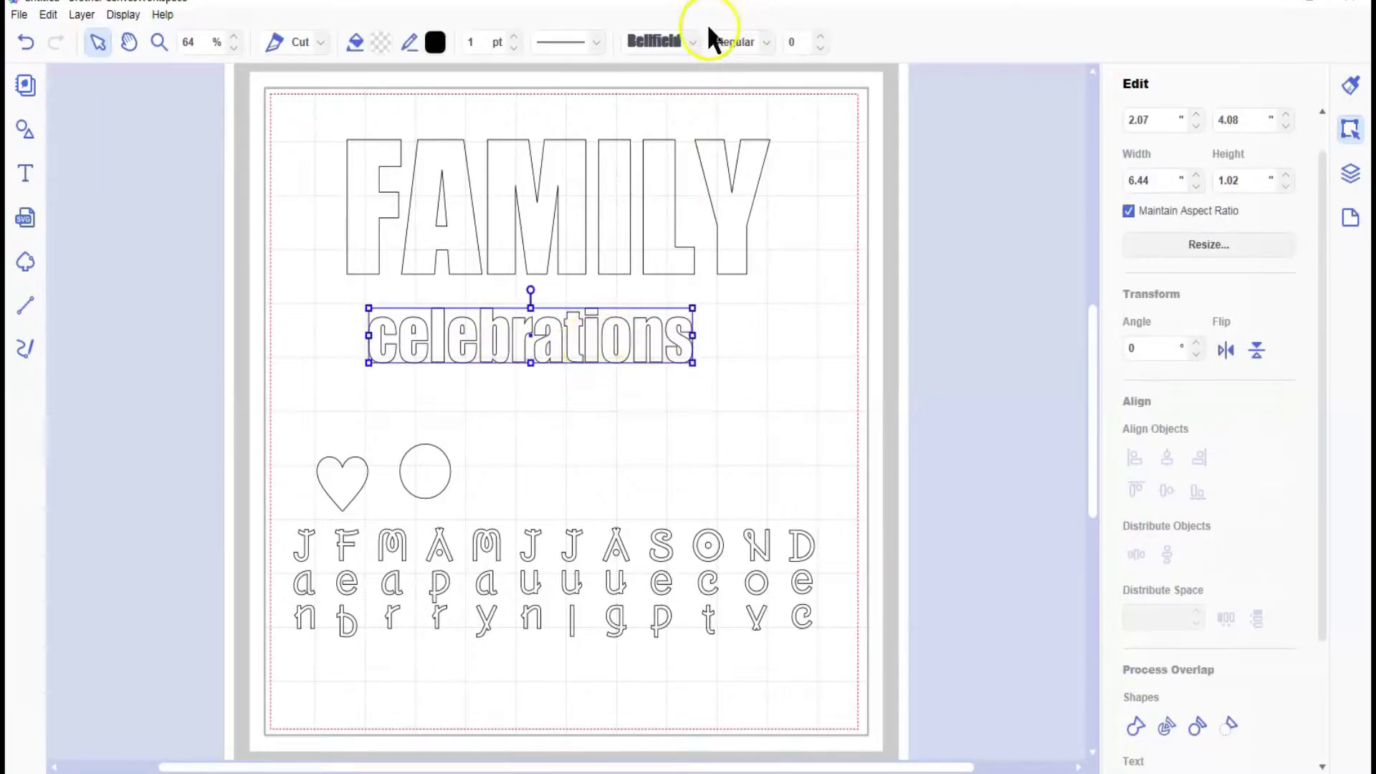
click(692, 42)
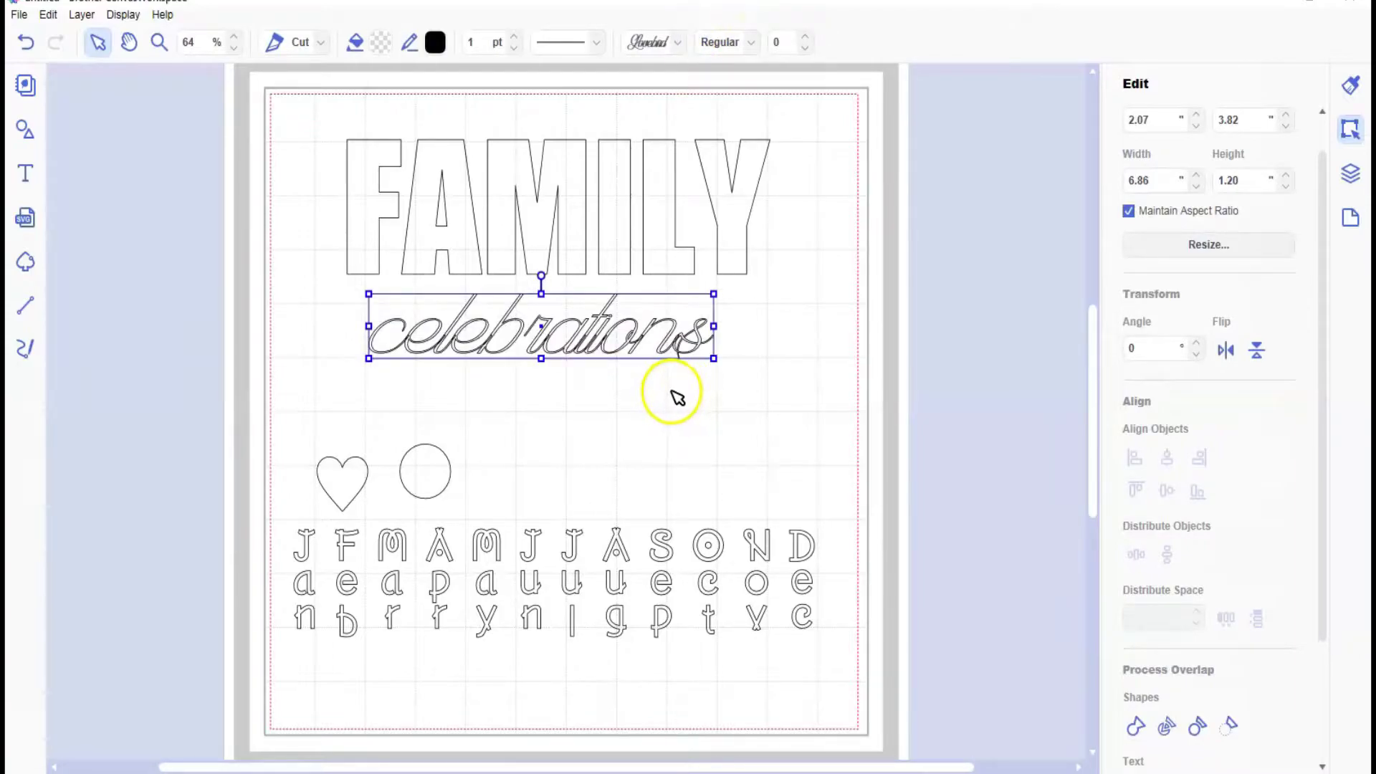
click(676, 391)
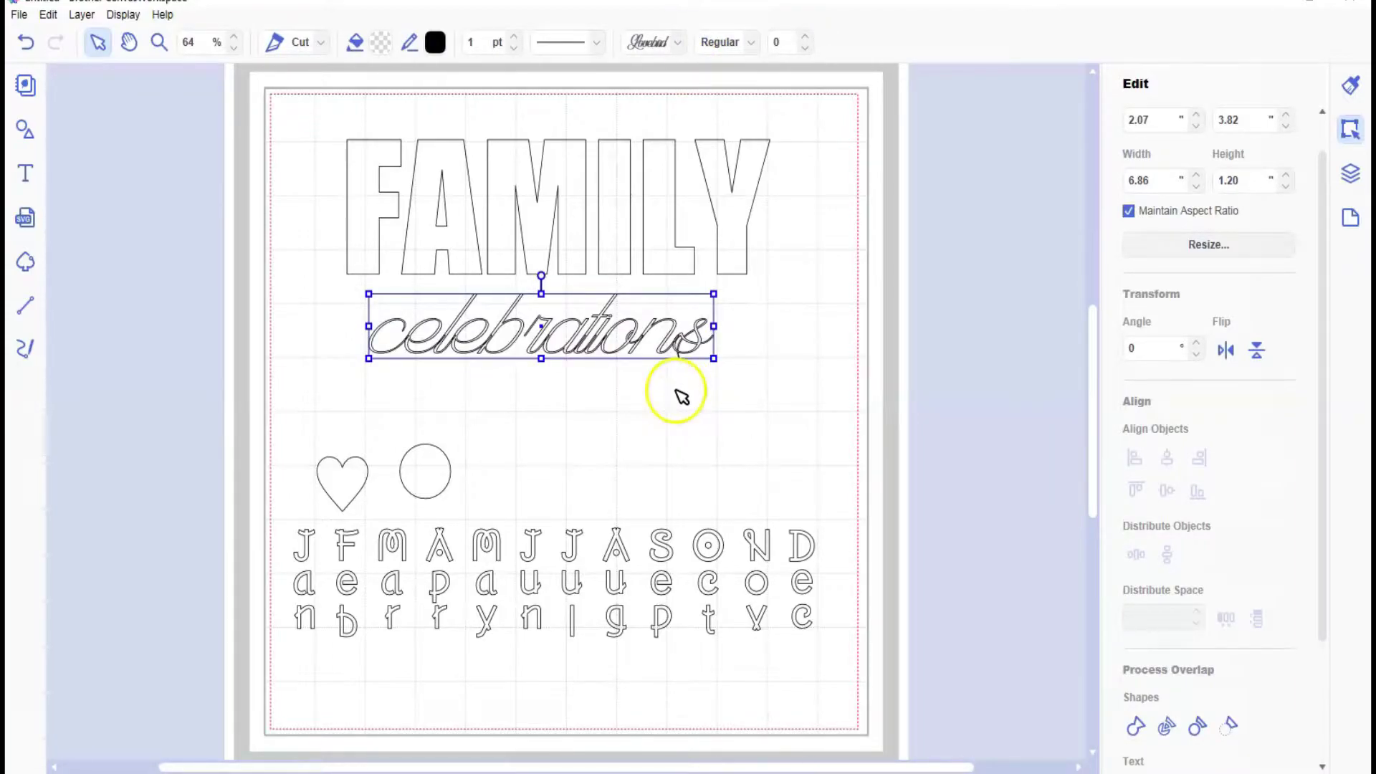
- Weld the overlapping script letters of "celebrations" into one continuous outline
click(158, 42)
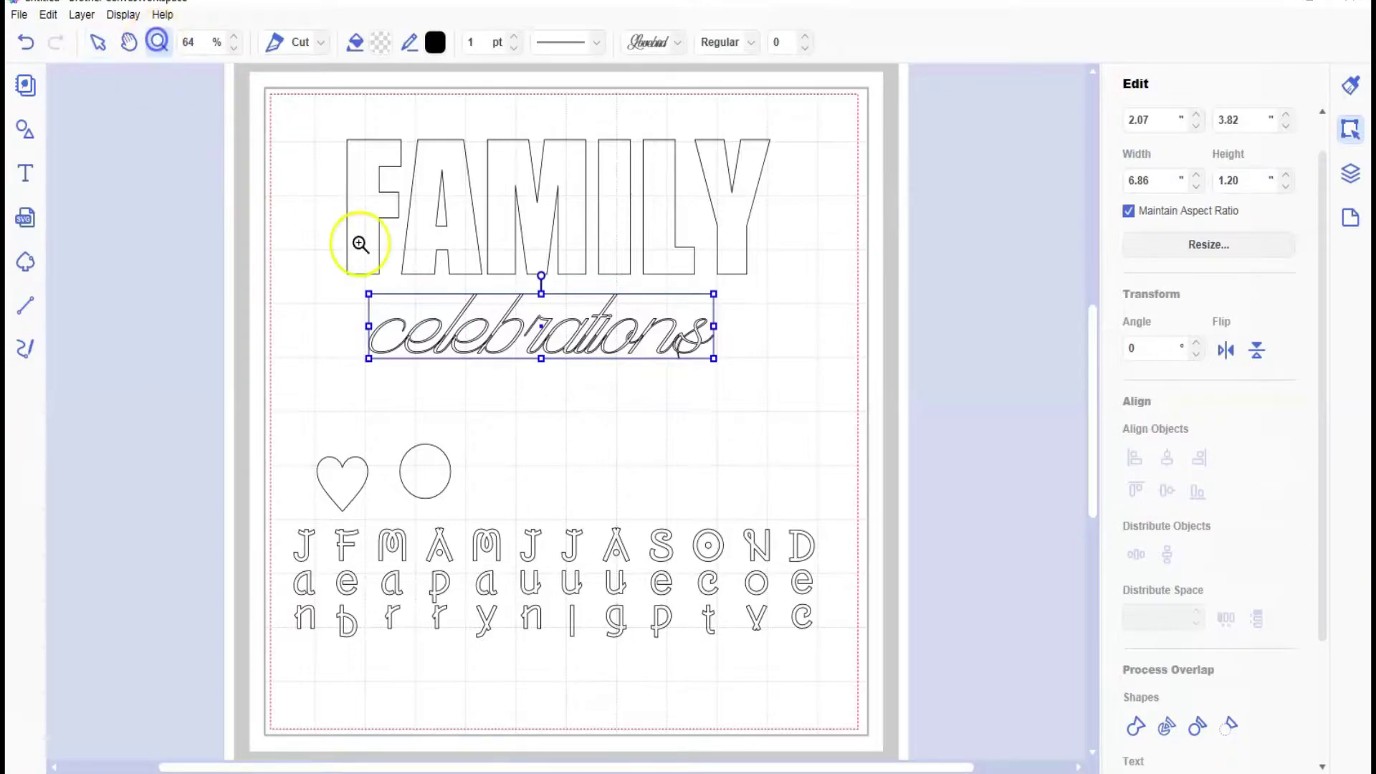
drag(362, 295, 512, 379)
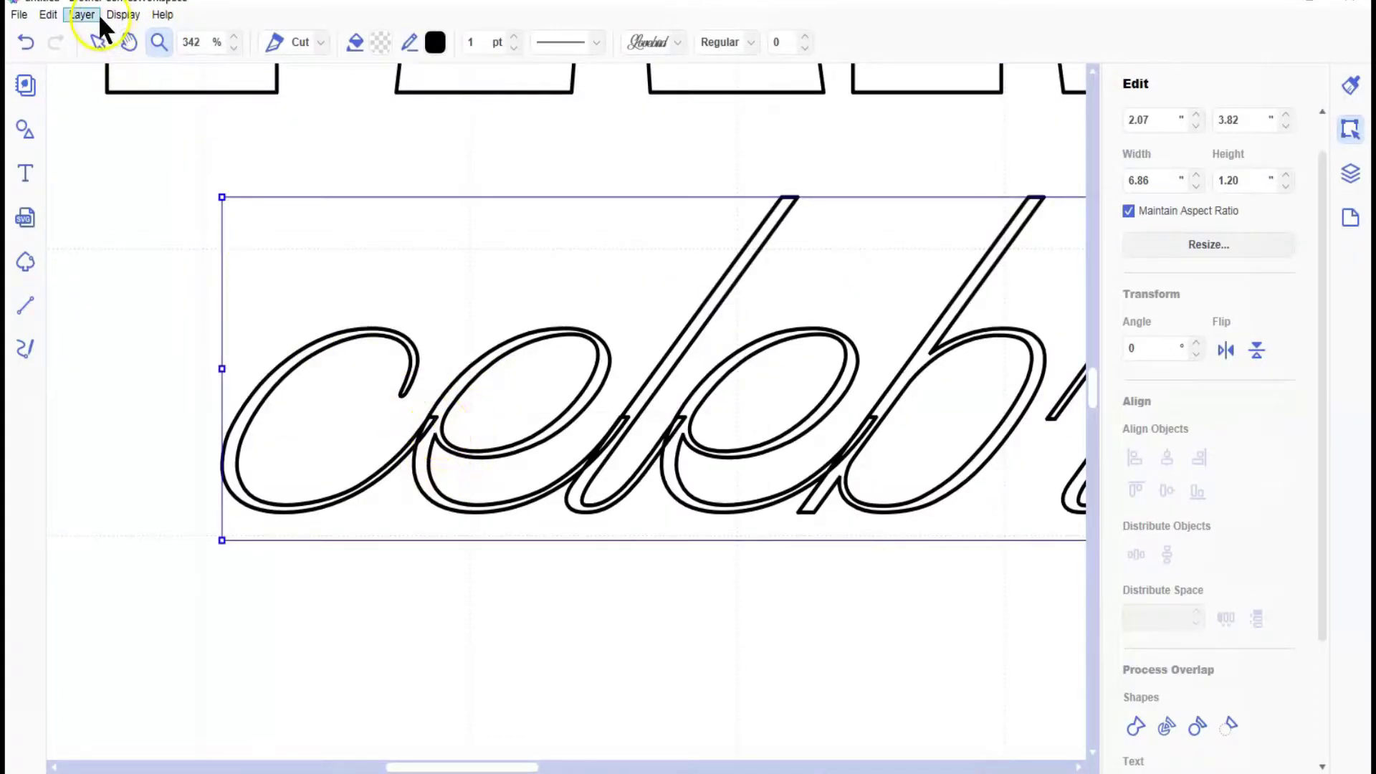
click(98, 41)
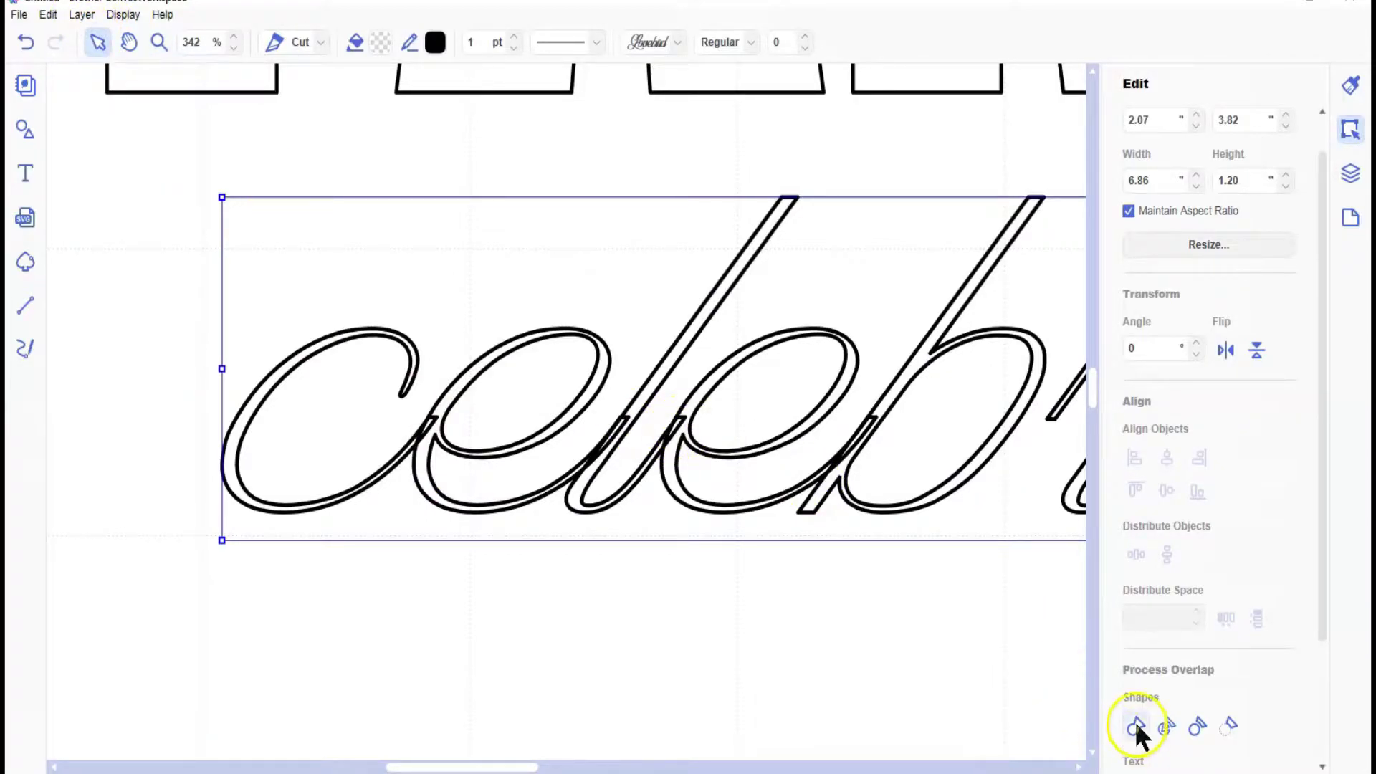
click(1133, 724)
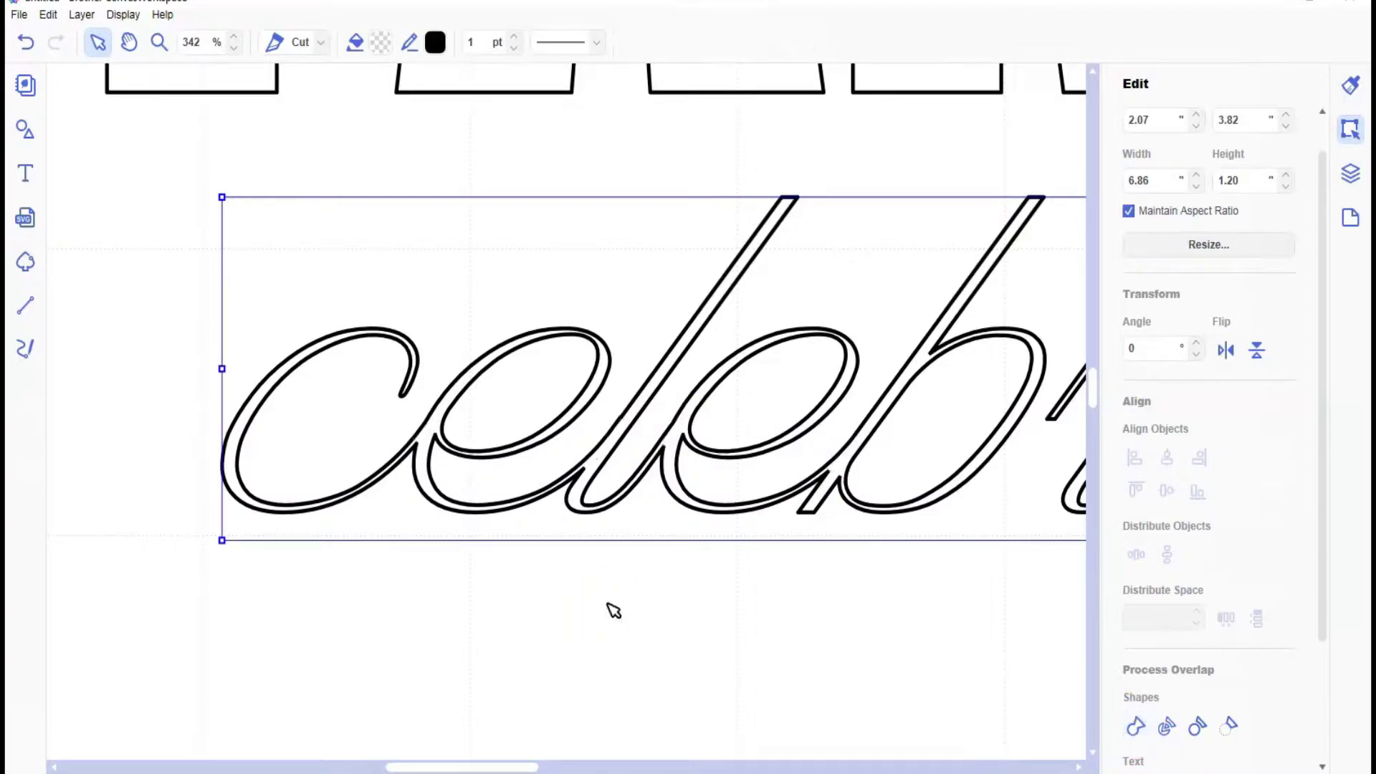
click(81, 14)
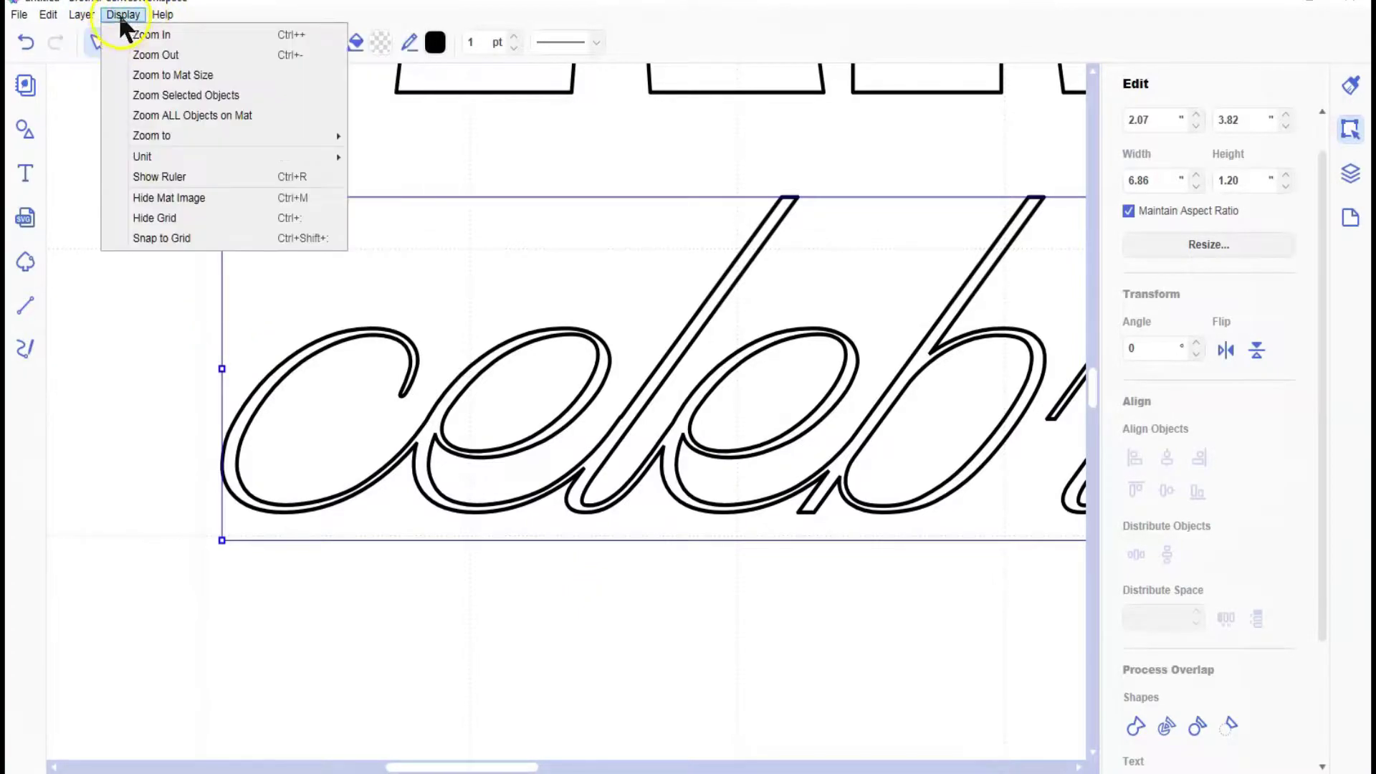
- Resize "celebrations" to about 6.59" wide by 0.85" high and move it beneath FAMILY at about X 1.73", Y 3.88"
click(152, 75)
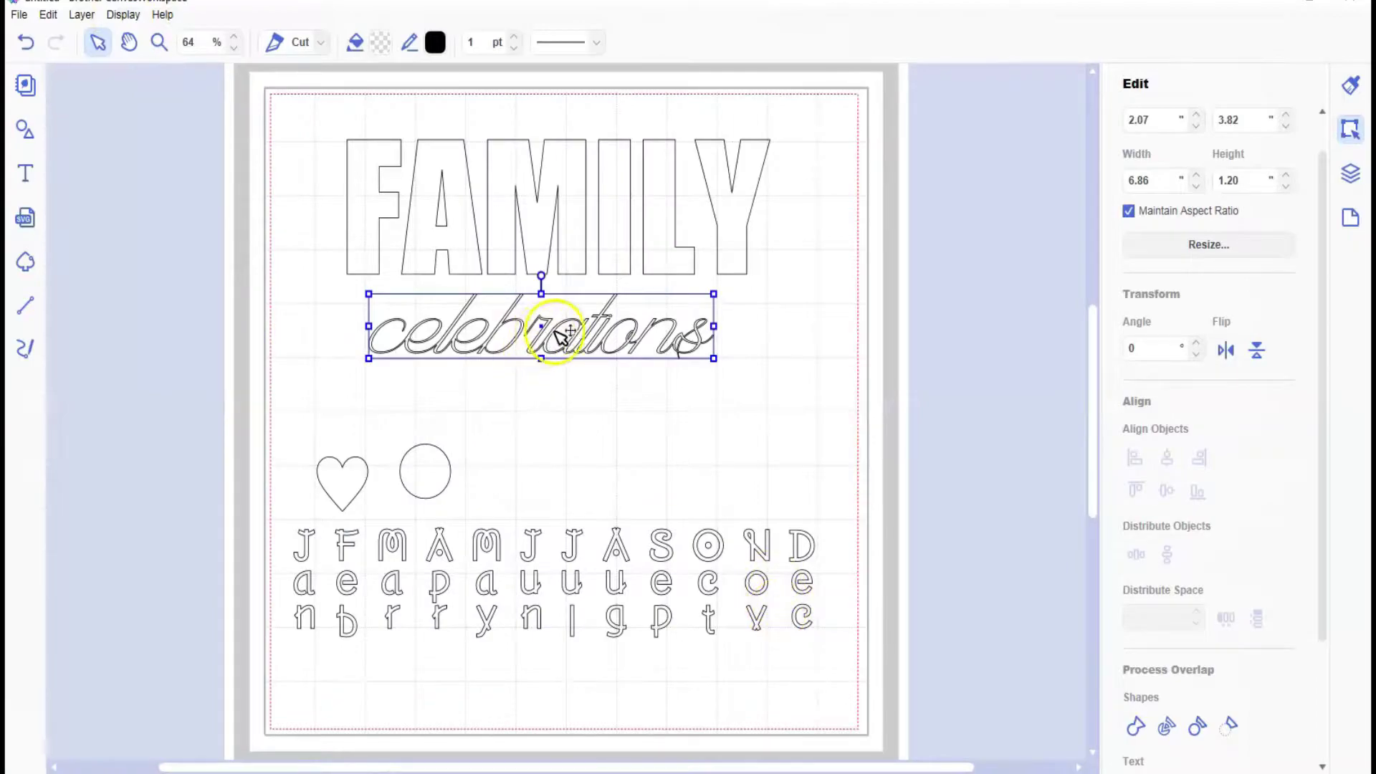
drag(713, 294, 661, 308)
drag(515, 304, 580, 315)
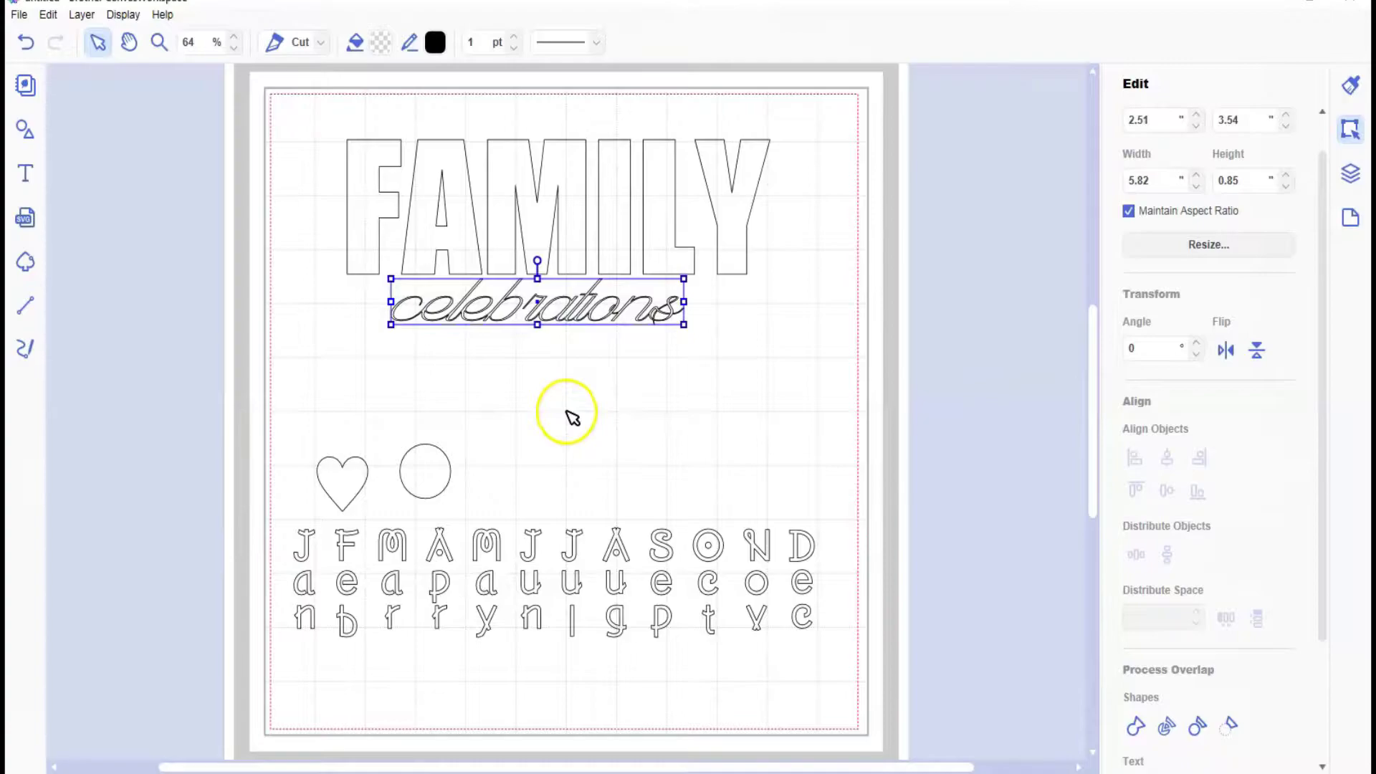
drag(683, 301, 722, 301)
click(628, 317)
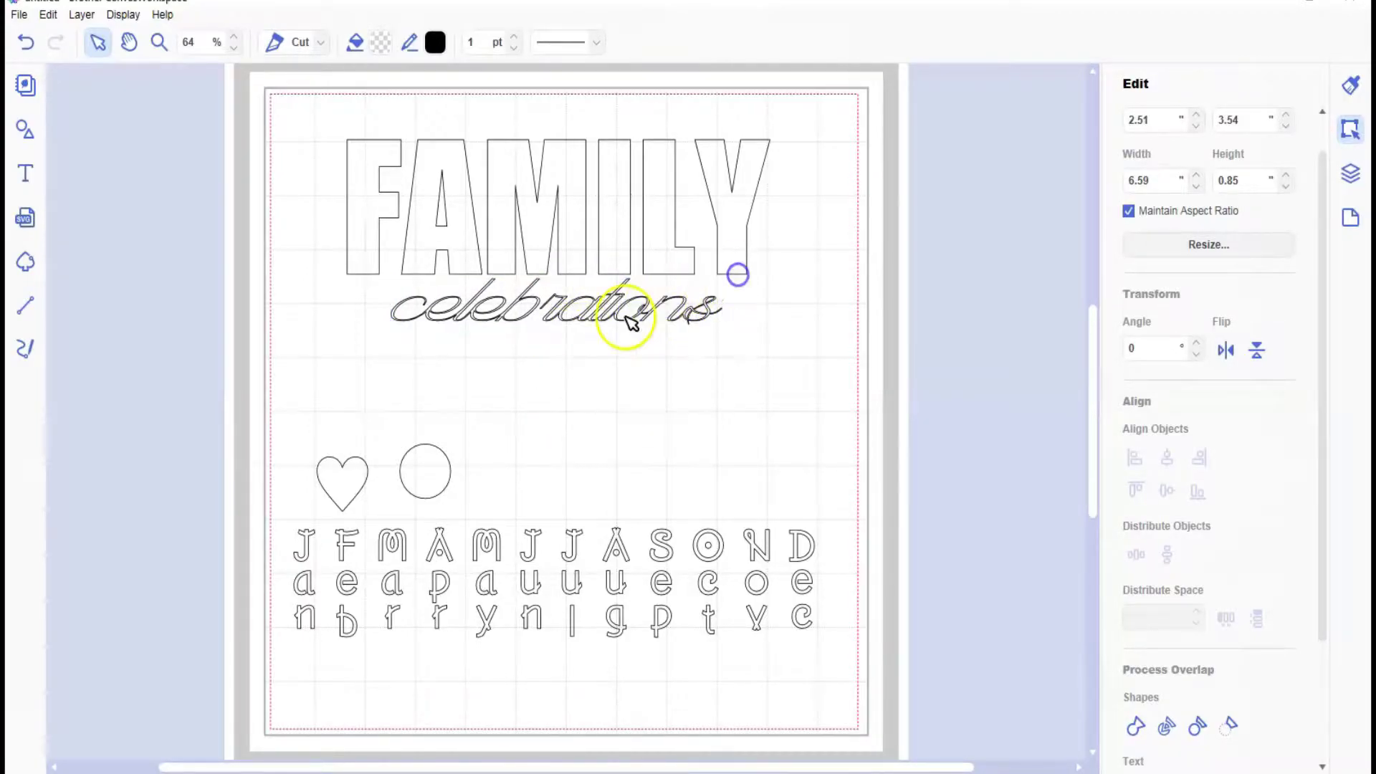
click(607, 320)
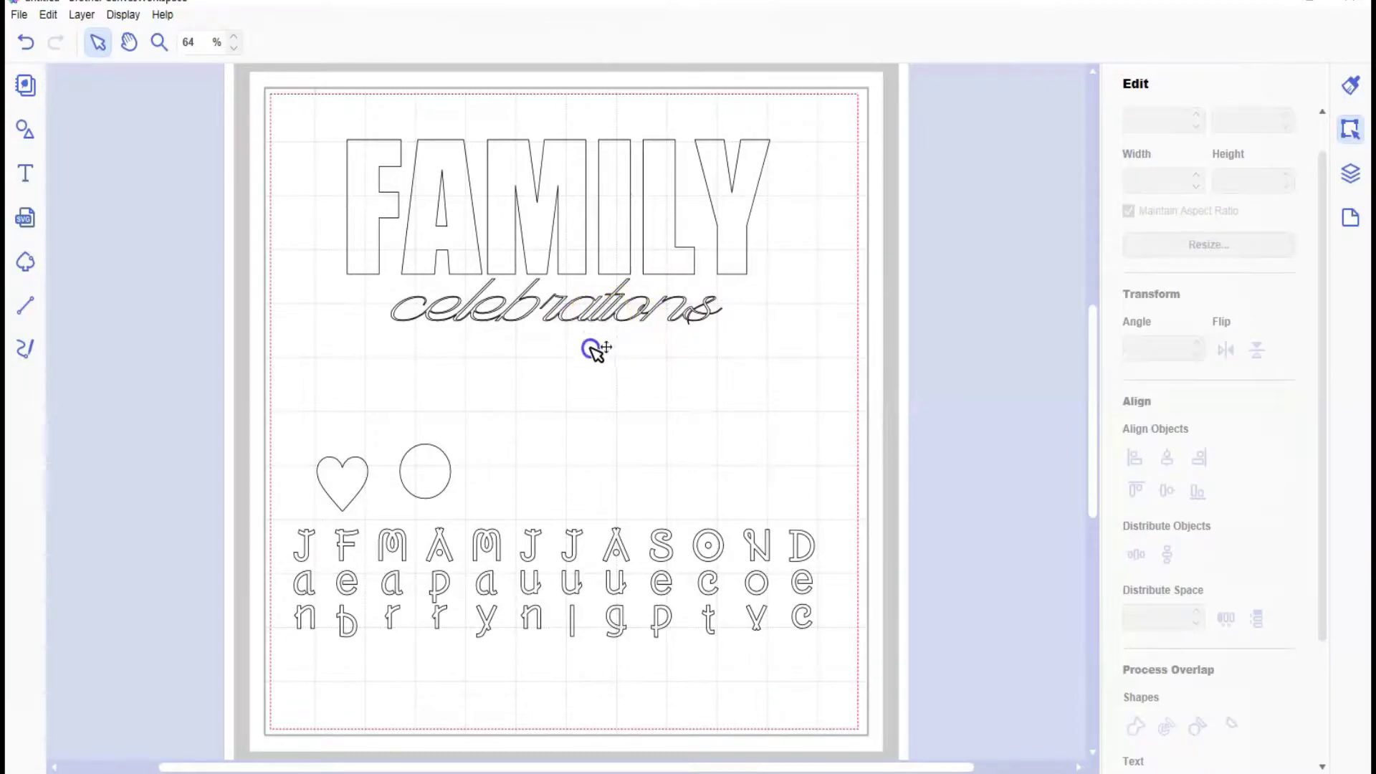
drag(534, 309, 495, 329)
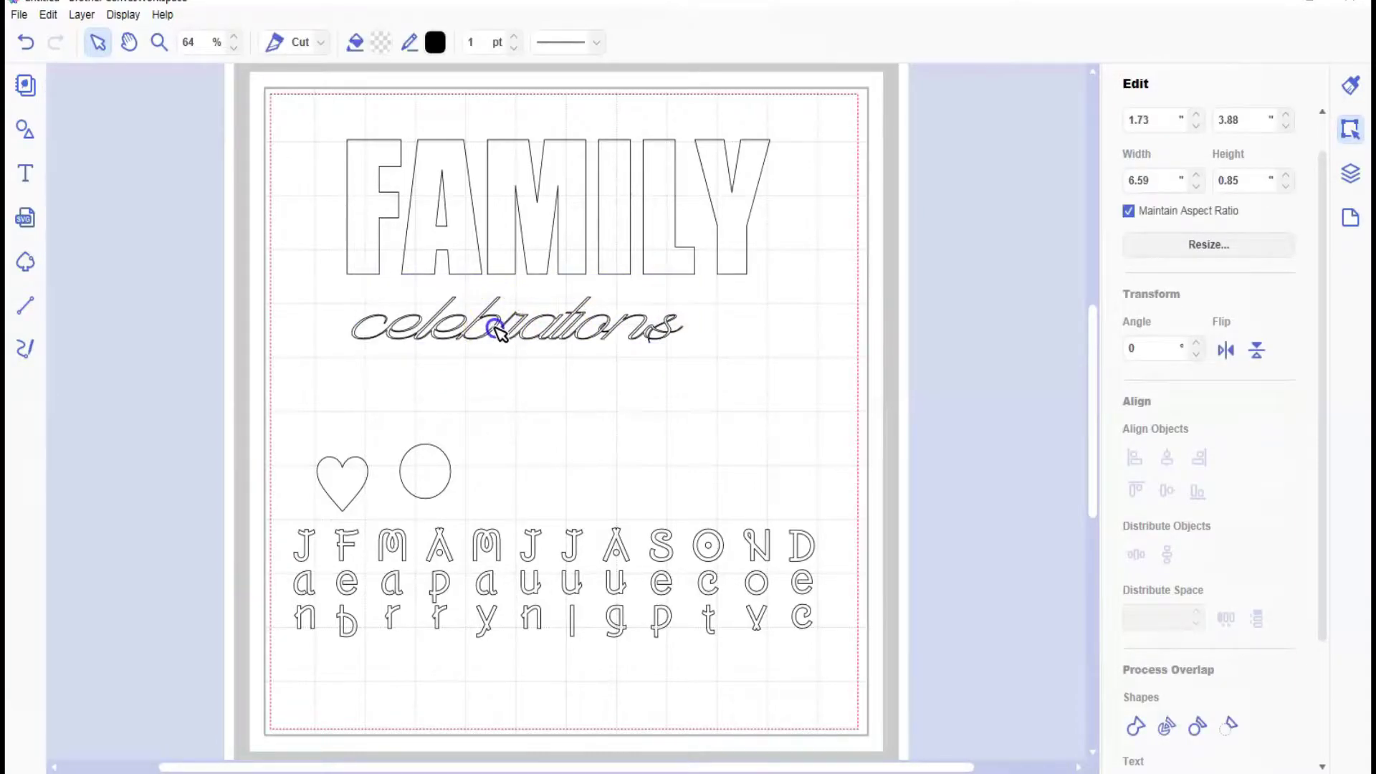
click(558, 336)
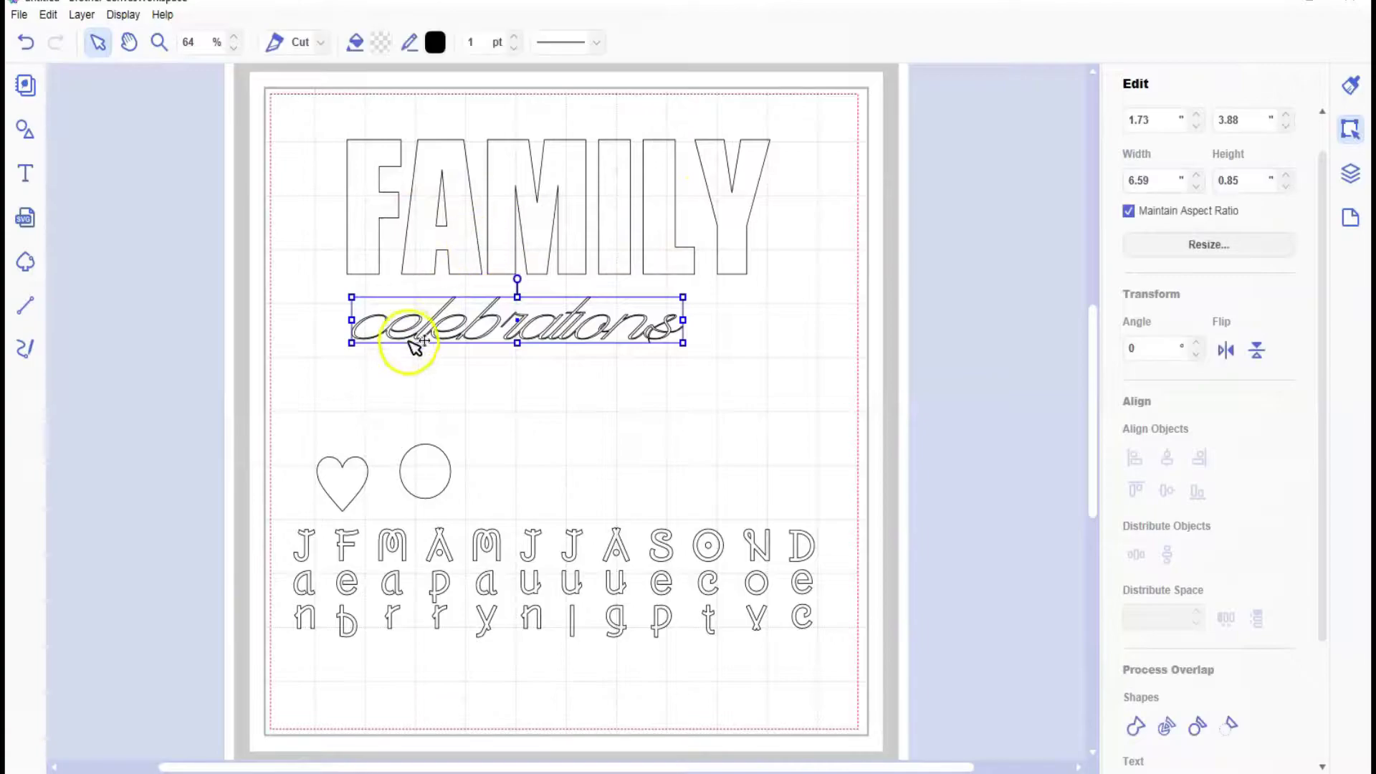
- Create a 0.16" outward offset line with round corners around only the outer edge of "celebrations", leaving the original line as is
scroll(1205, 595, down, 1)
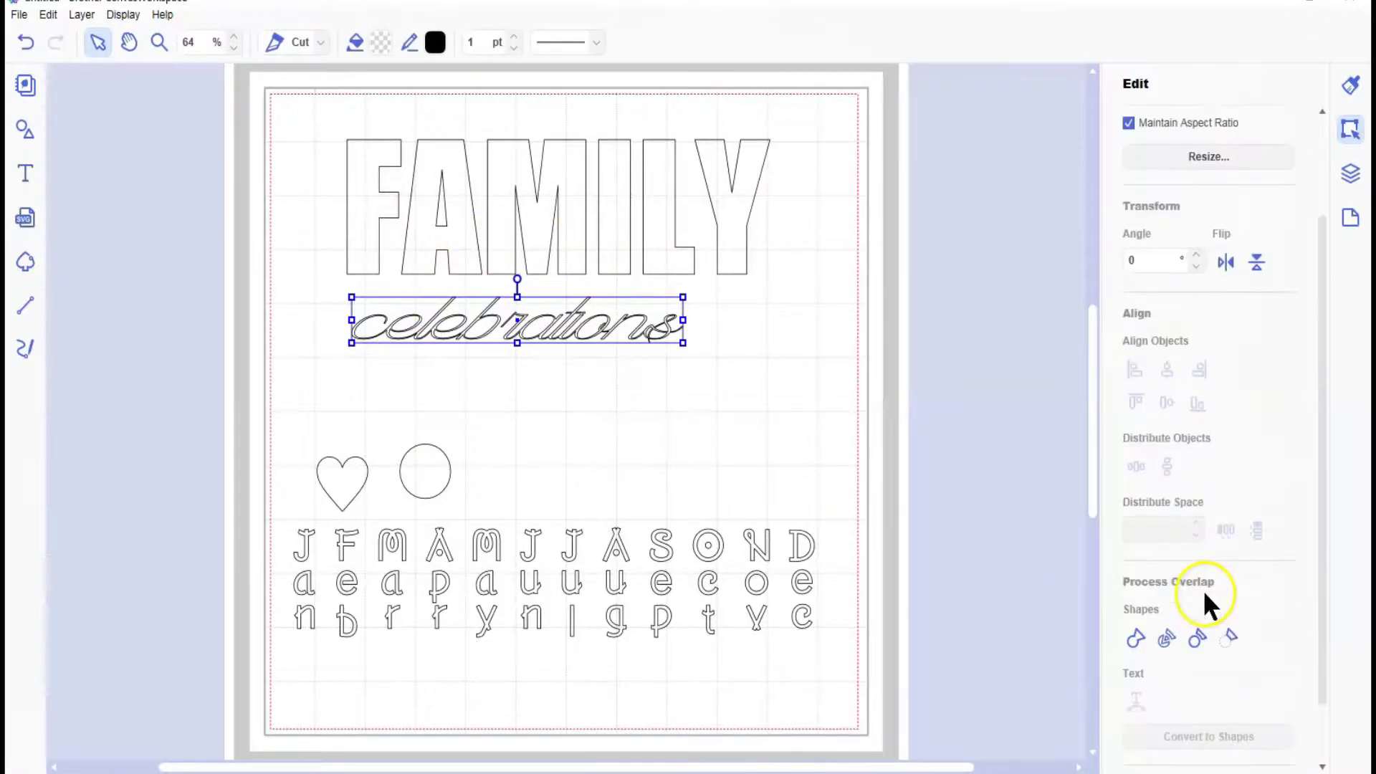
scroll(1219, 665, down, 1)
click(1204, 746)
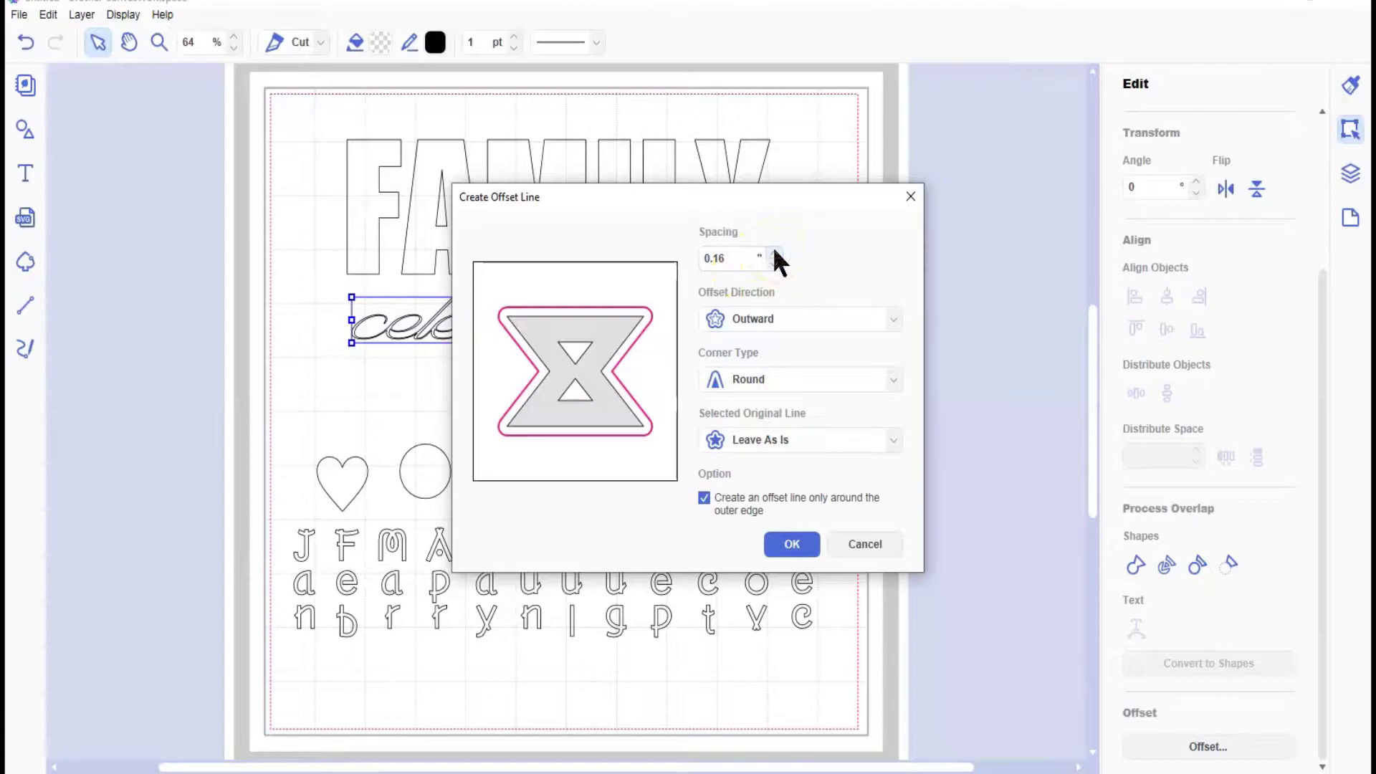
click(794, 545)
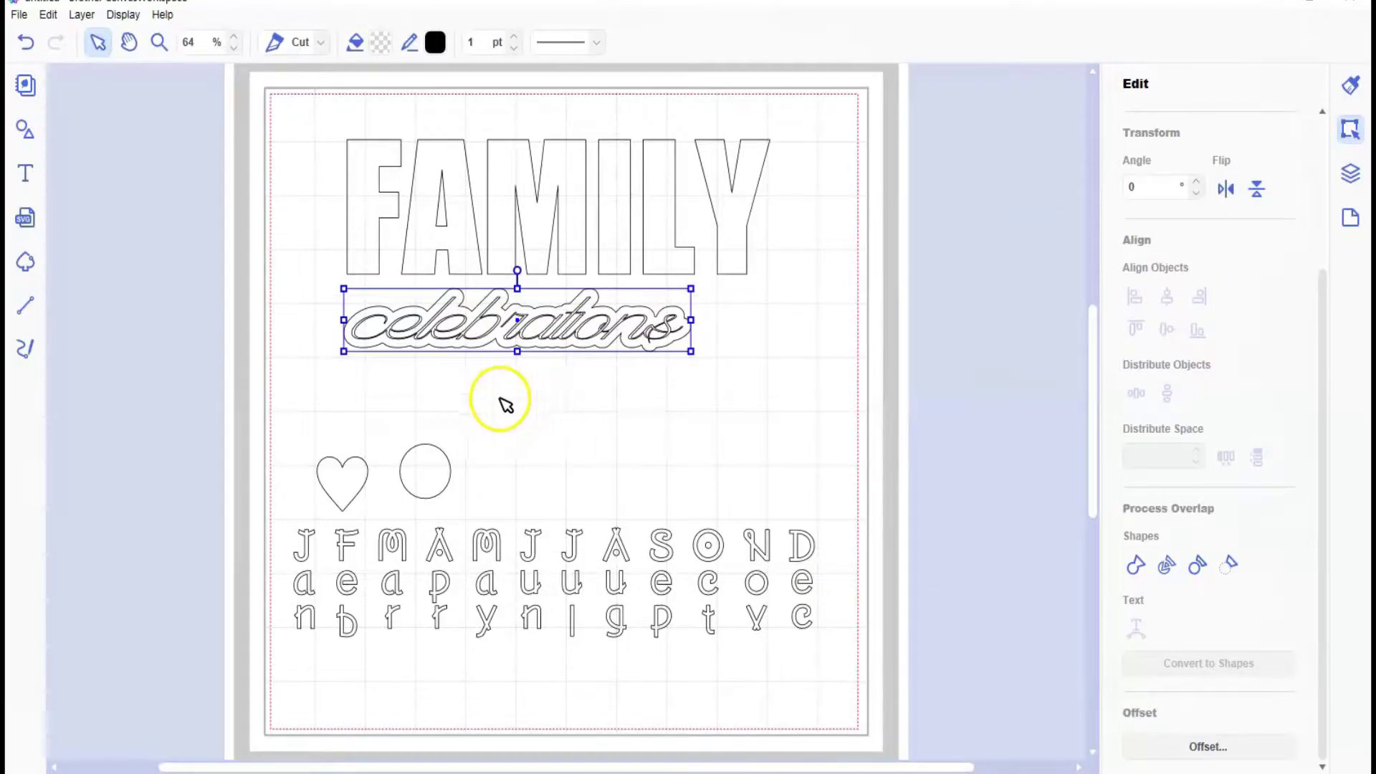
- Move the offset outline onto FAMILY and align the two by their horizontal and vertical centers
click(543, 350)
drag(544, 350, 574, 233)
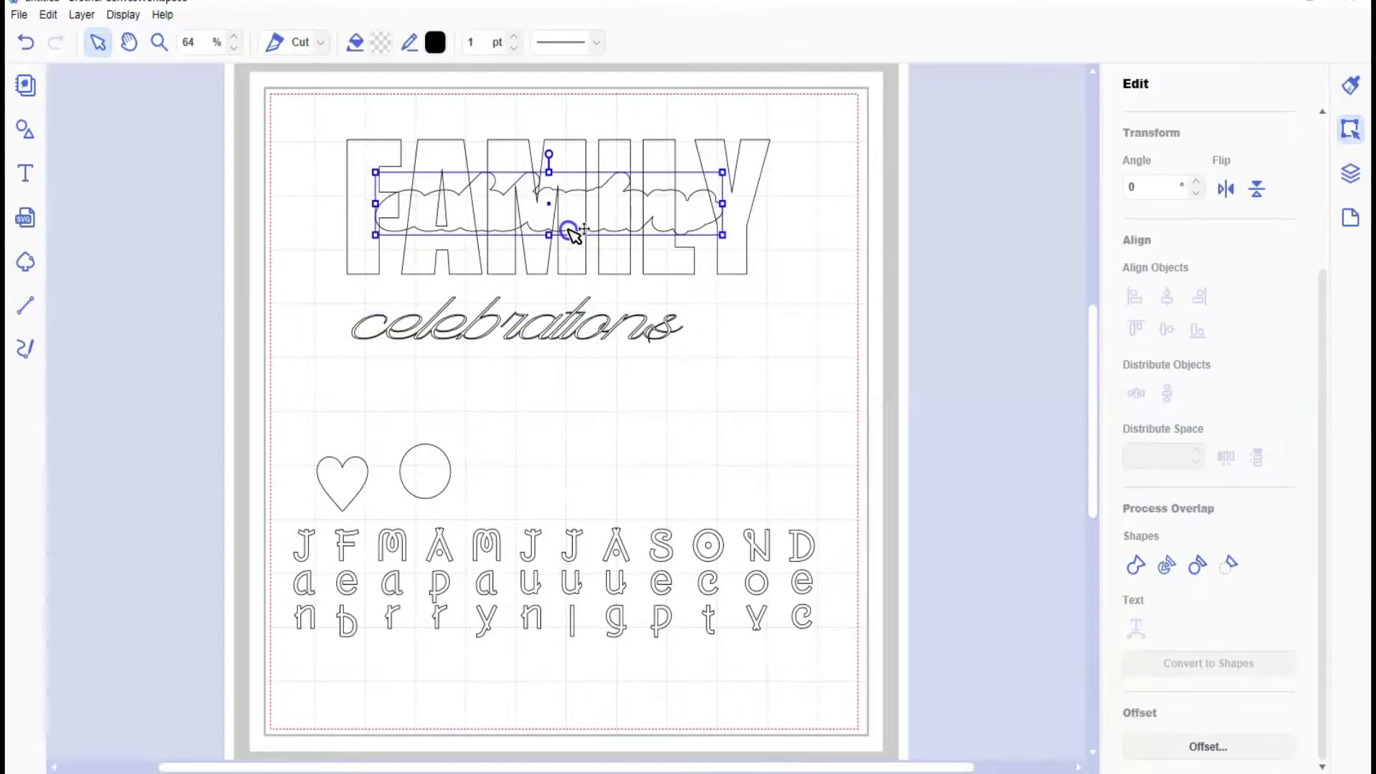
click(347, 100)
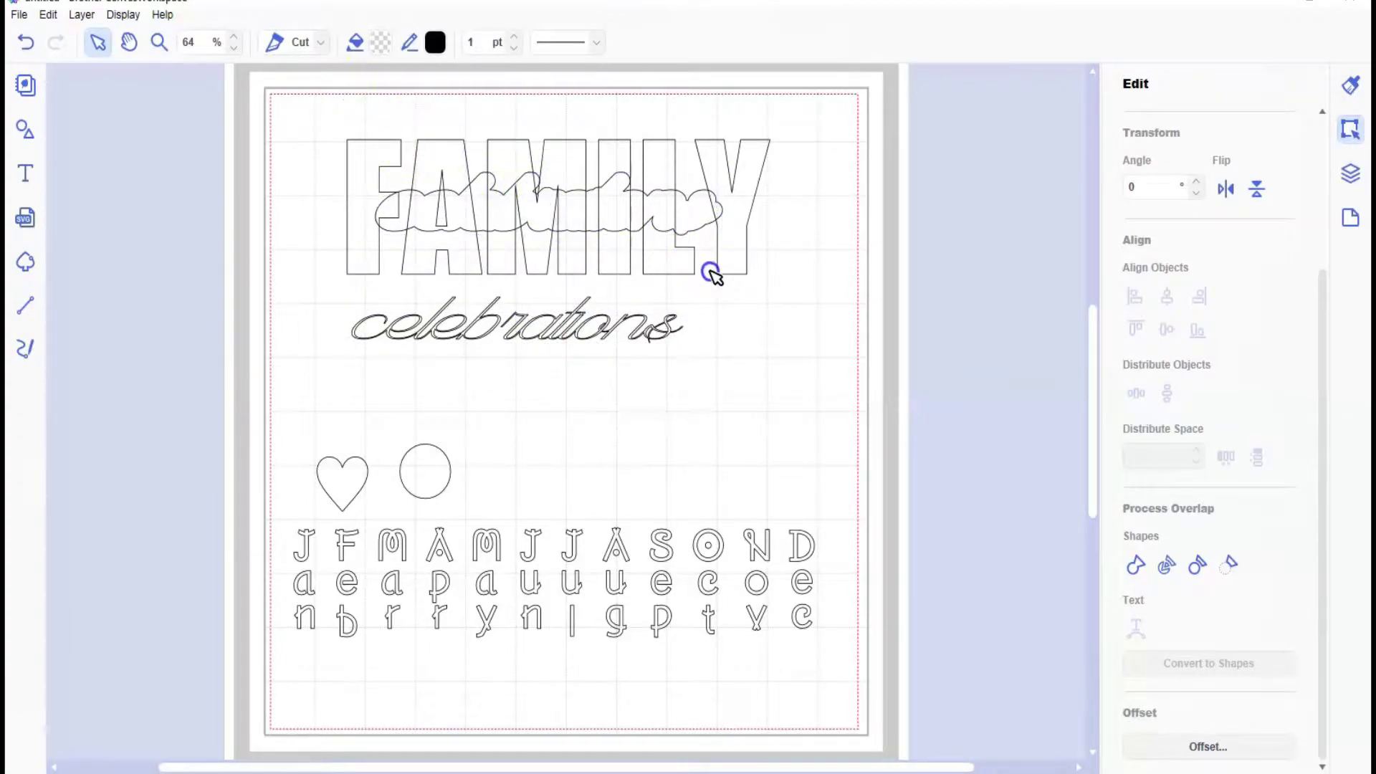
click(740, 276)
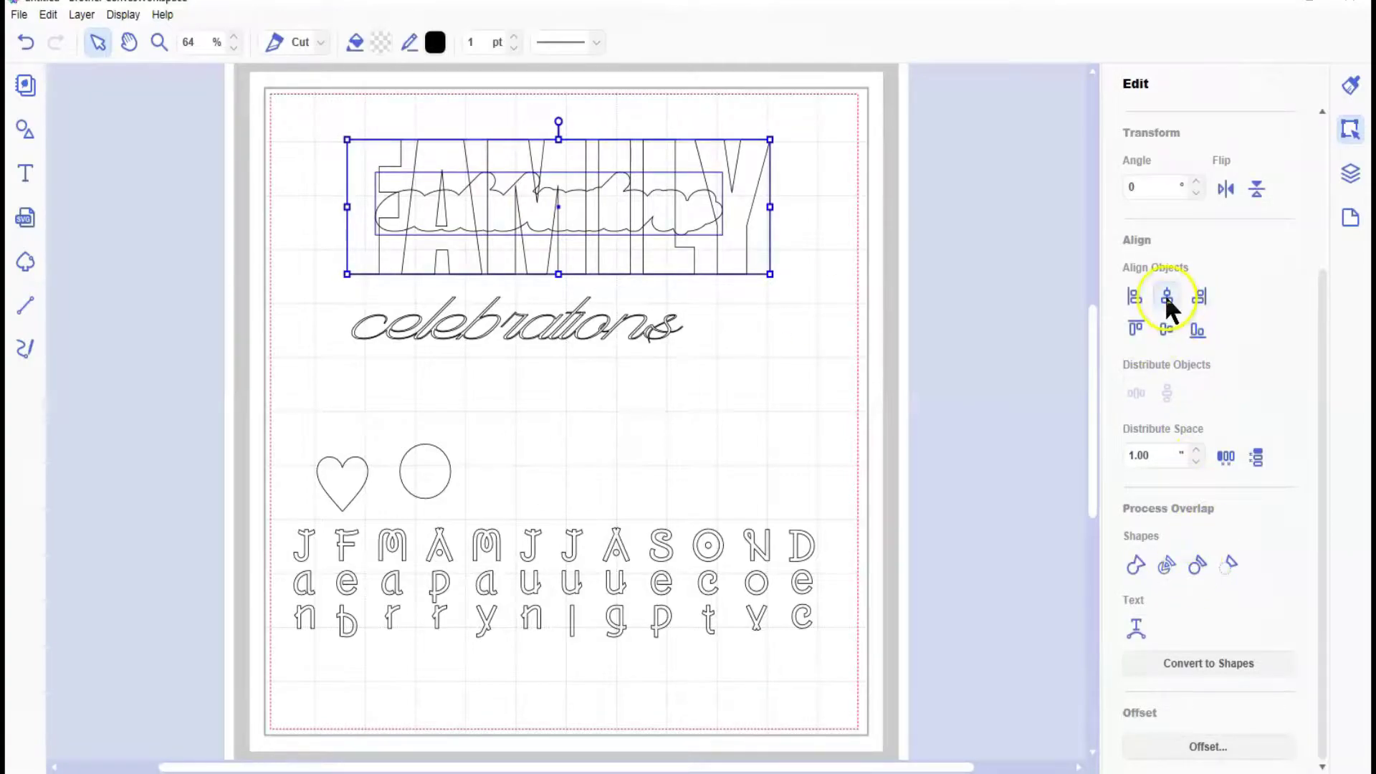
click(1164, 328)
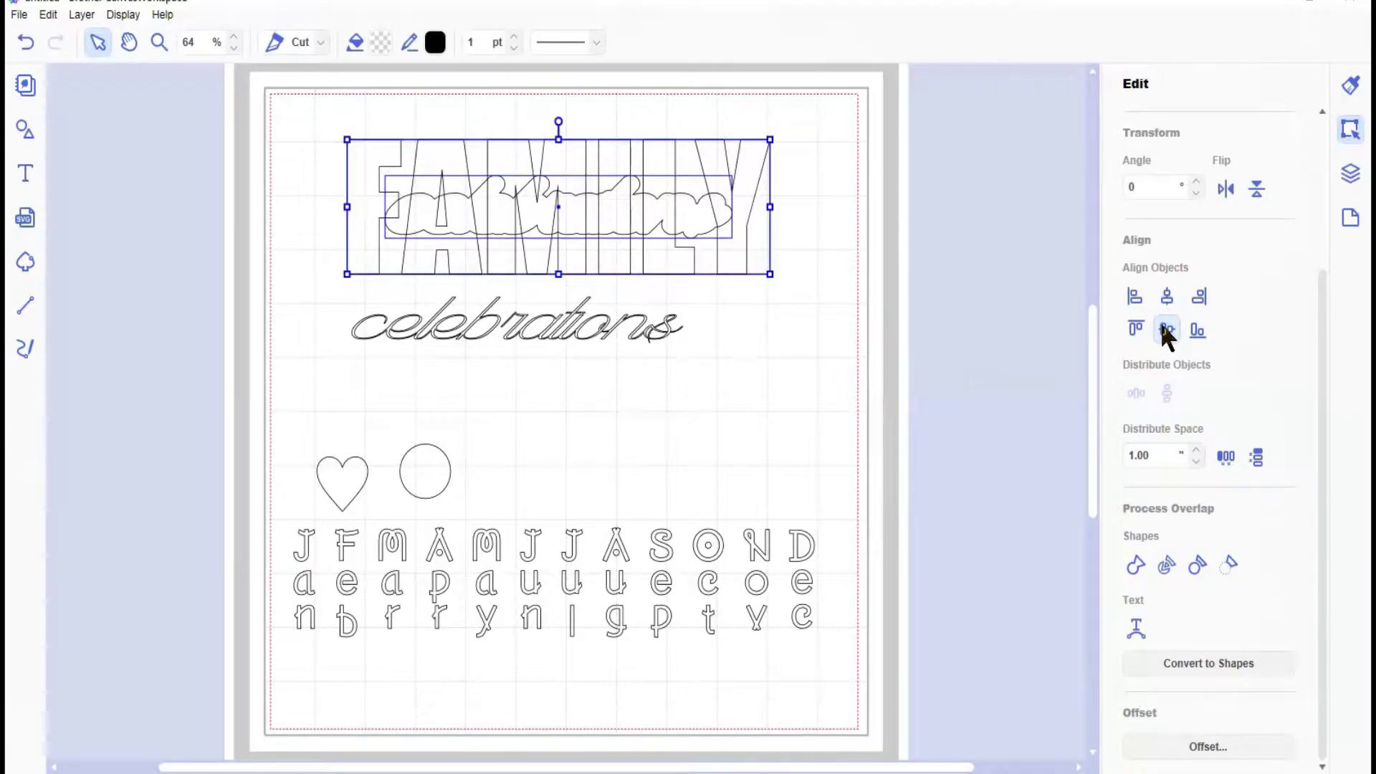
- Subtract the offset outline from FAMILY and place the "celebrations" script inside the resulting gap
click(1228, 563)
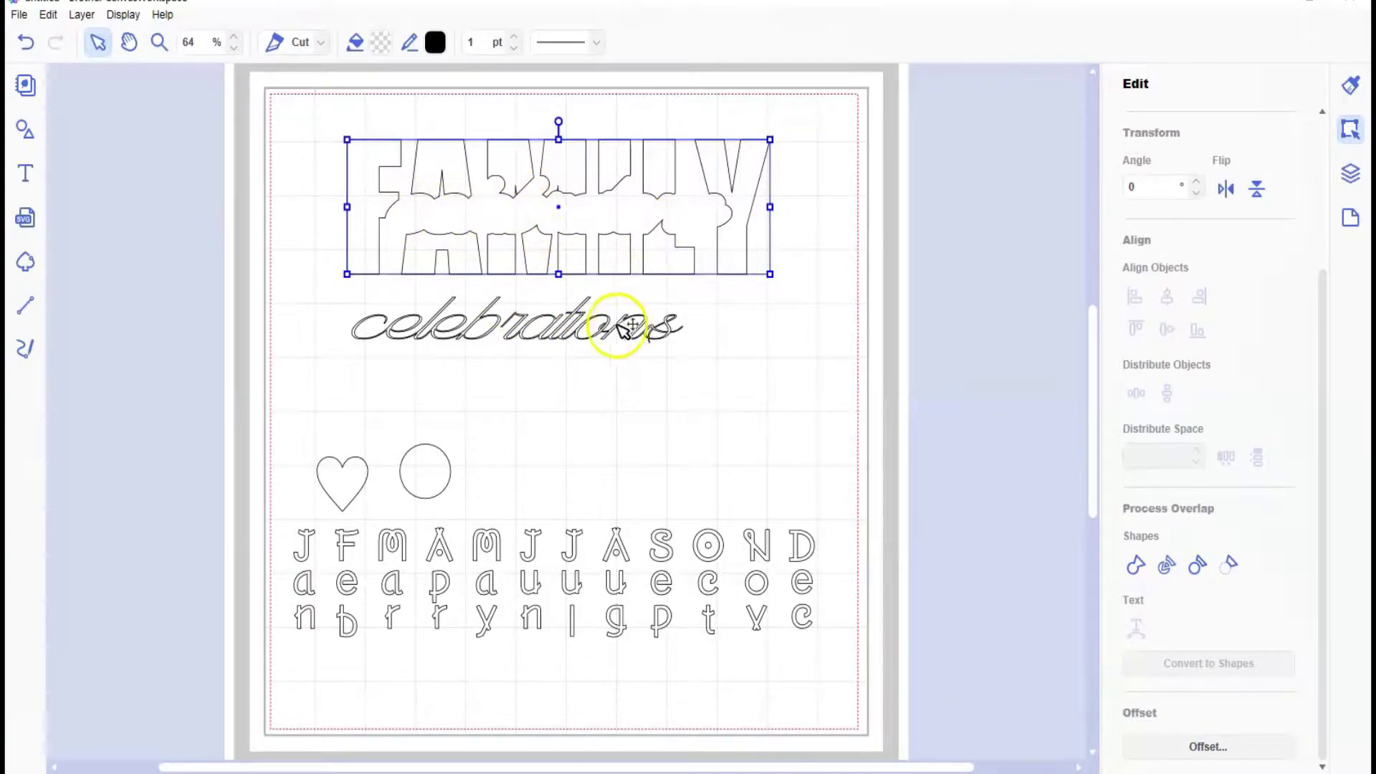
click(550, 336)
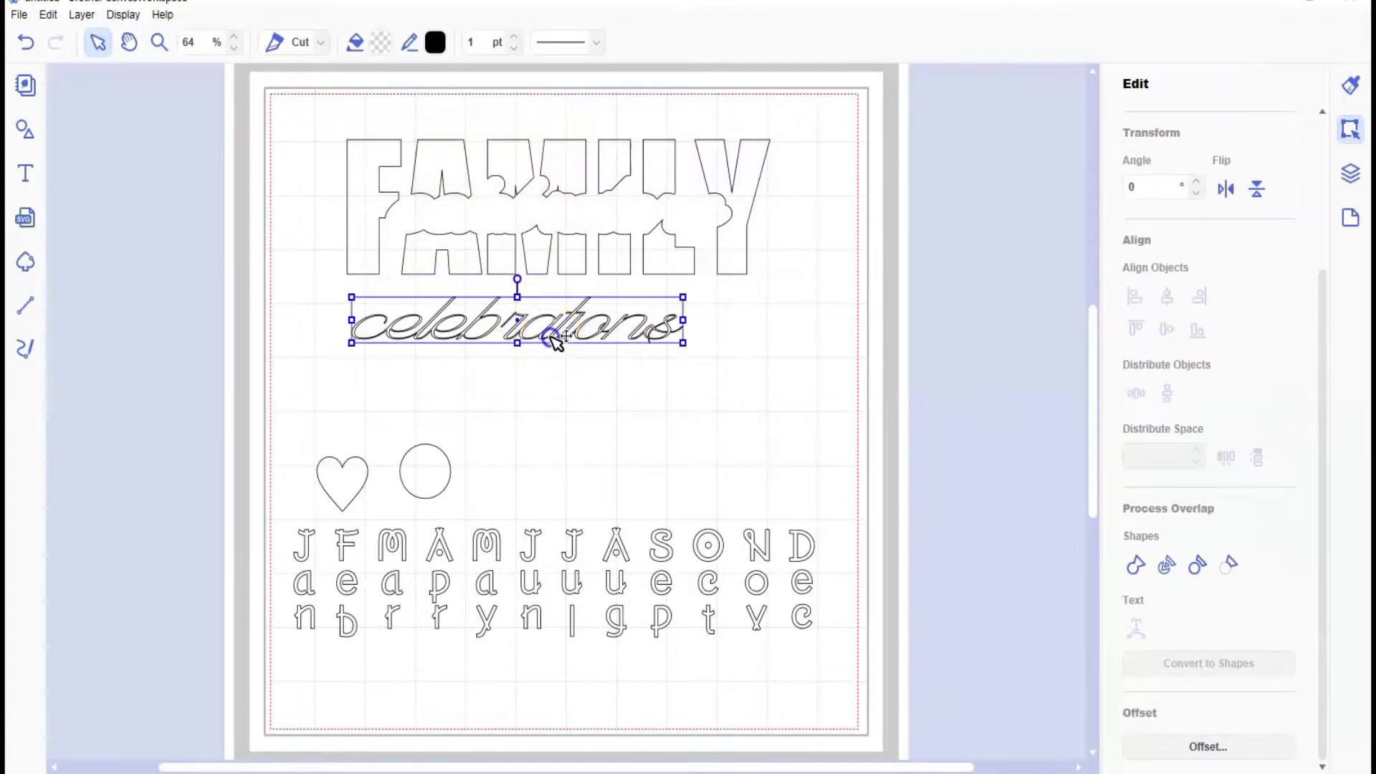
drag(604, 213, 597, 228)
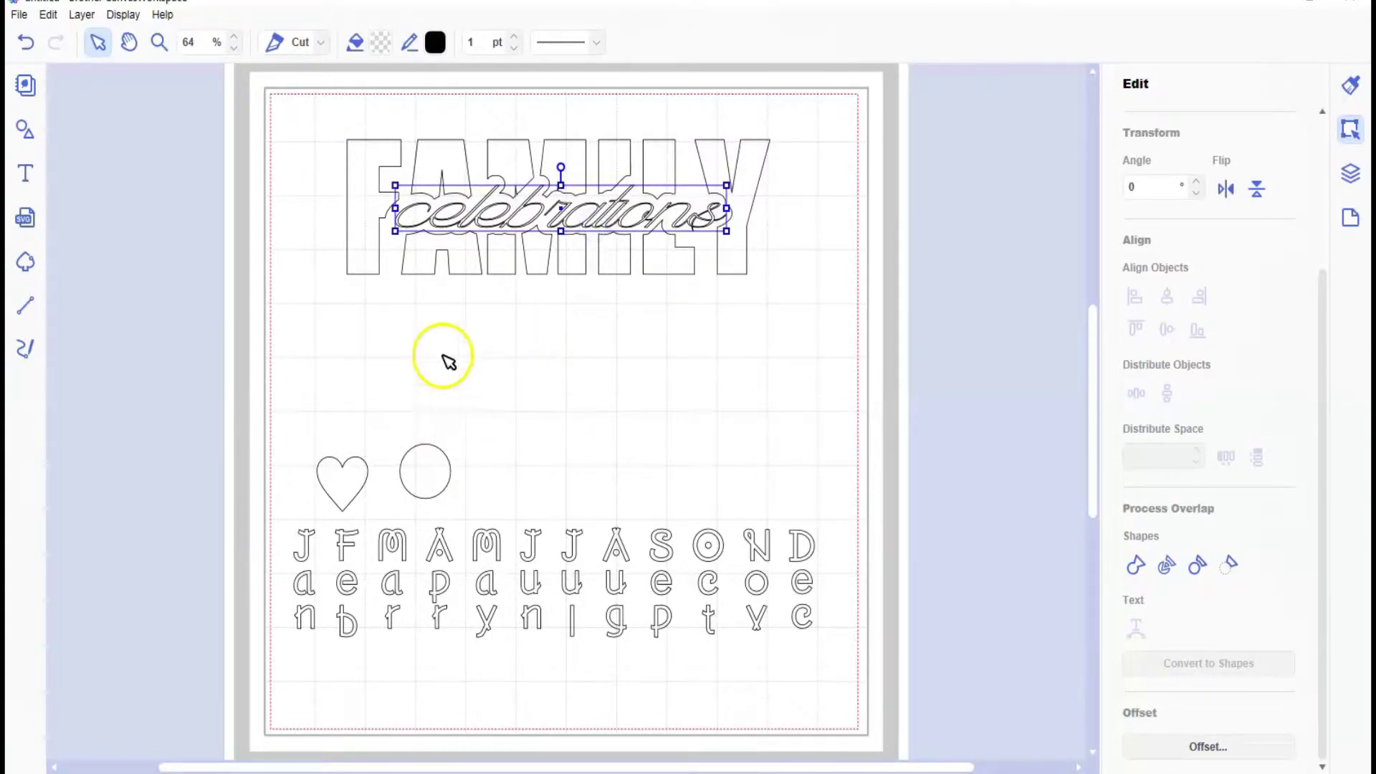
- Fill the cut-out FAMILY letters with solid black
shift+click(367, 259)
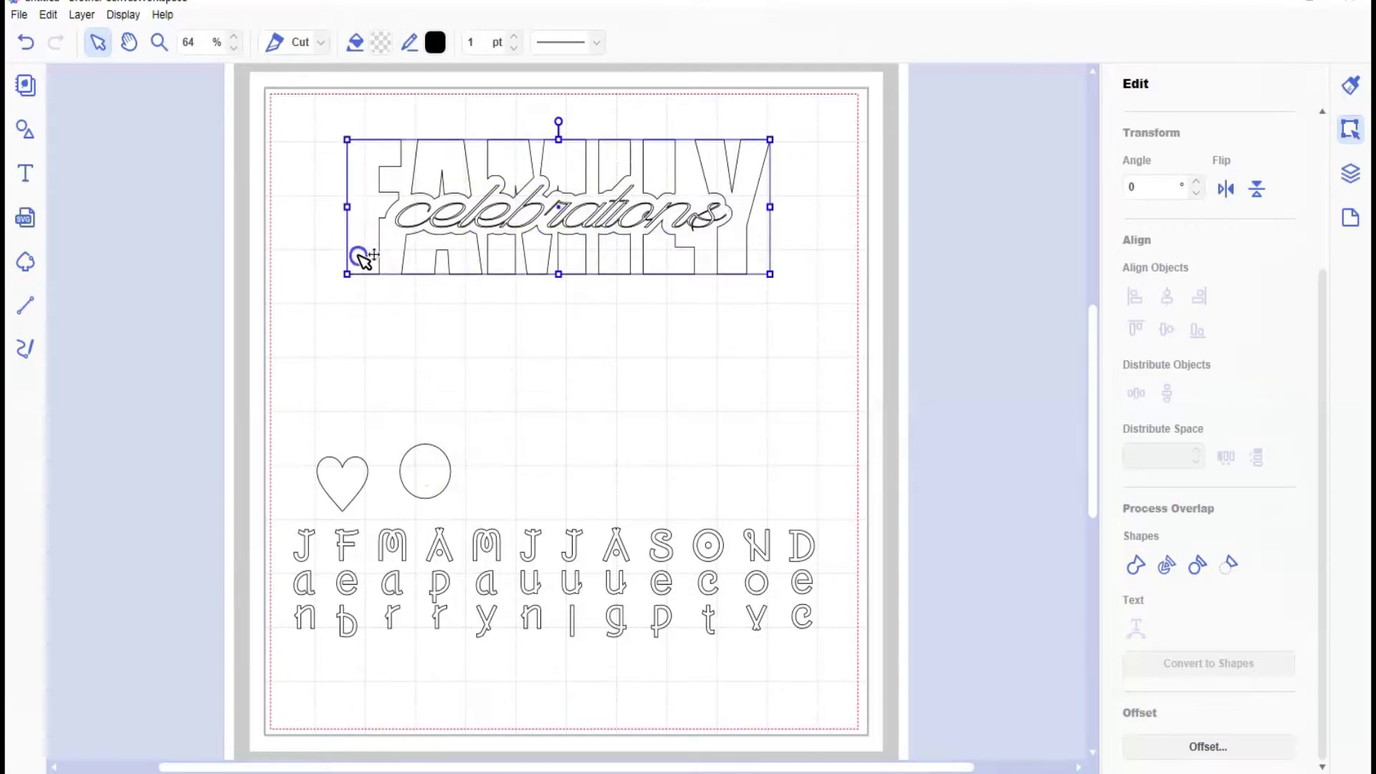
click(377, 42)
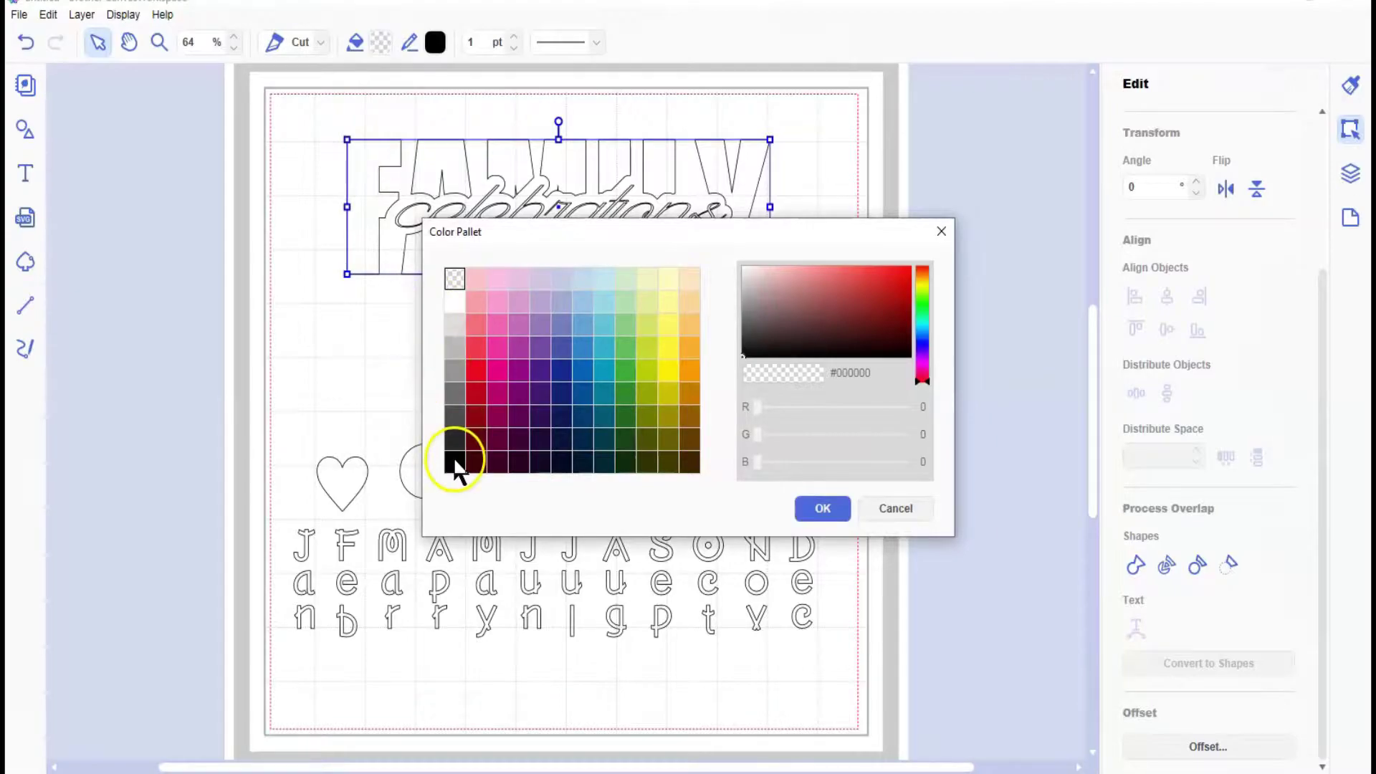
click(454, 461)
click(822, 510)
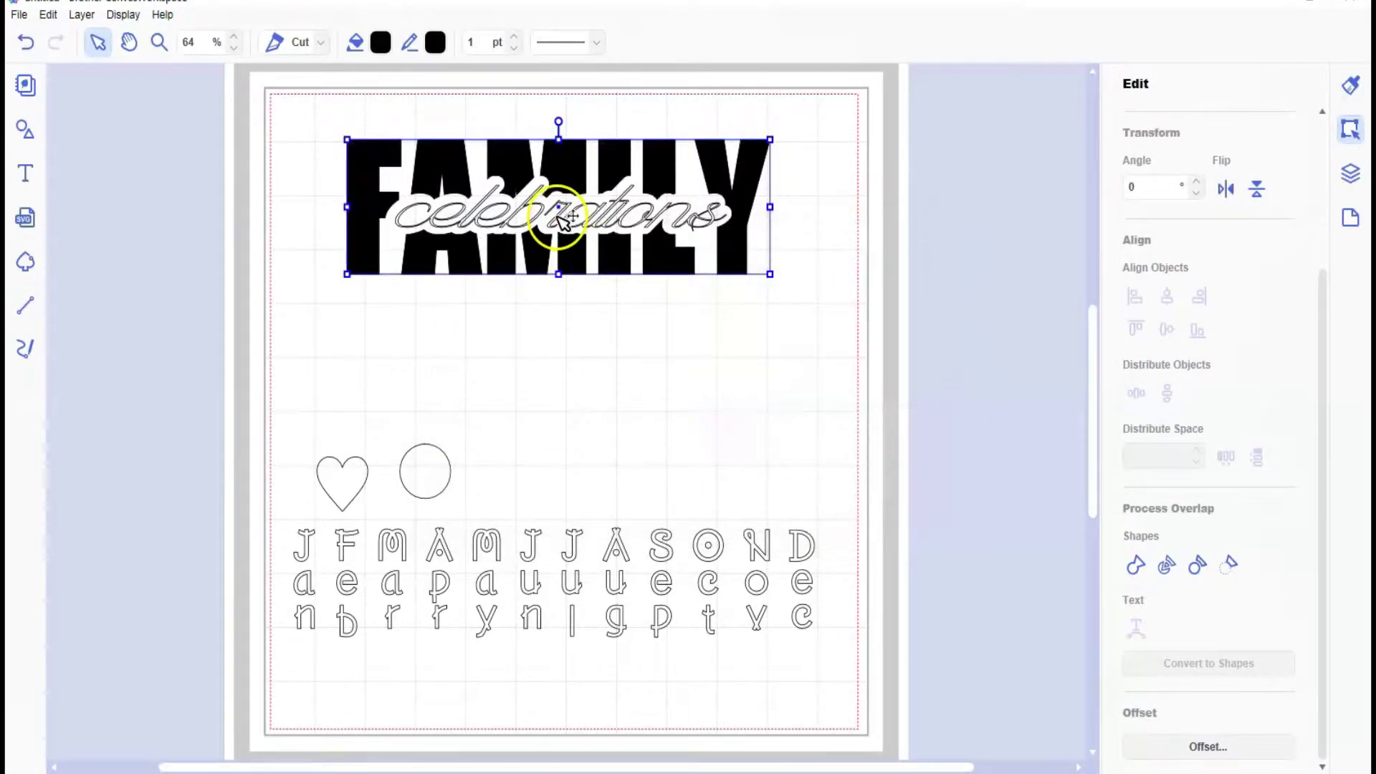
- Fill the "celebrations" script with dark red
click(527, 213)
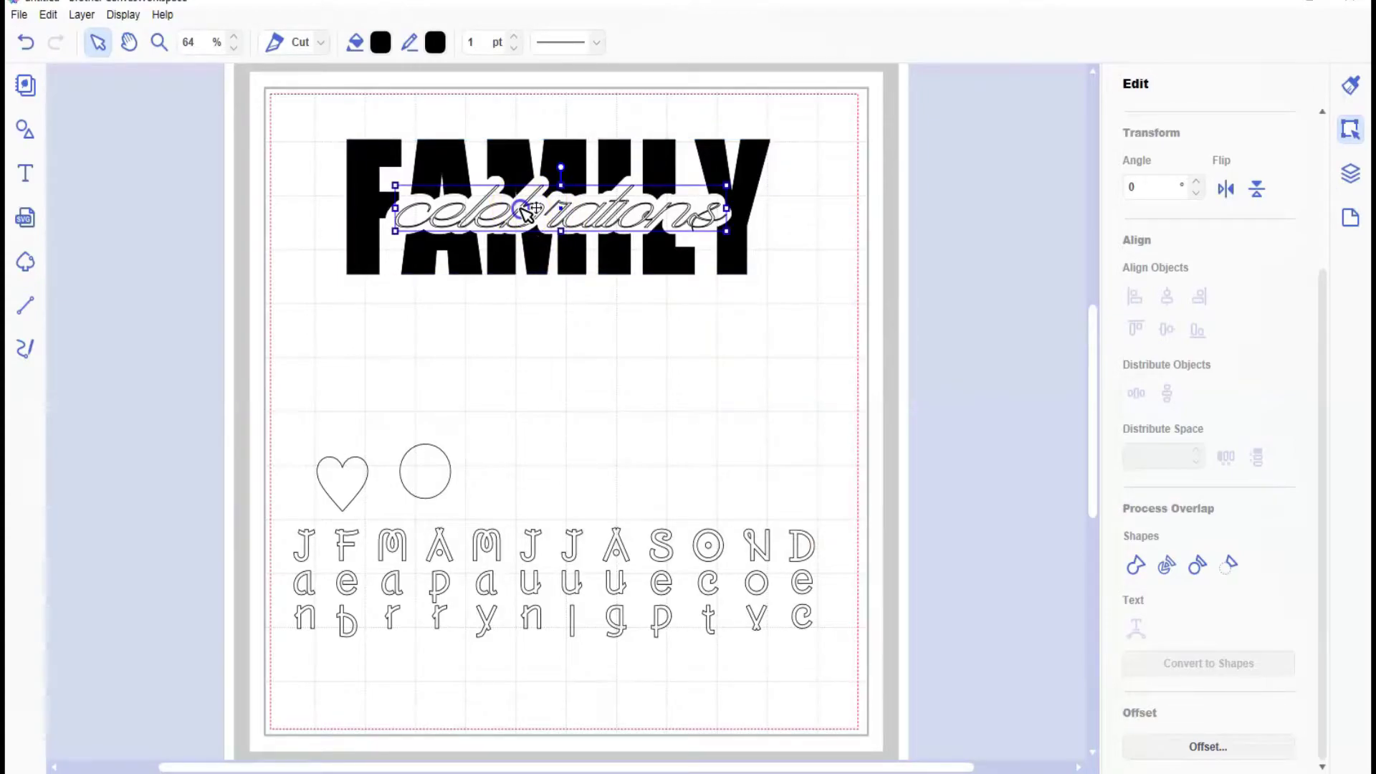
click(381, 41)
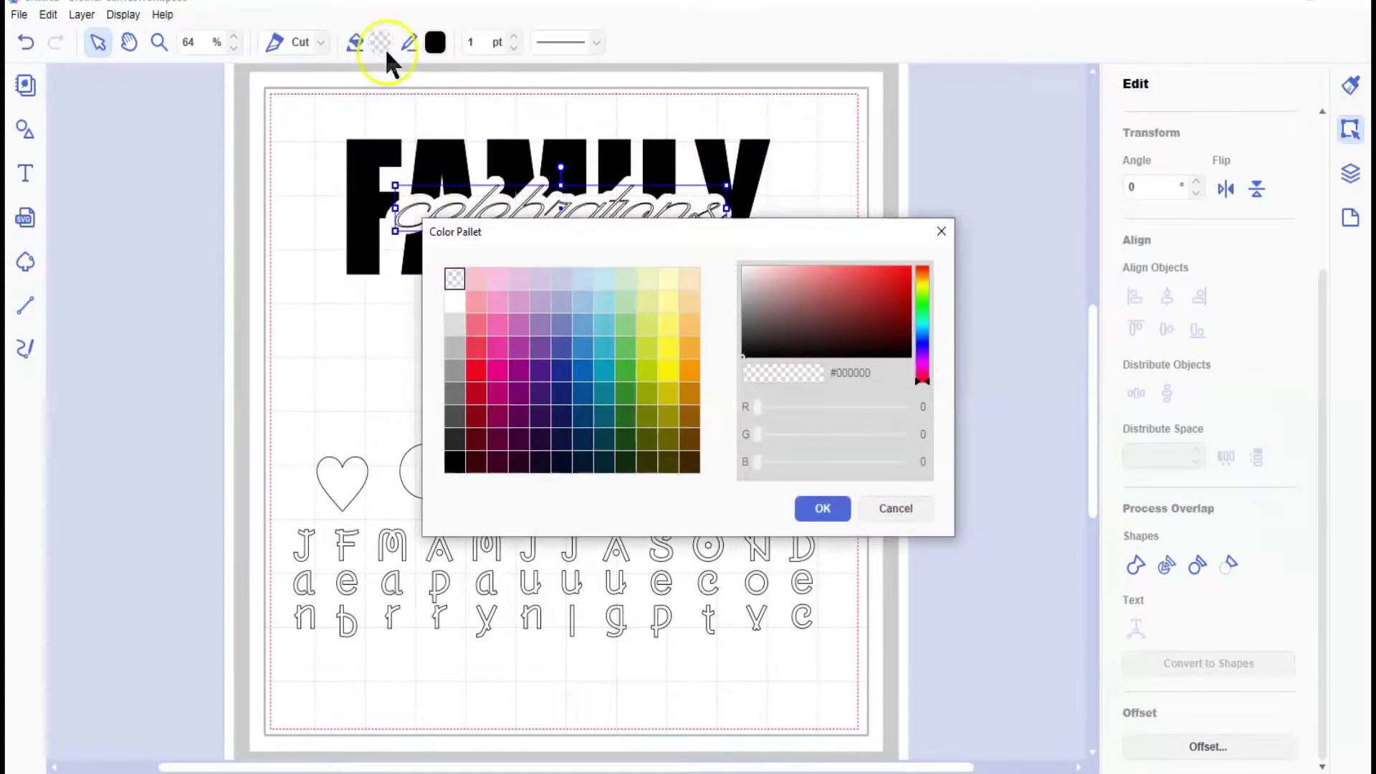
click(483, 426)
click(823, 508)
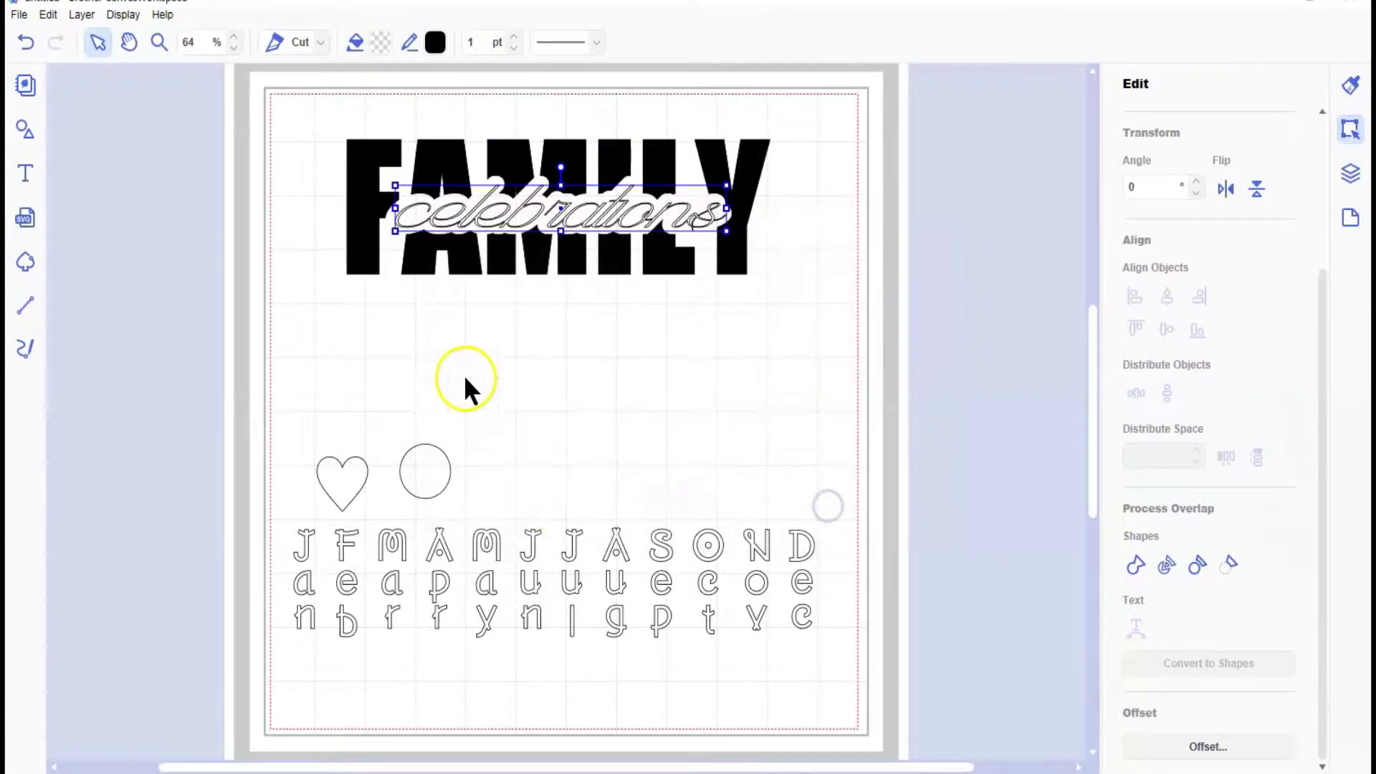
click(500, 366)
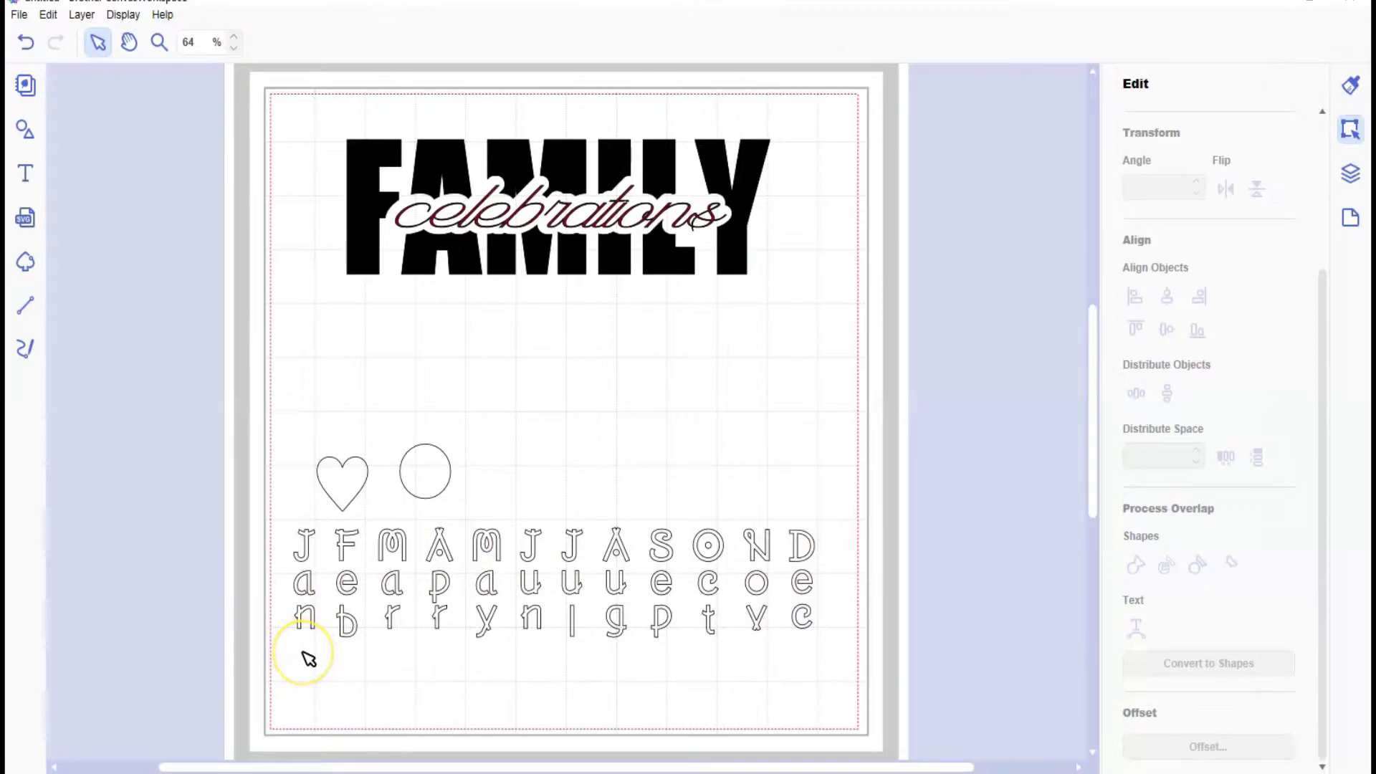
- Move the circle and heart up into the empty area between the title and the month columns, with the heart beside the circle
click(427, 470)
drag(431, 480, 362, 381)
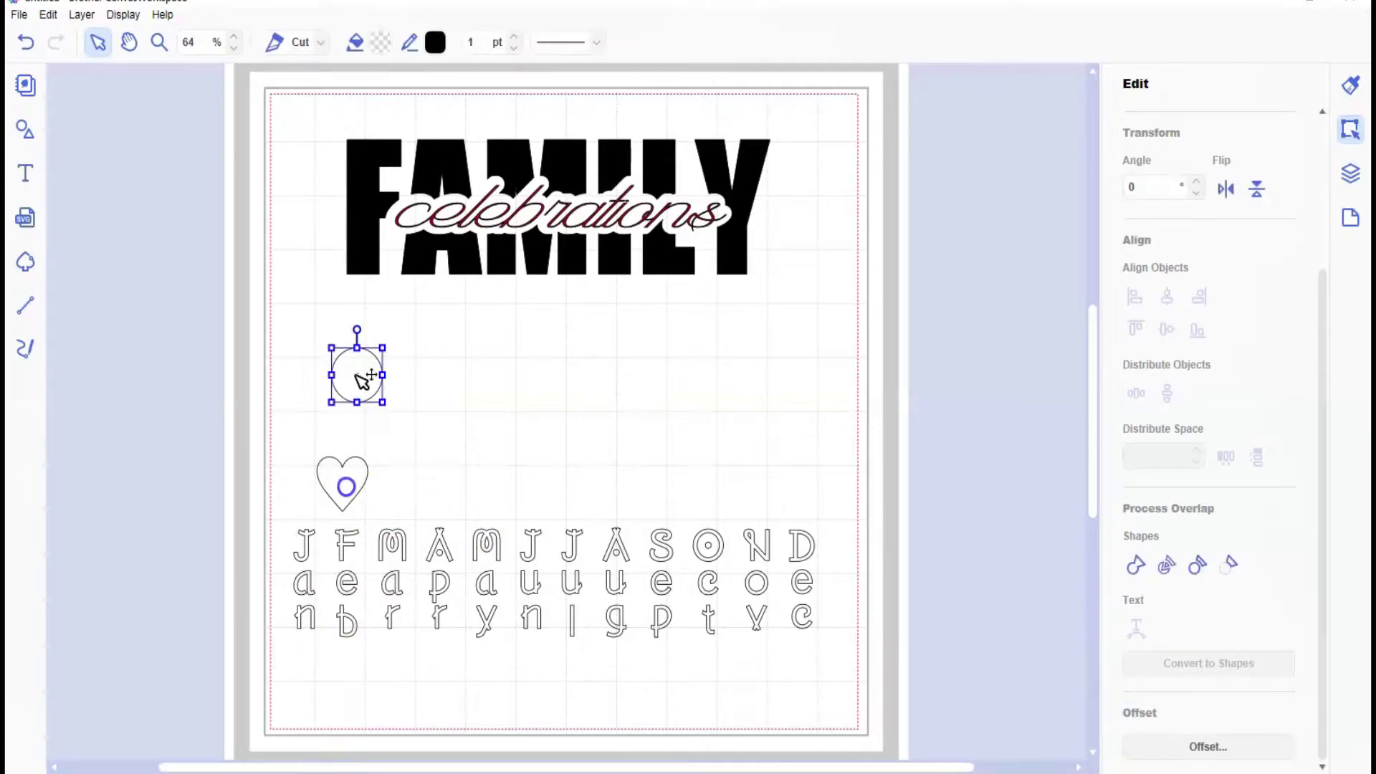
click(357, 483)
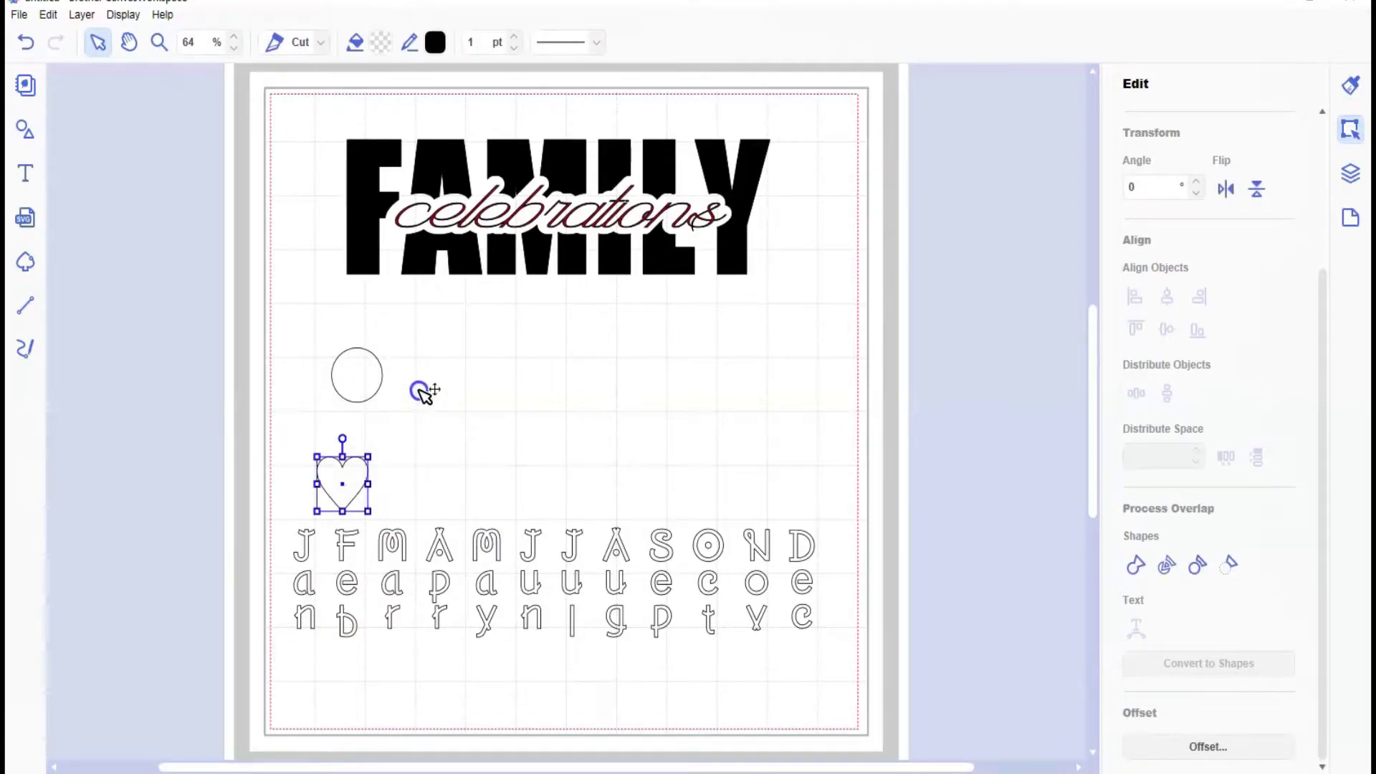
drag(351, 490, 425, 394)
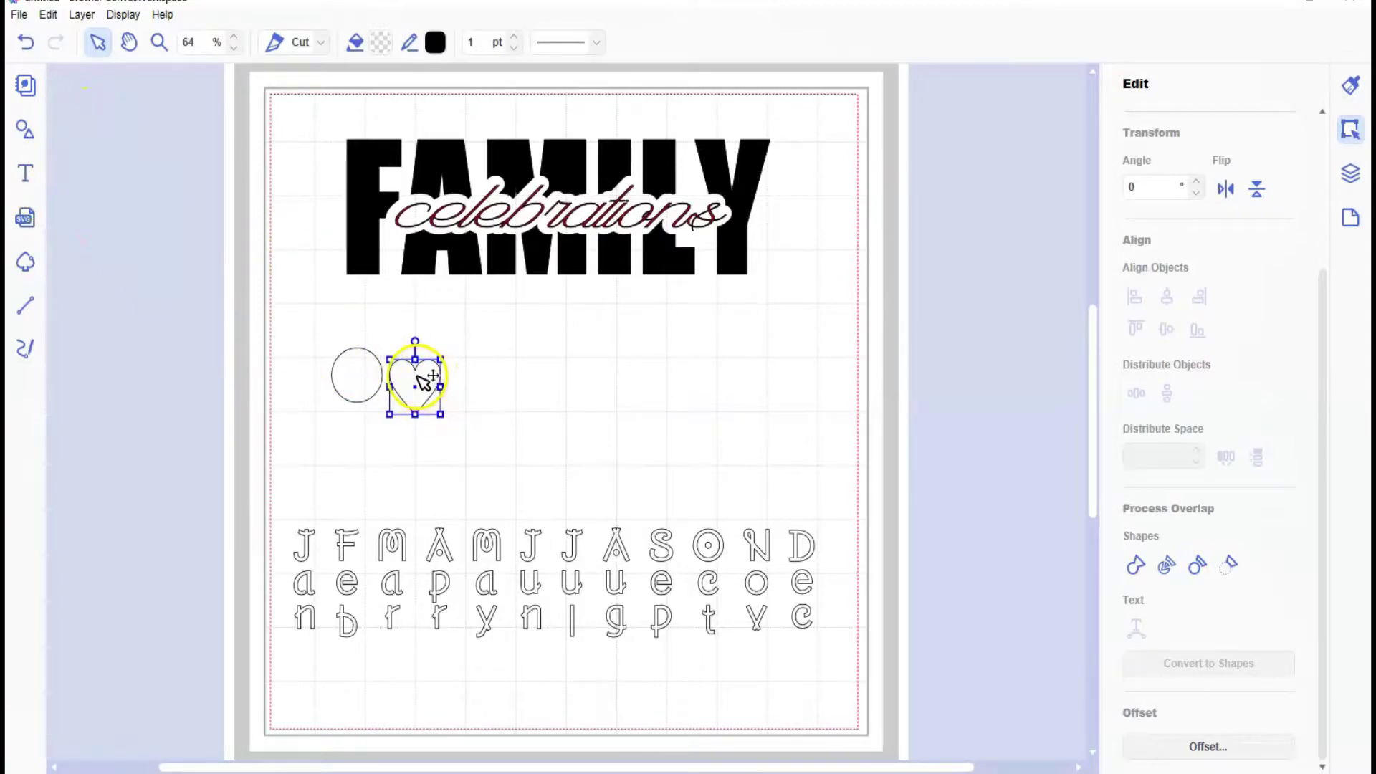
click(363, 372)
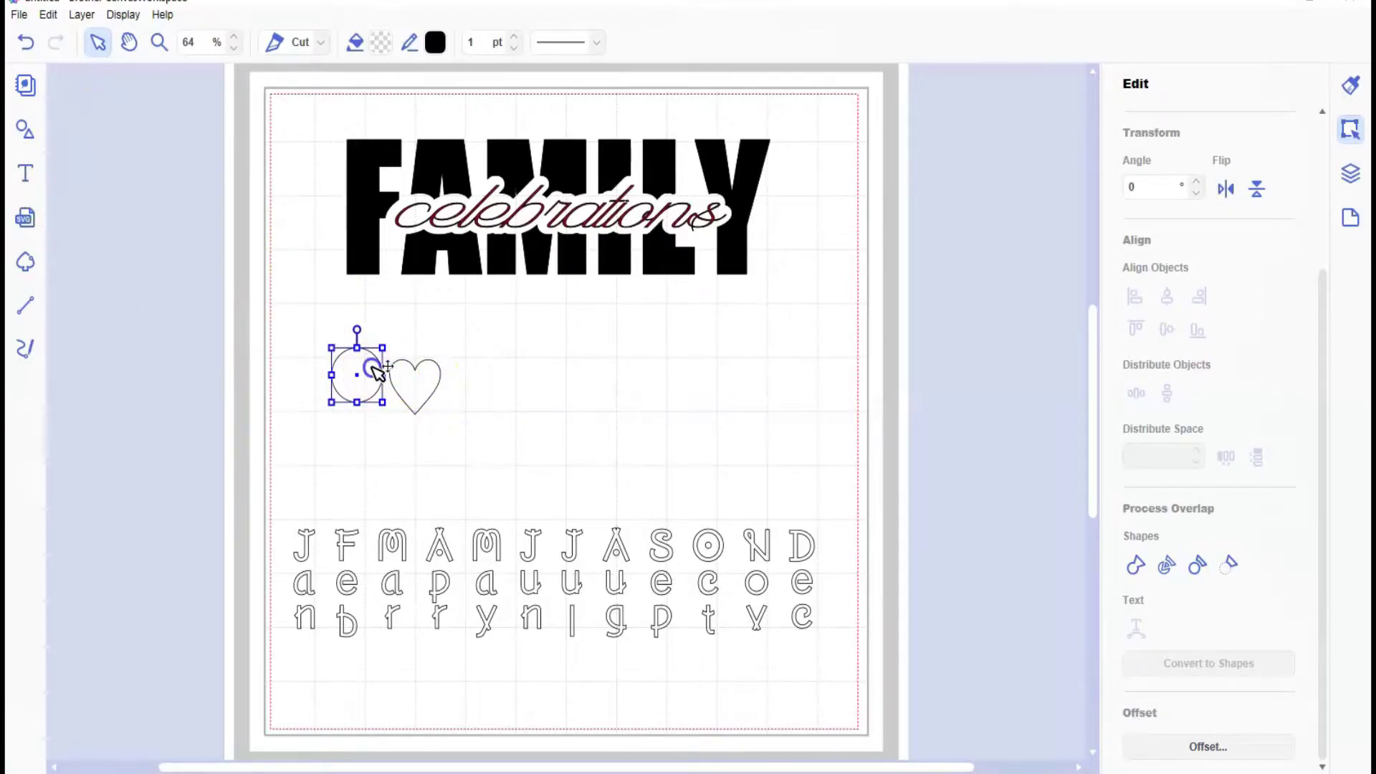
click(159, 43)
drag(306, 335, 486, 434)
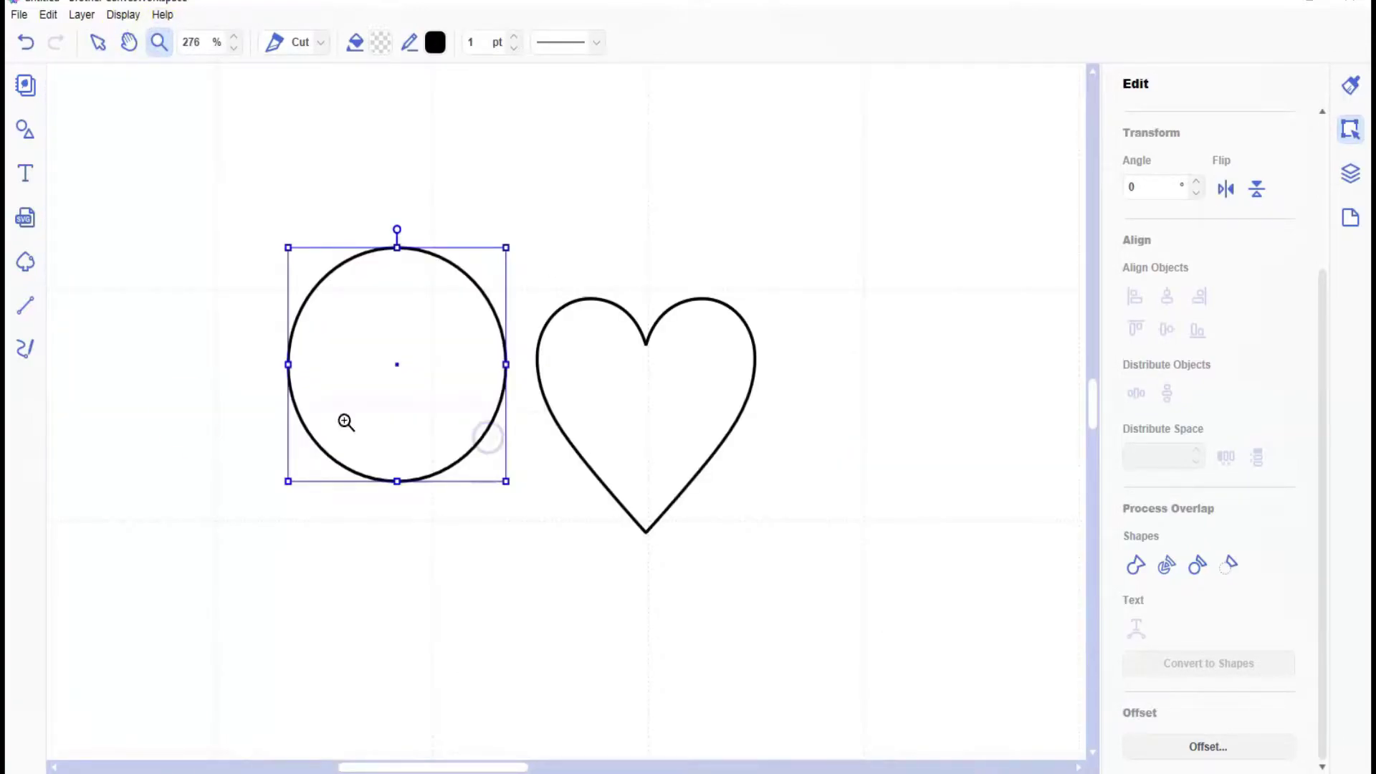
click(98, 44)
click(383, 305)
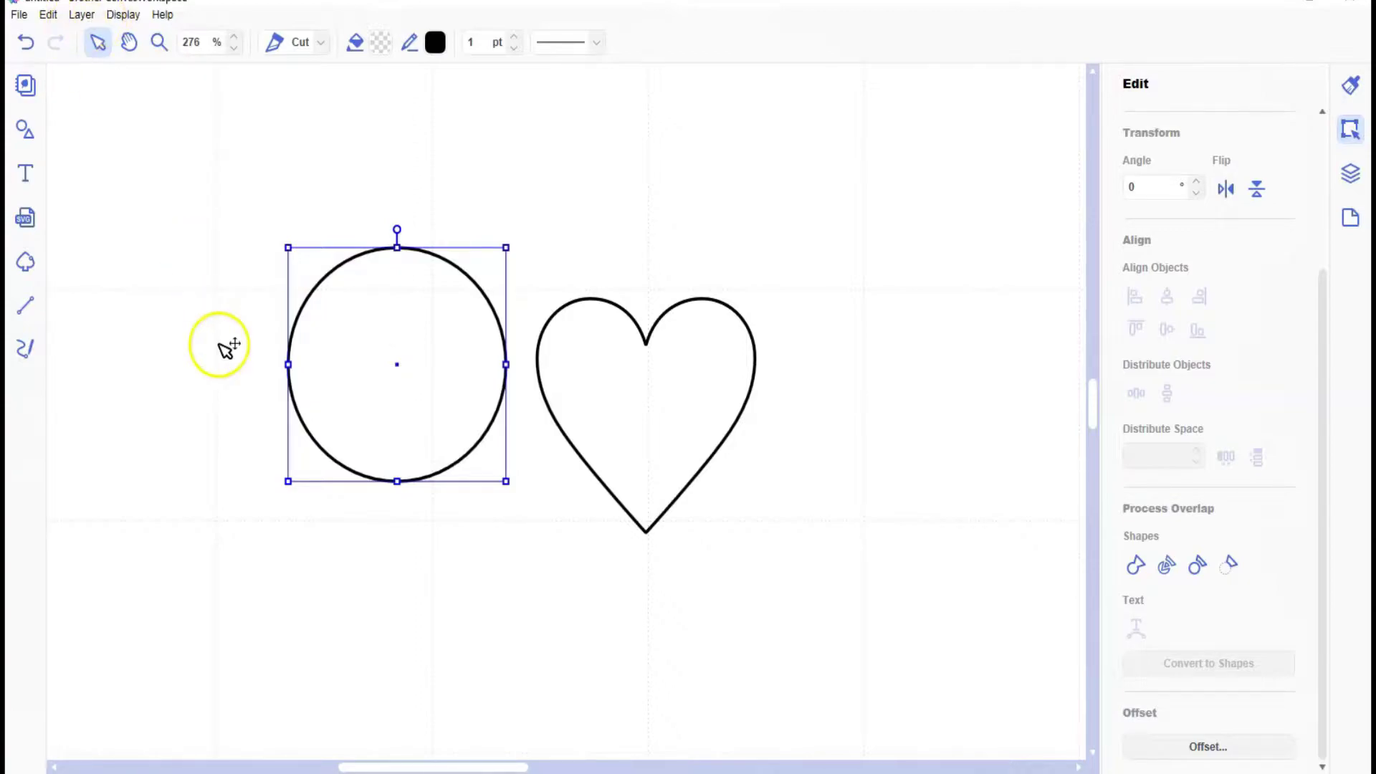
click(98, 41)
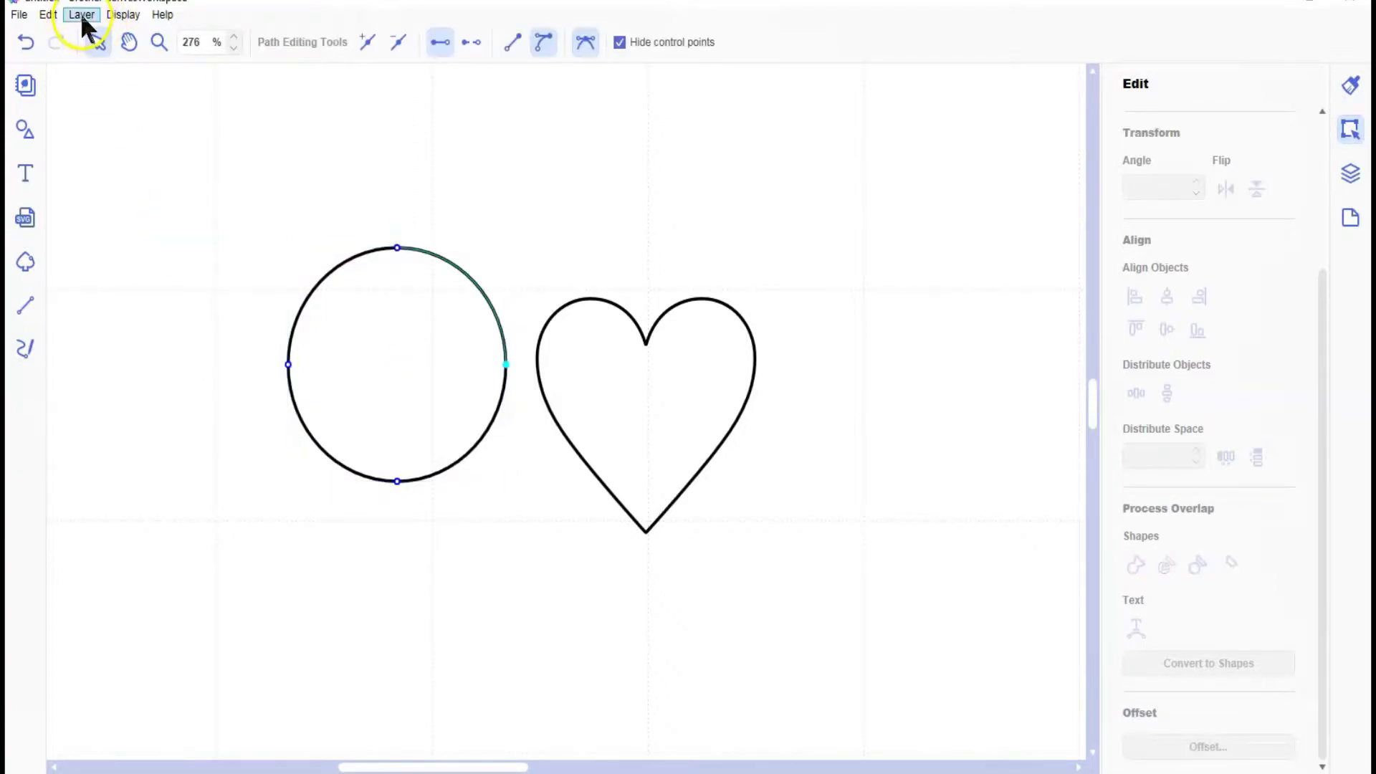
click(215, 180)
click(396, 390)
click(92, 4)
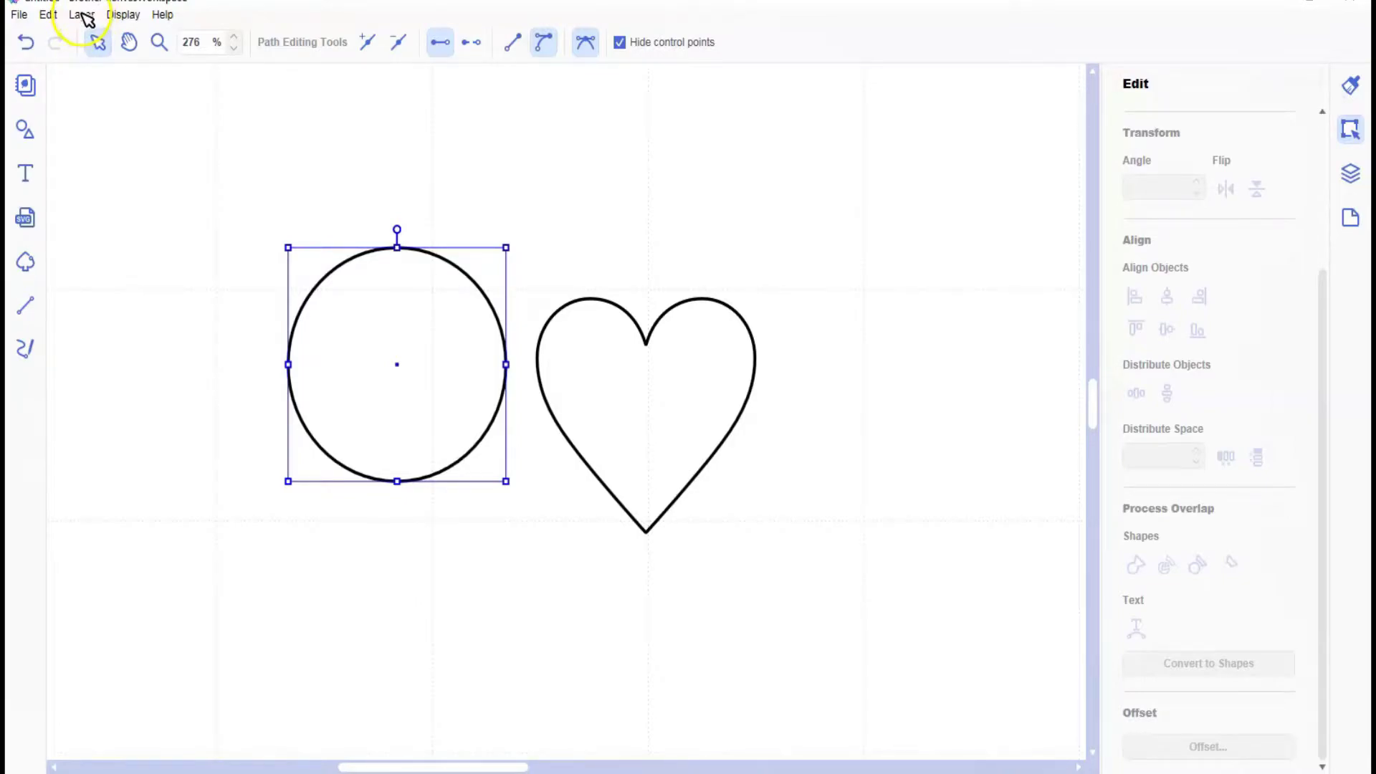
click(81, 14)
click(98, 40)
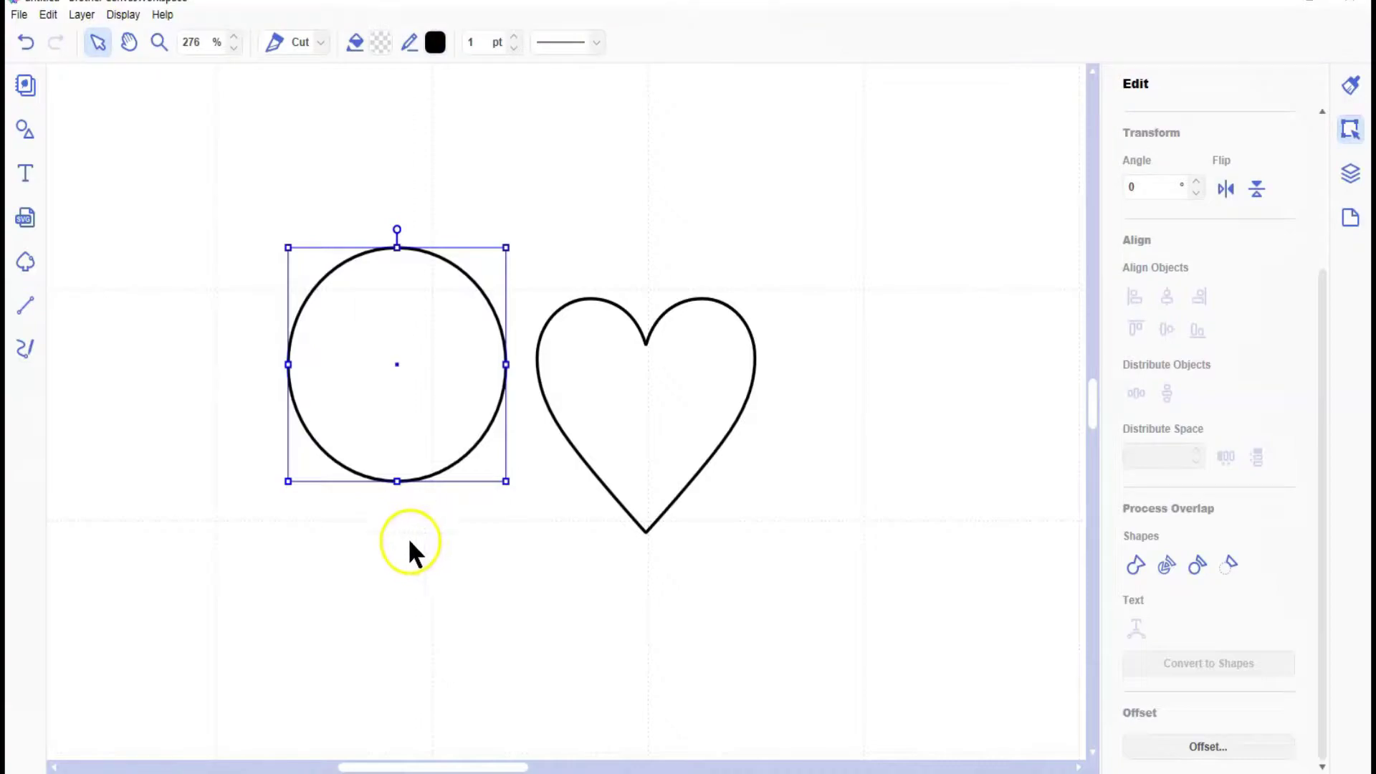
- Duplicate the circle, shrink the copy to a small hole, and place it centered just inside the large circle's upper edge
key(ctrl+d)
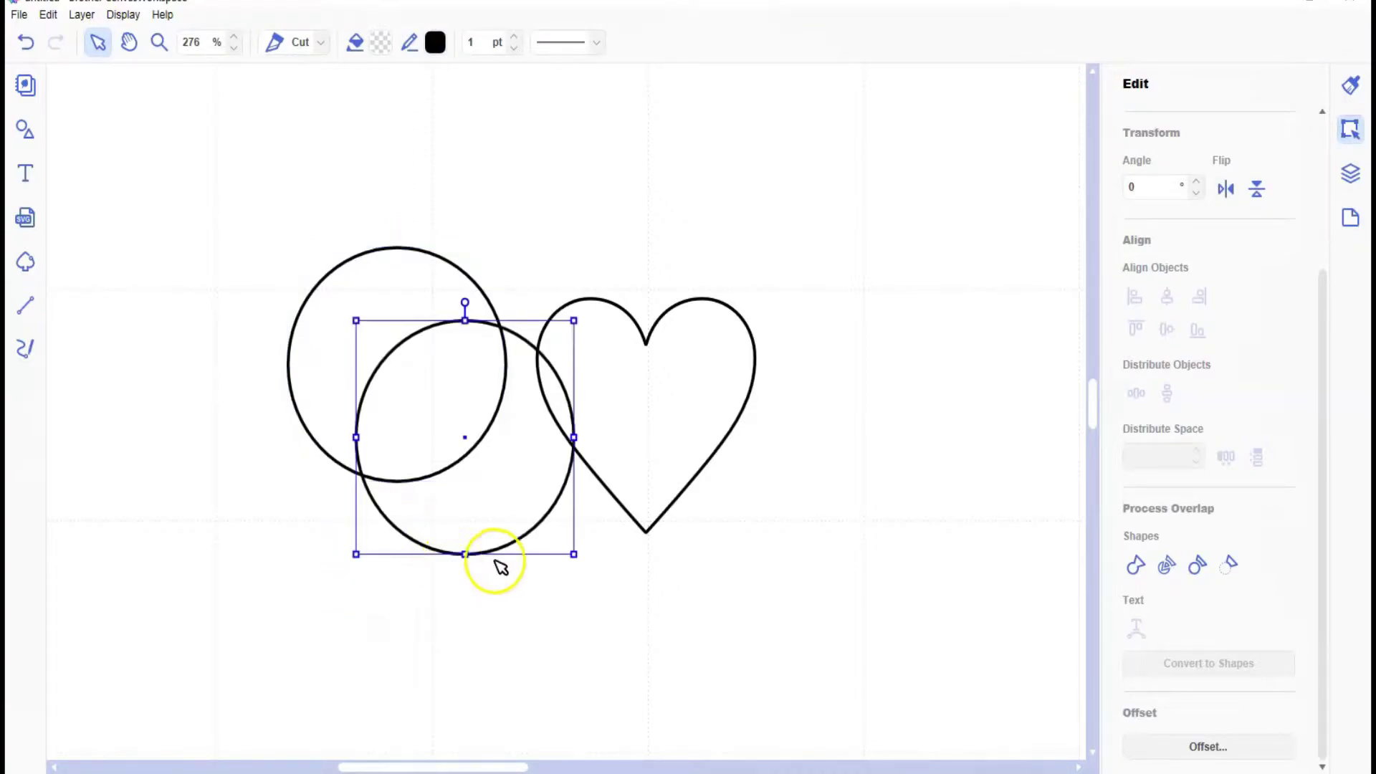
drag(574, 320, 401, 272)
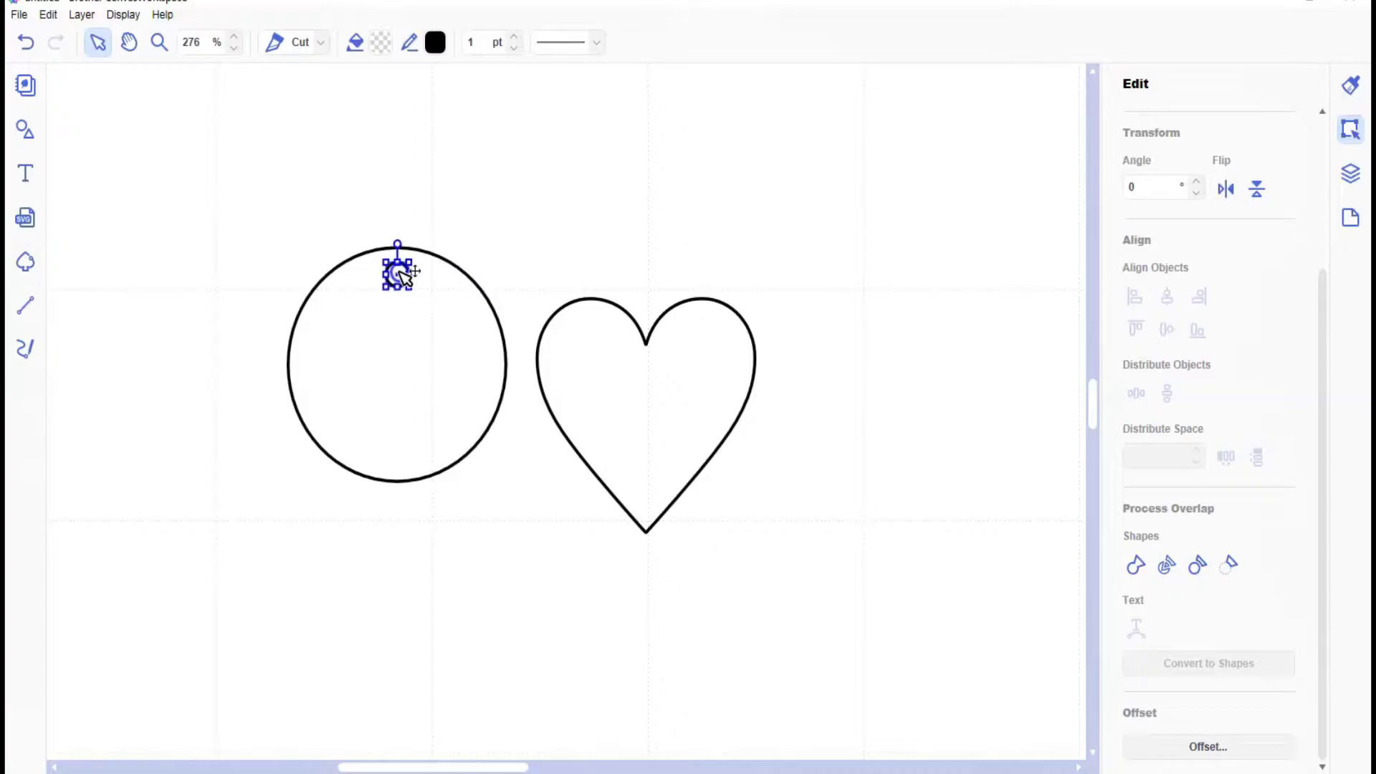
- Duplicate the small hole and place the copy centered just inside the large circle's lower edge
click(81, 14)
click(101, 32)
key(ctrl+d)
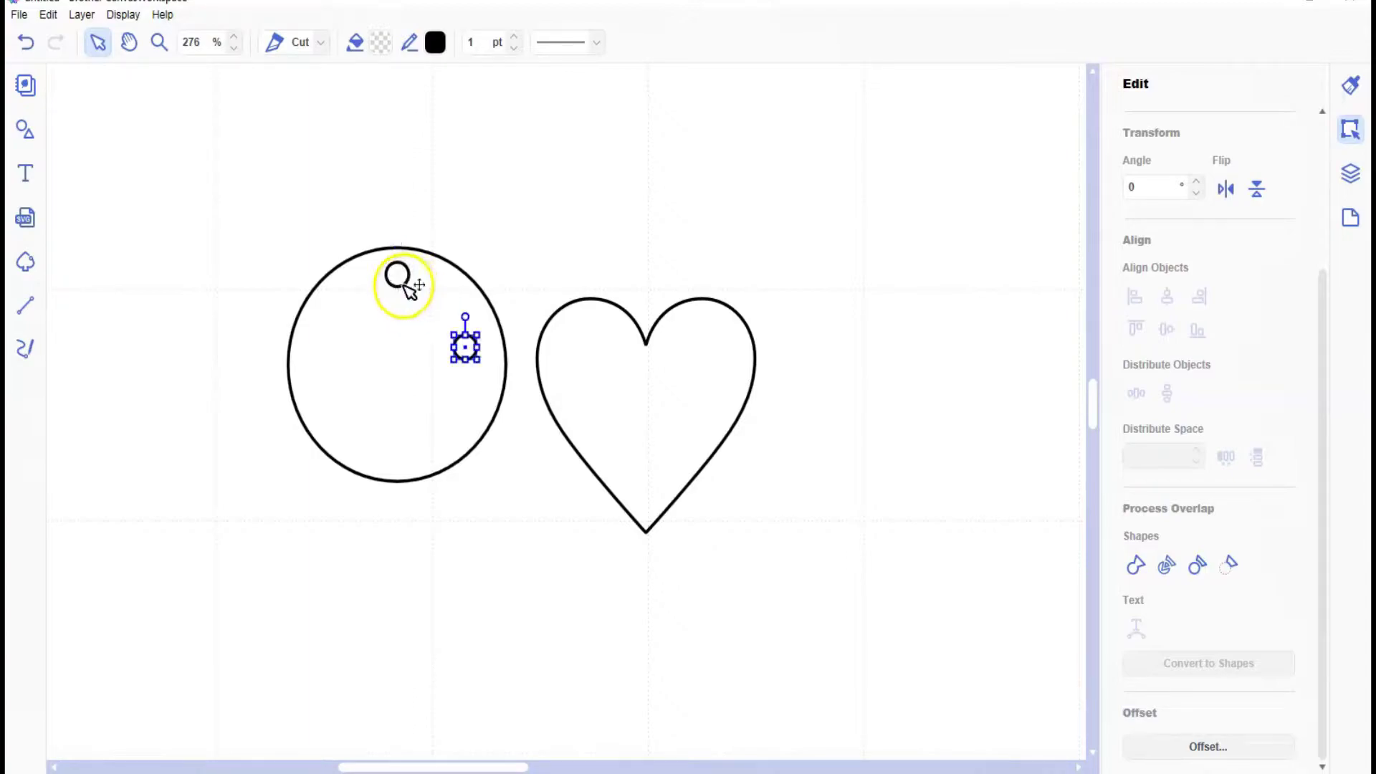
drag(473, 352, 406, 462)
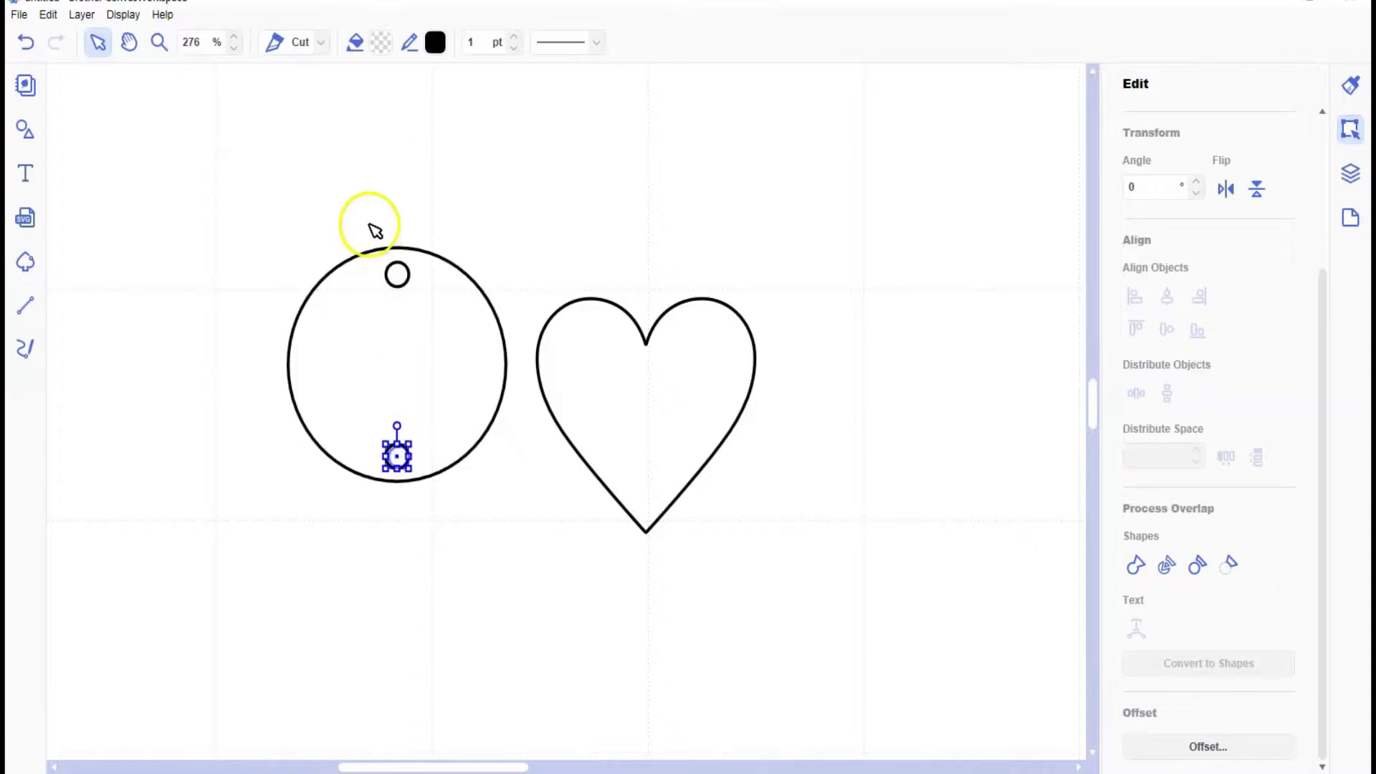
- Align the large circle and its upper and lower holes on a common vertical centerline
click(365, 198)
drag(364, 198, 439, 493)
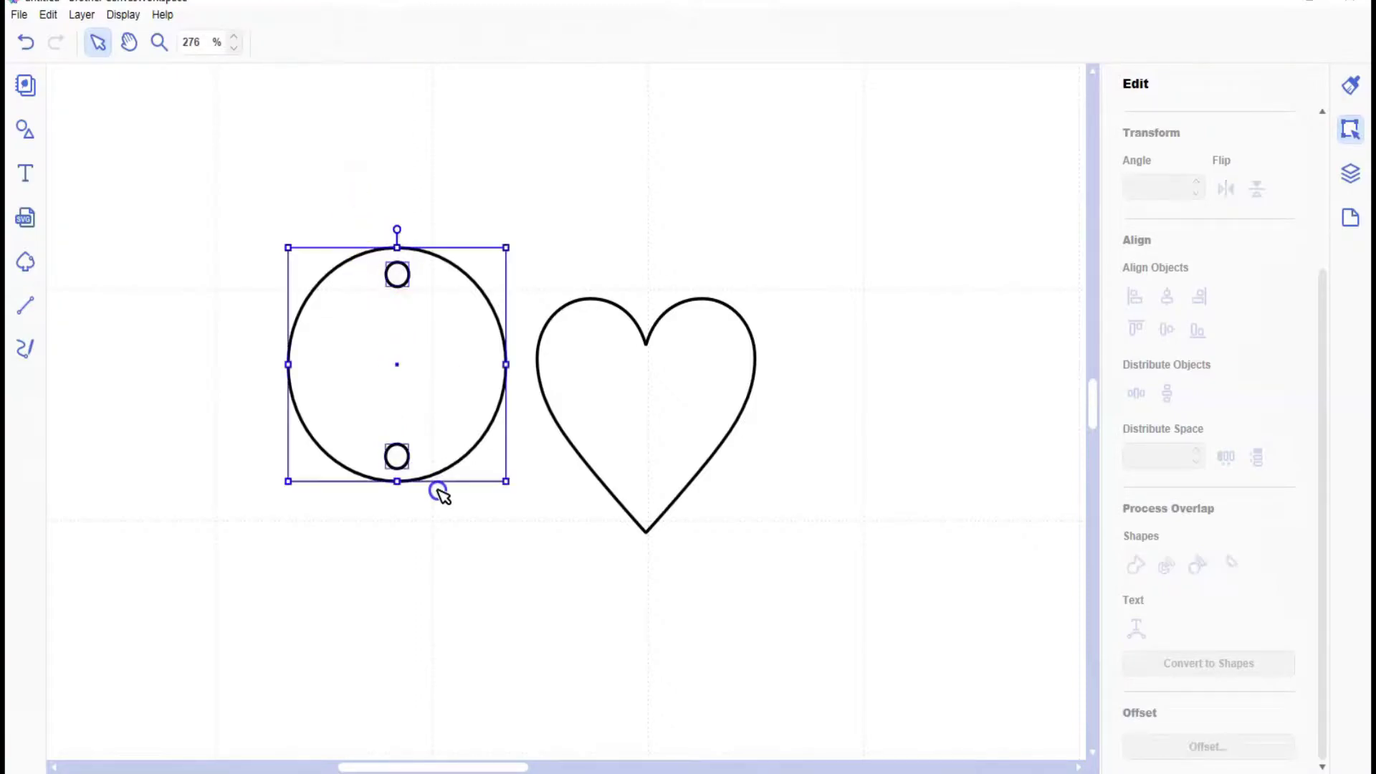
click(1167, 296)
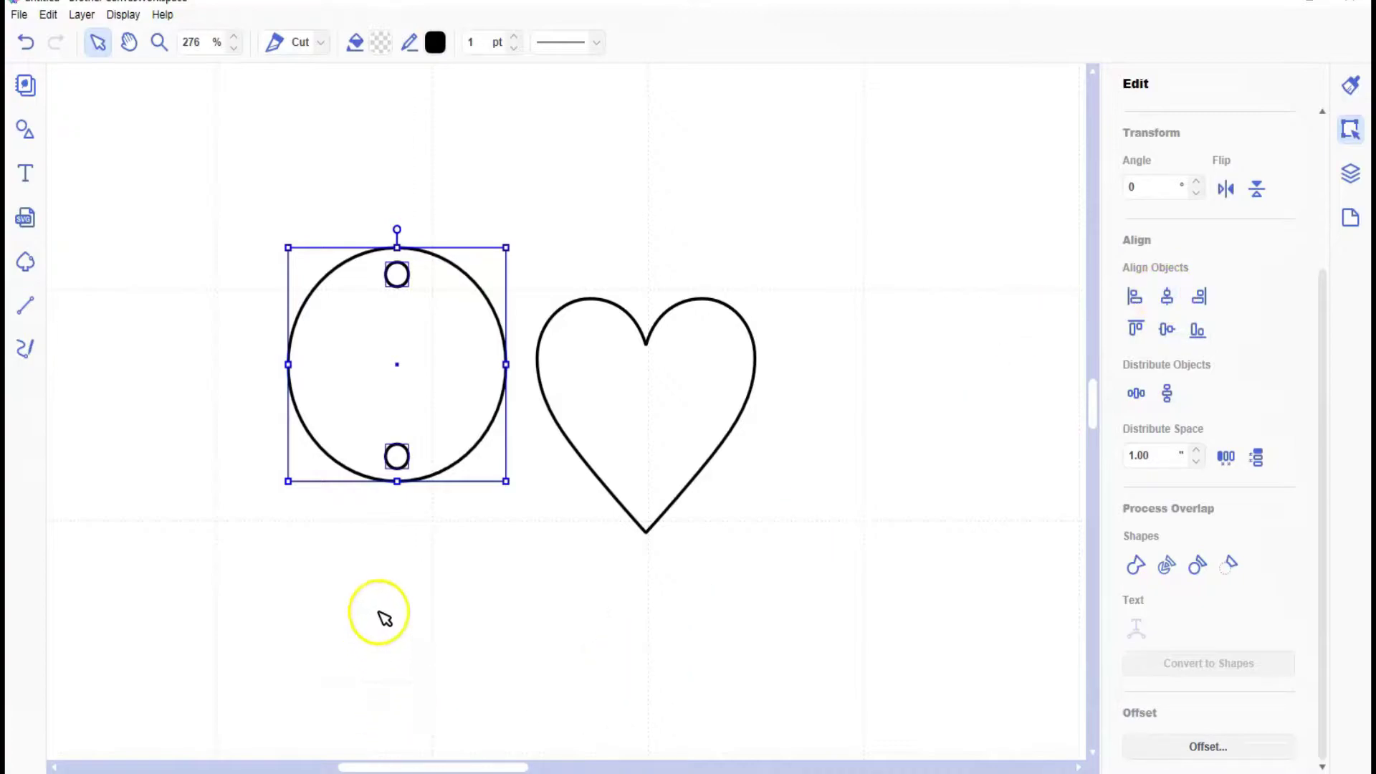
- Group the circle's upper and lower holes together, leaving the large circle out of the group
click(384, 566)
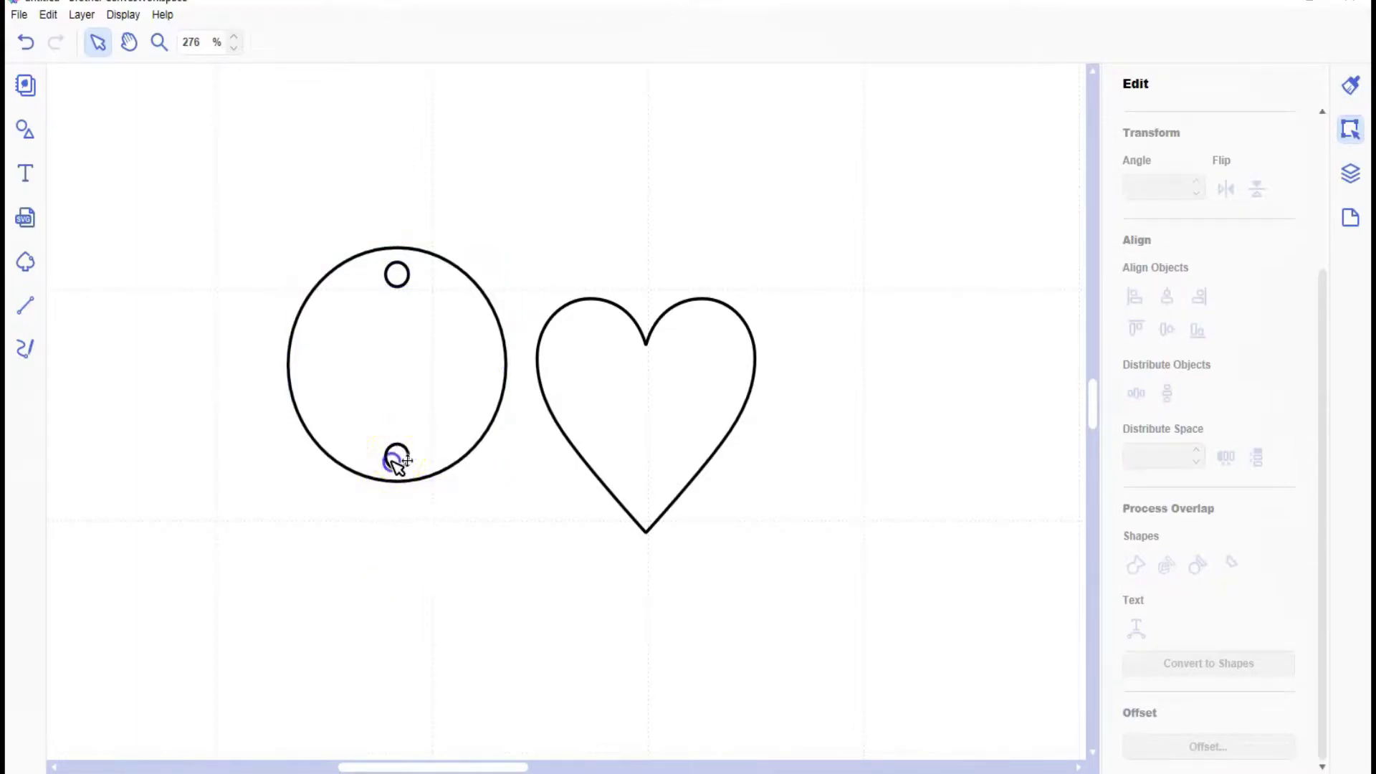
shift+click(402, 274)
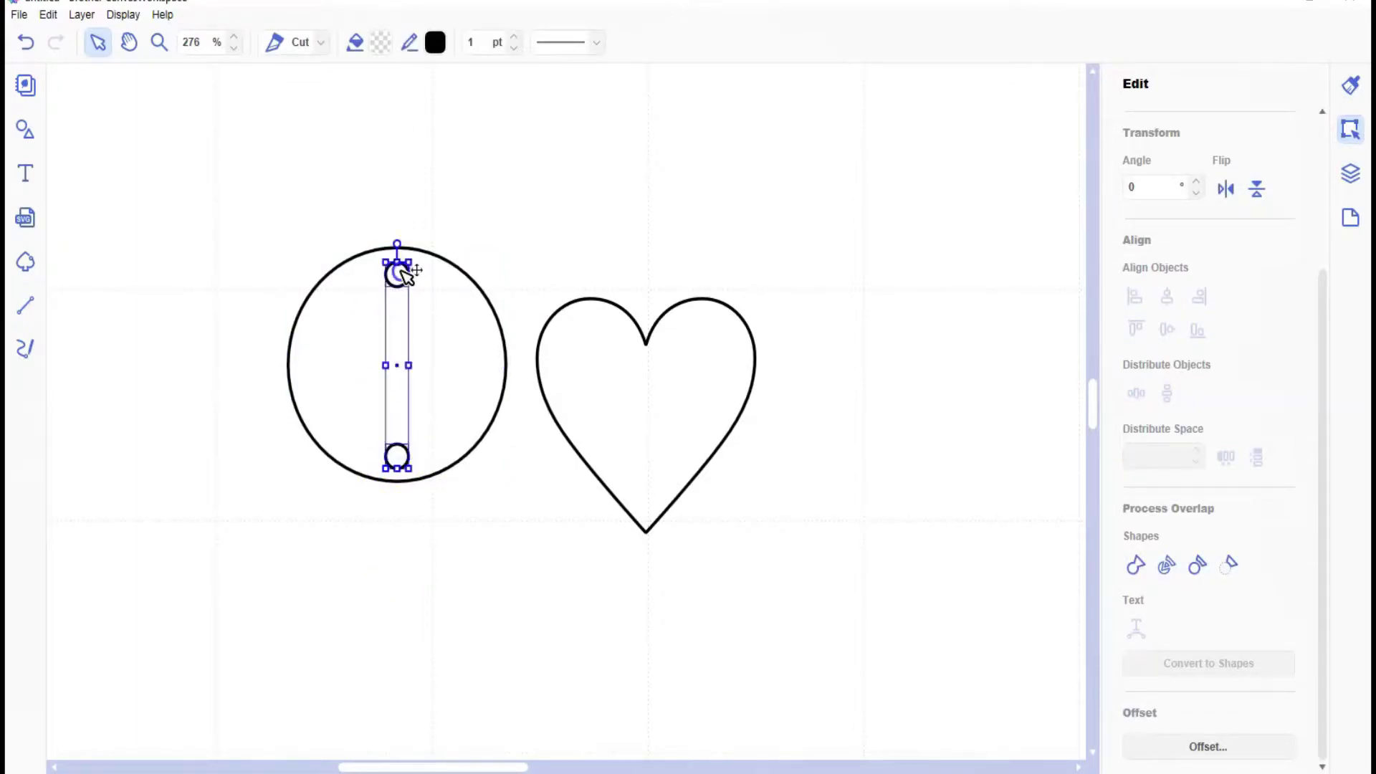
click(81, 14)
click(115, 157)
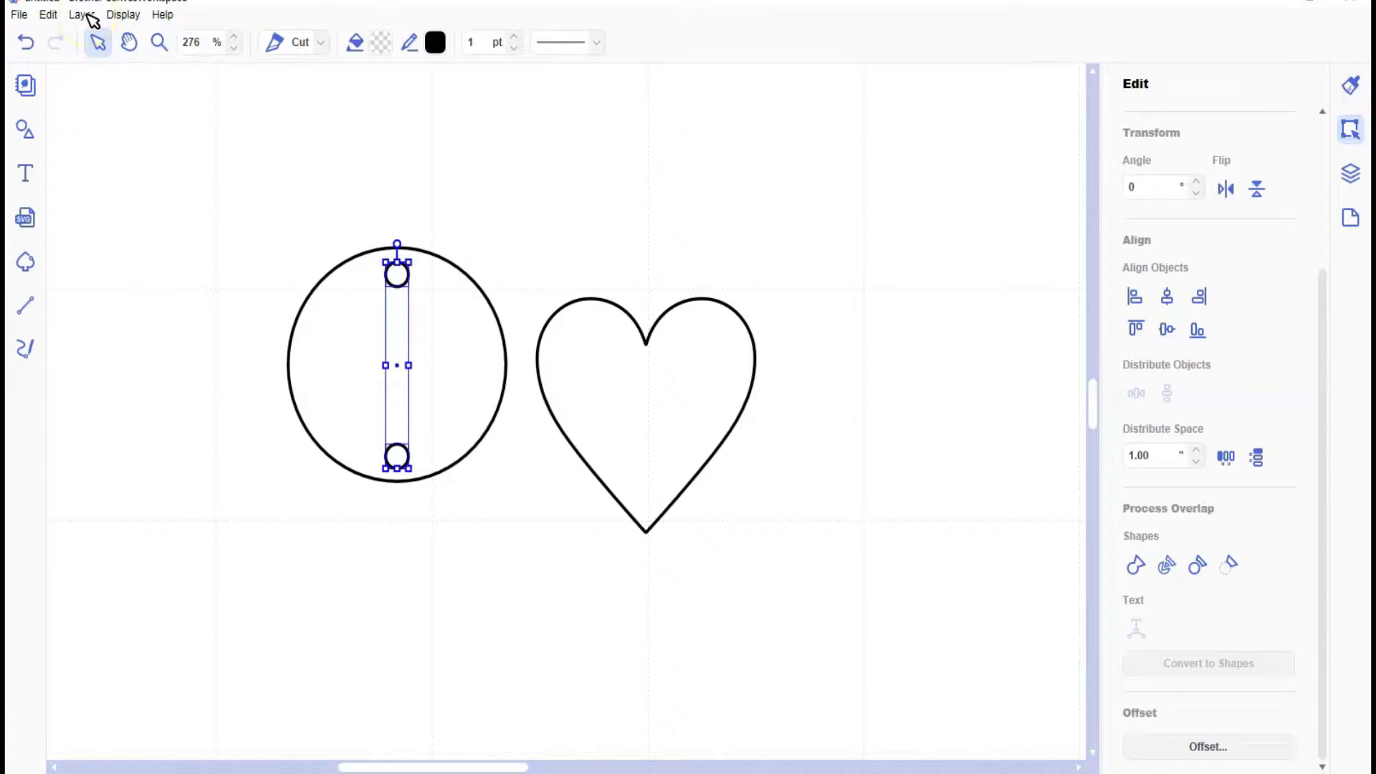
- Duplicate the grouped pair of holes and move the copy onto the heart, with its upper hole just below the notch
click(84, 16)
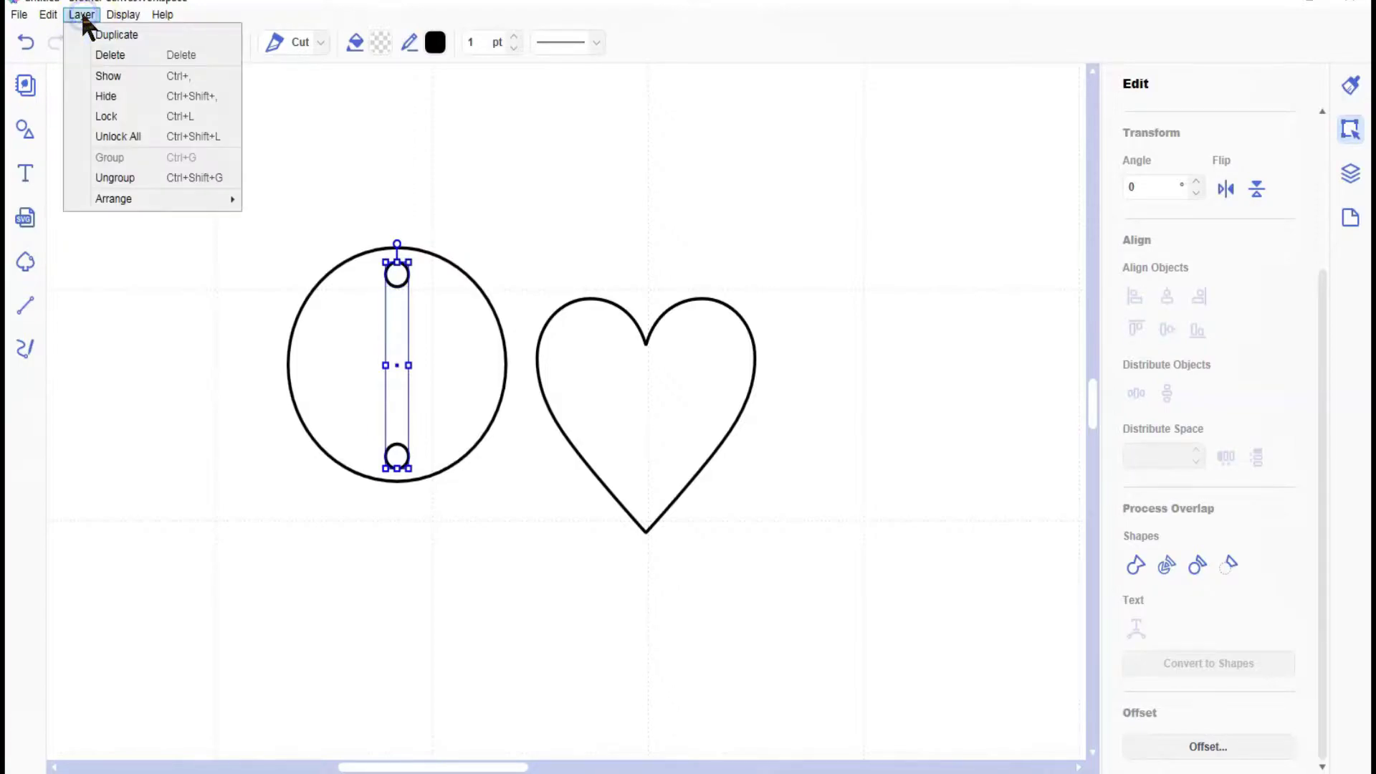
click(97, 36)
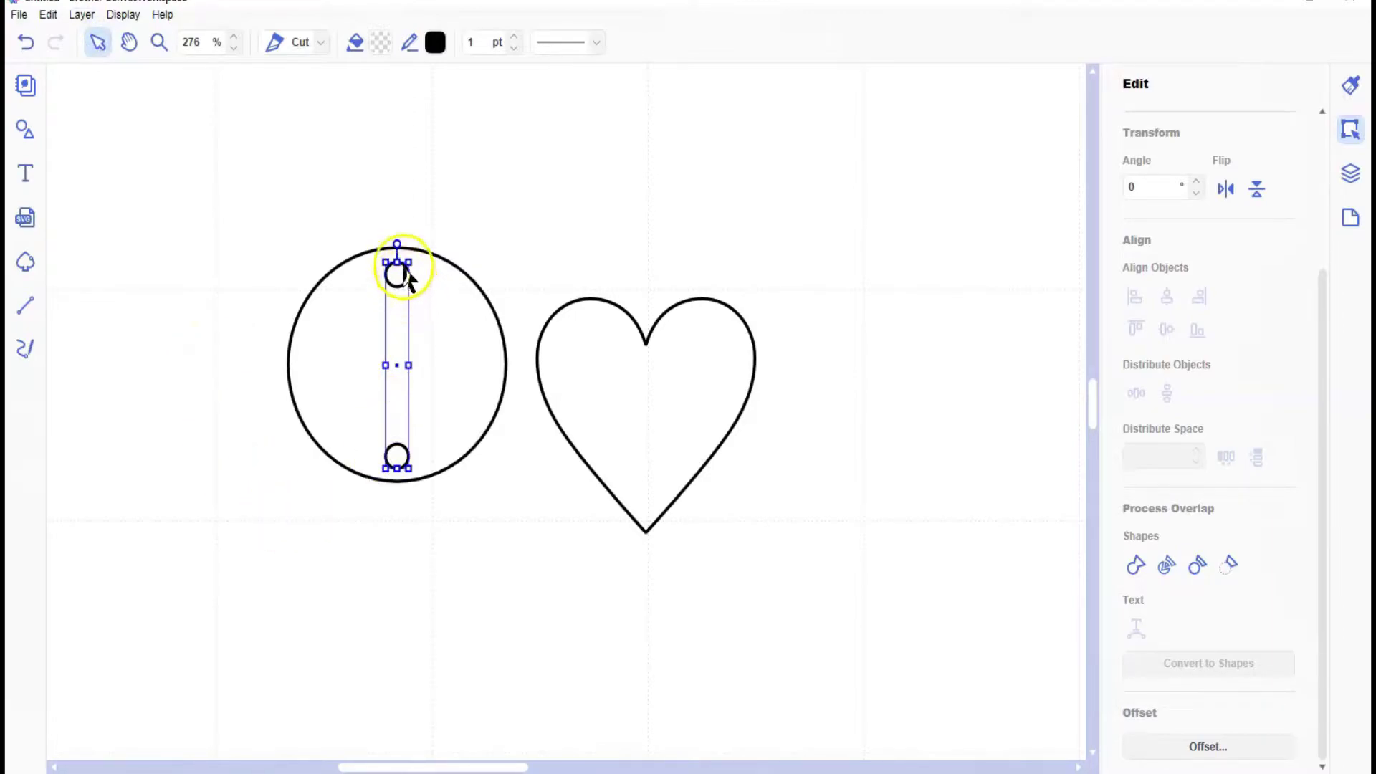
drag(405, 279, 657, 365)
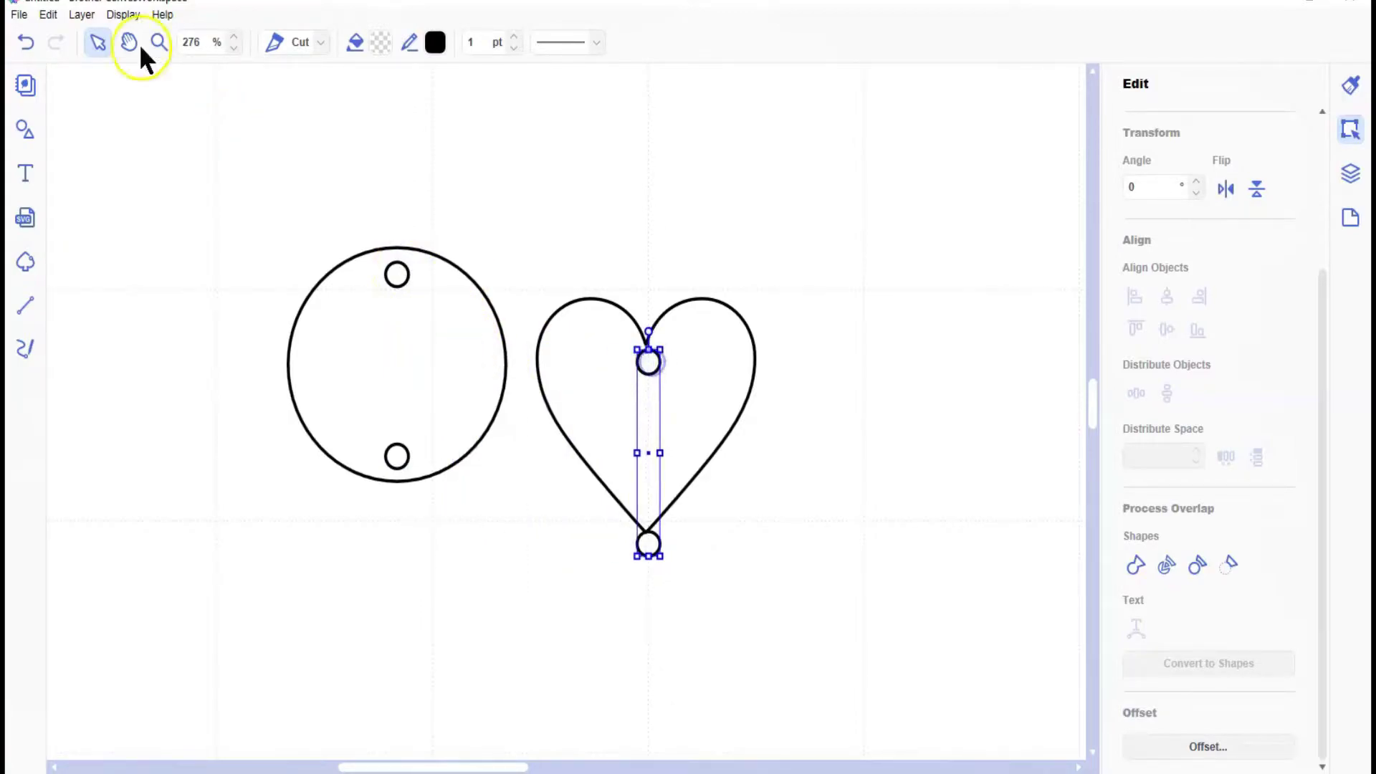
- Ungroup the copied pair of holes and move the lower one up inside the heart, just above its point
click(82, 15)
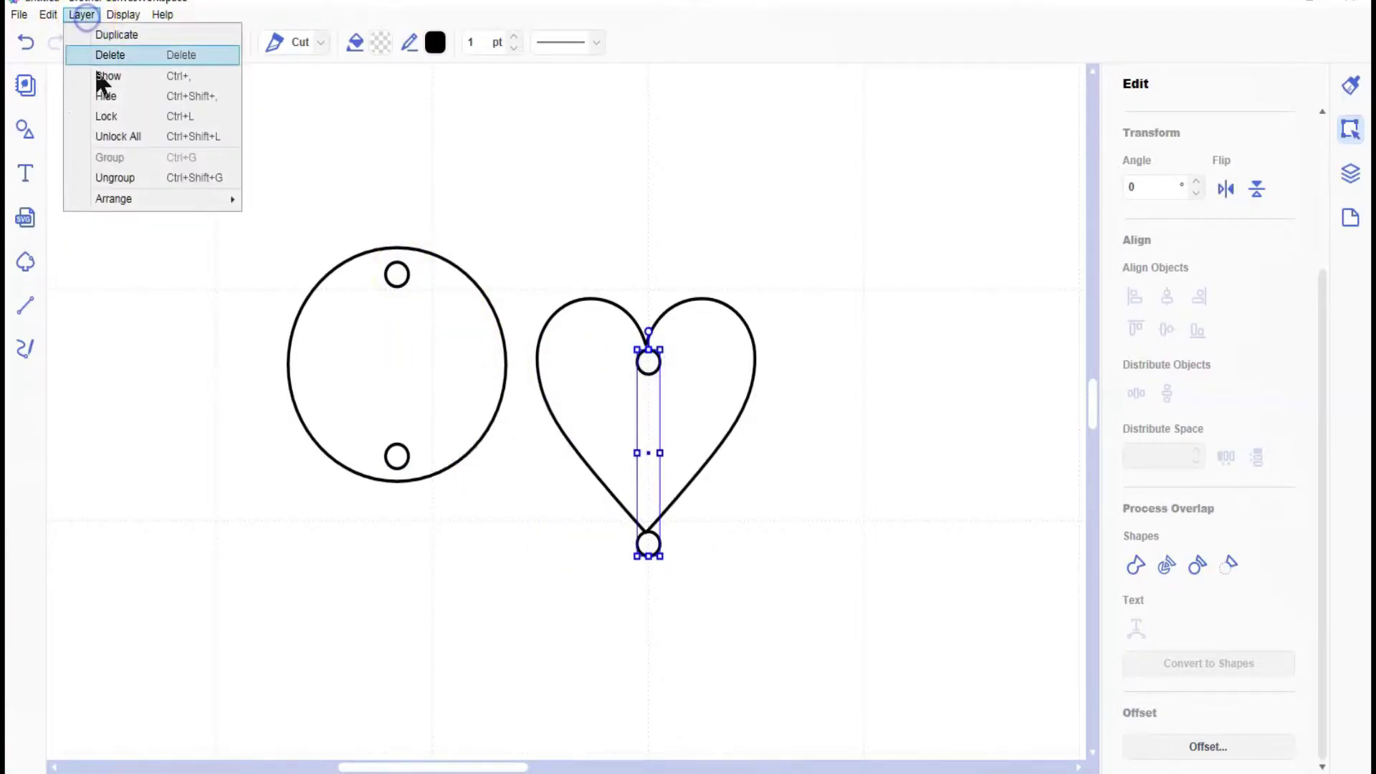
click(101, 175)
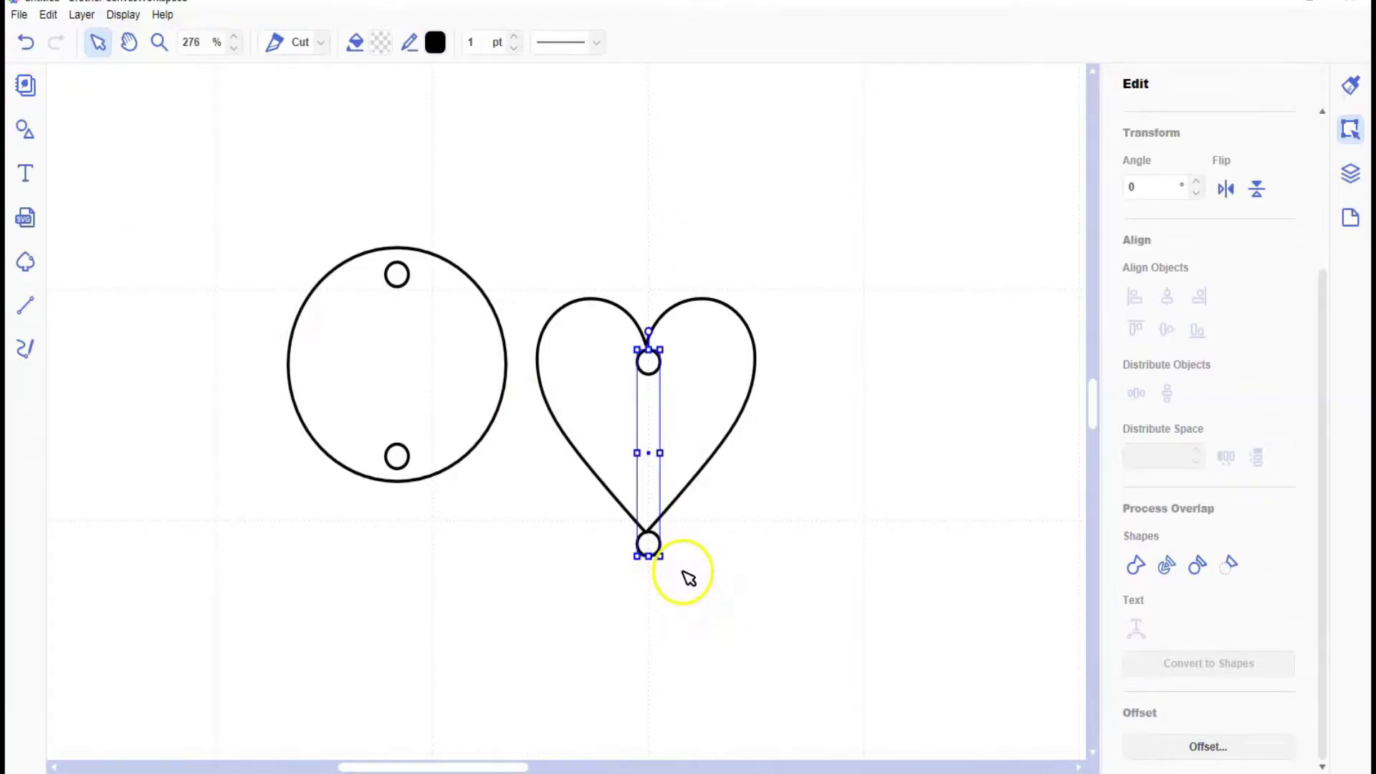
click(651, 580)
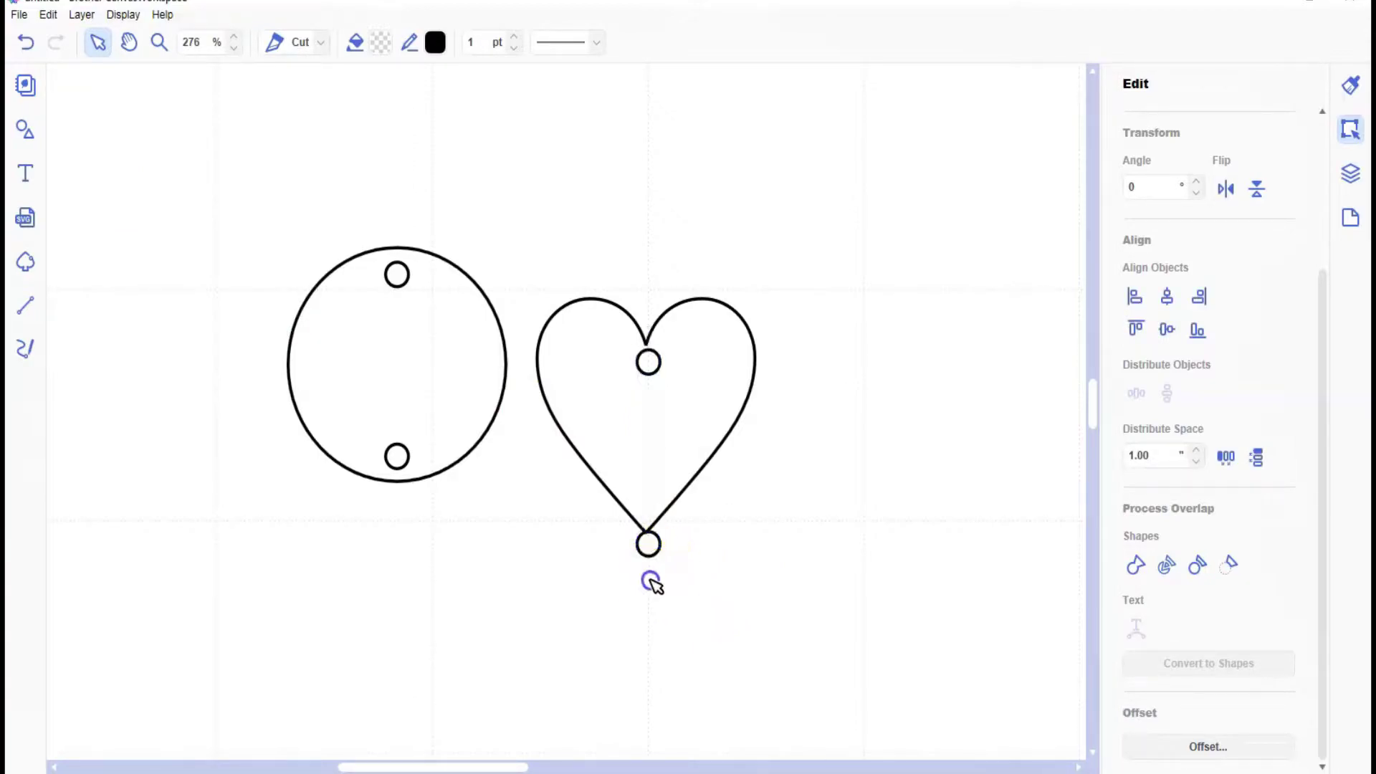
click(651, 534)
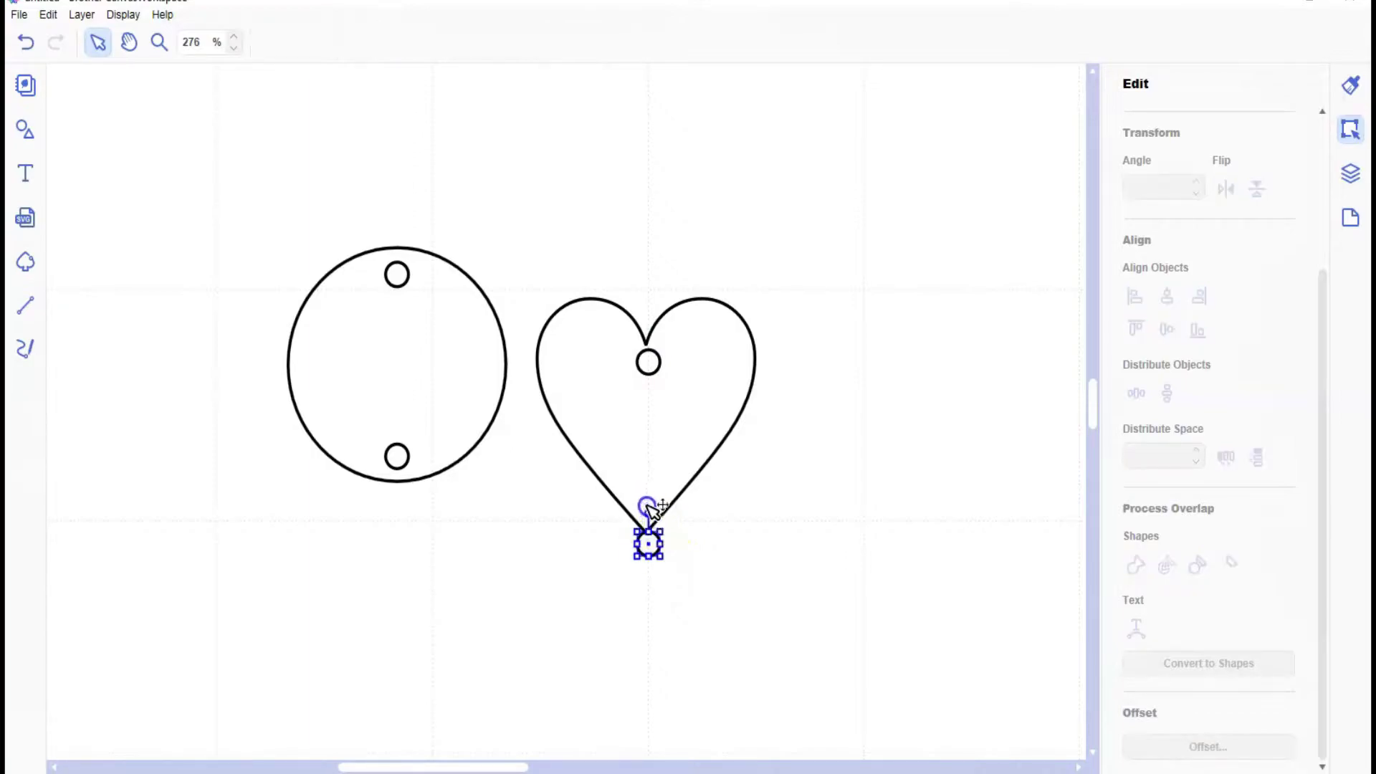
drag(648, 502, 649, 504)
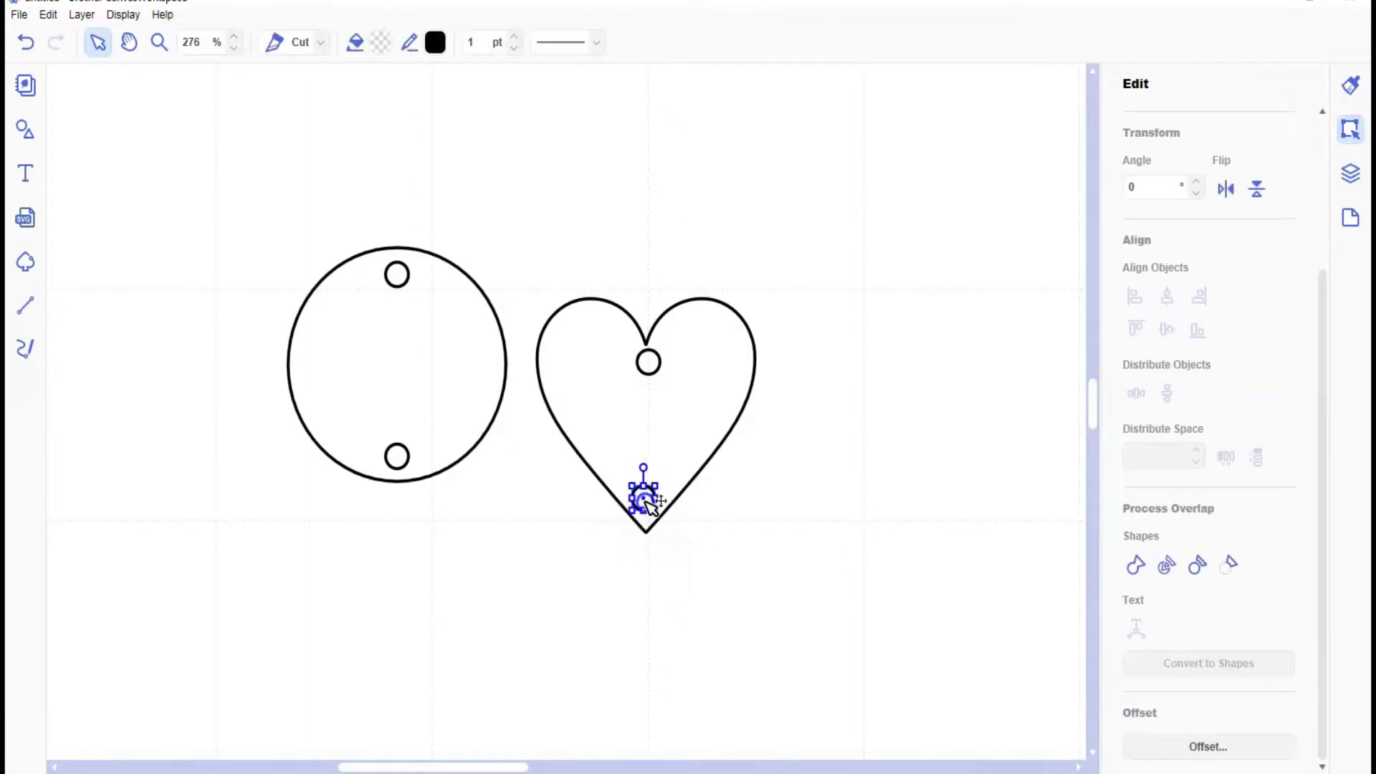
- Align the heart and its two holes on a common vertical centerline
click(627, 270)
drag(670, 573, 667, 572)
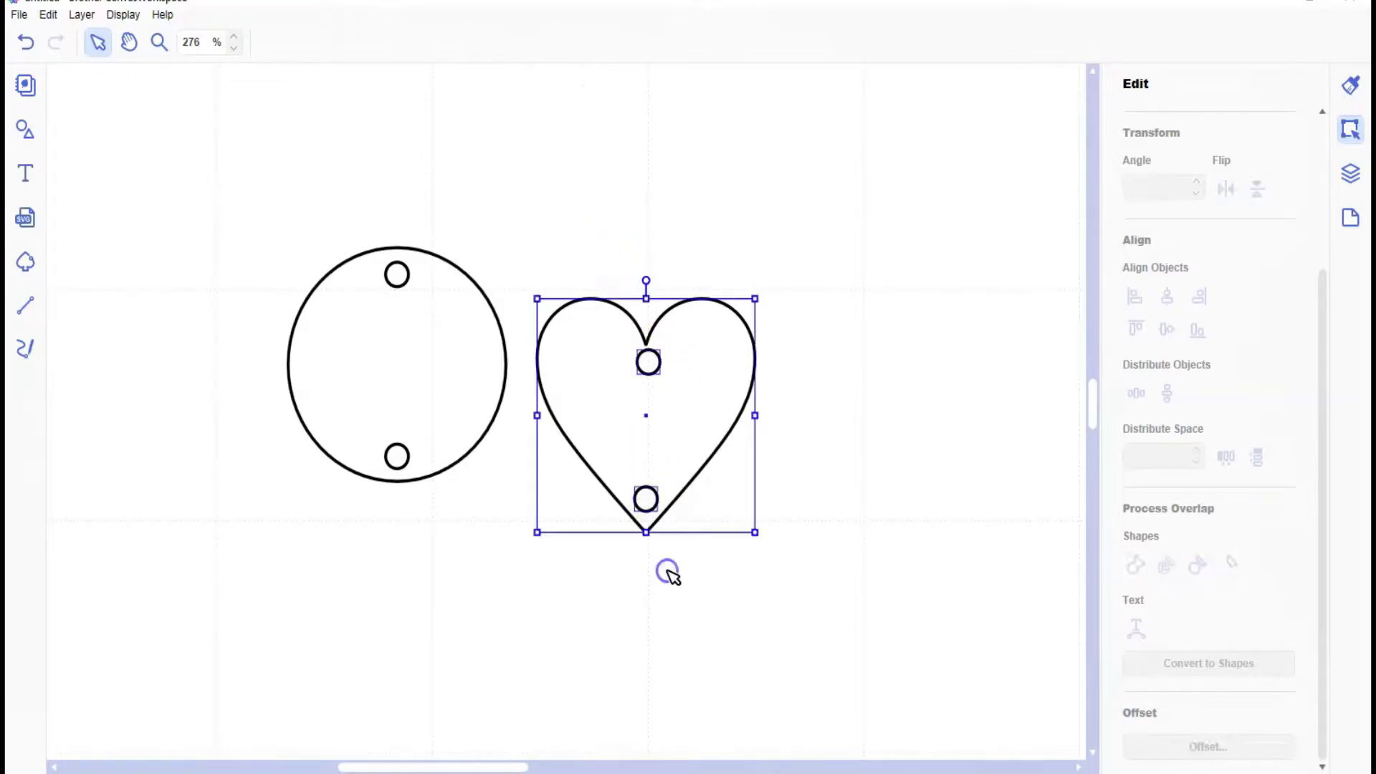
click(1167, 294)
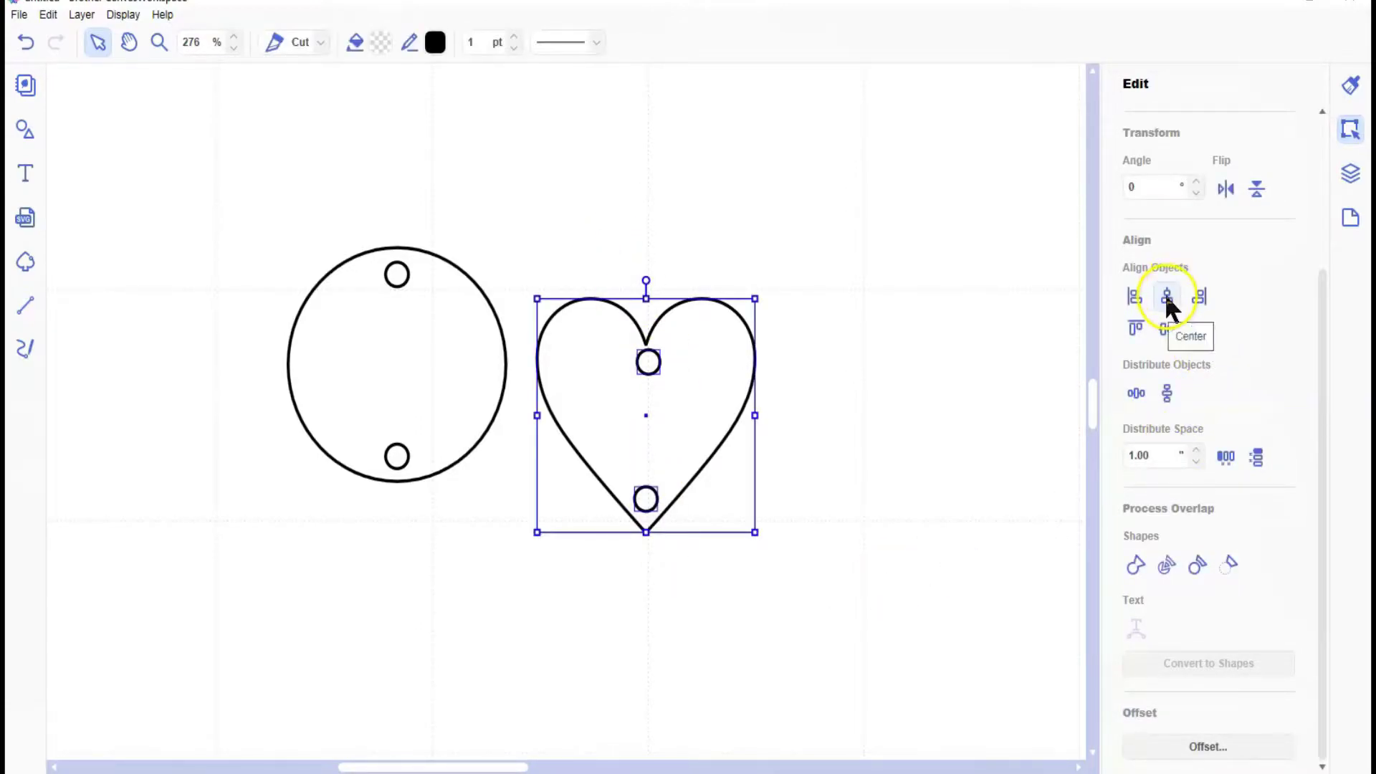
click(1167, 296)
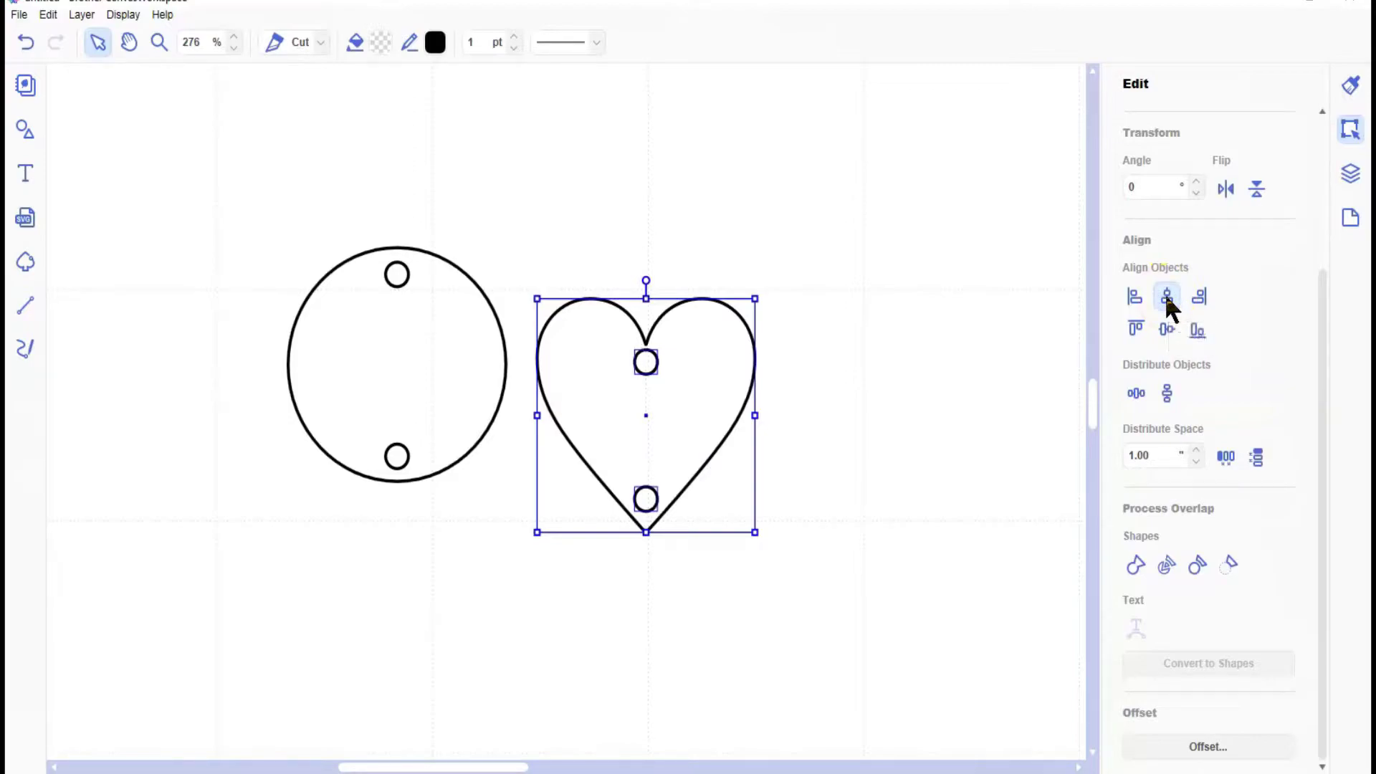
- Group the heart with its two holes, and separately group the large circle with its two holes
click(81, 14)
click(103, 157)
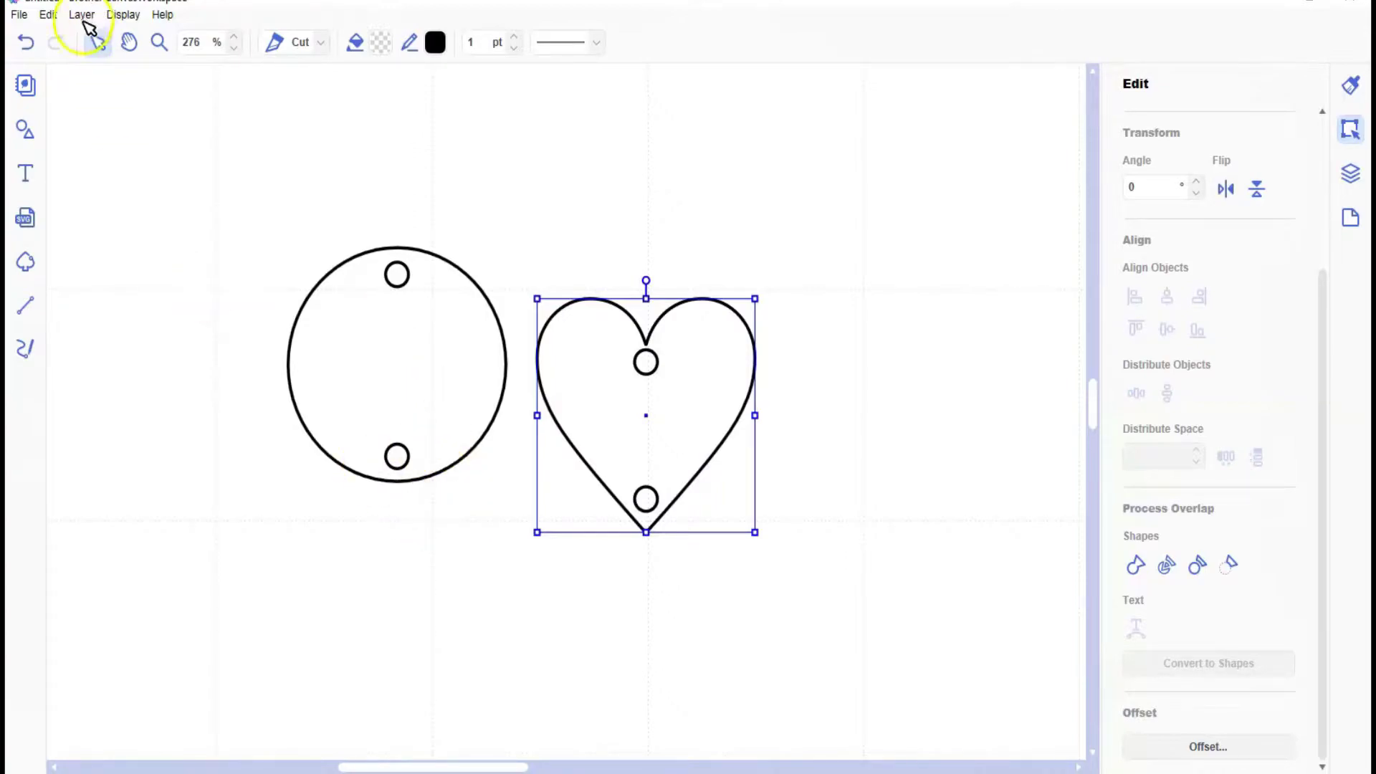
click(450, 466)
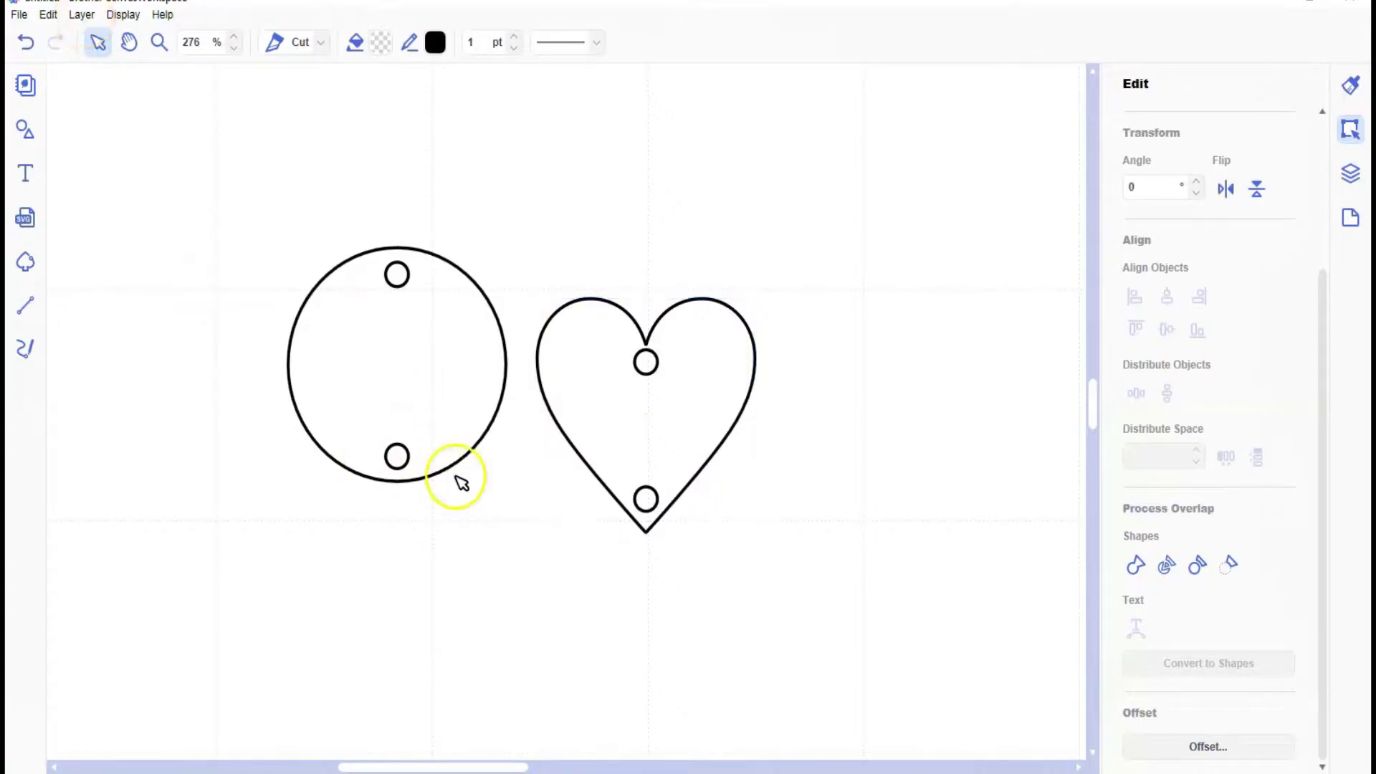
click(82, 14)
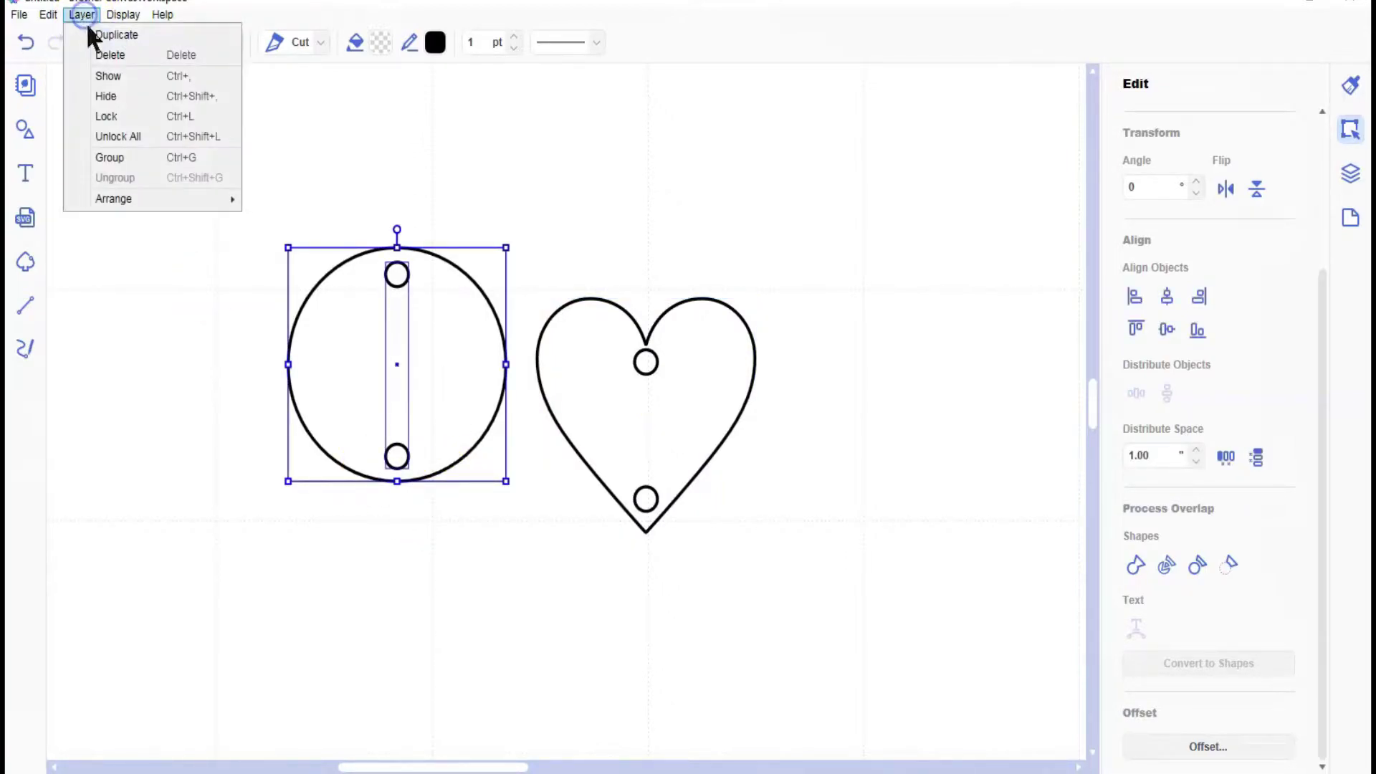
click(116, 159)
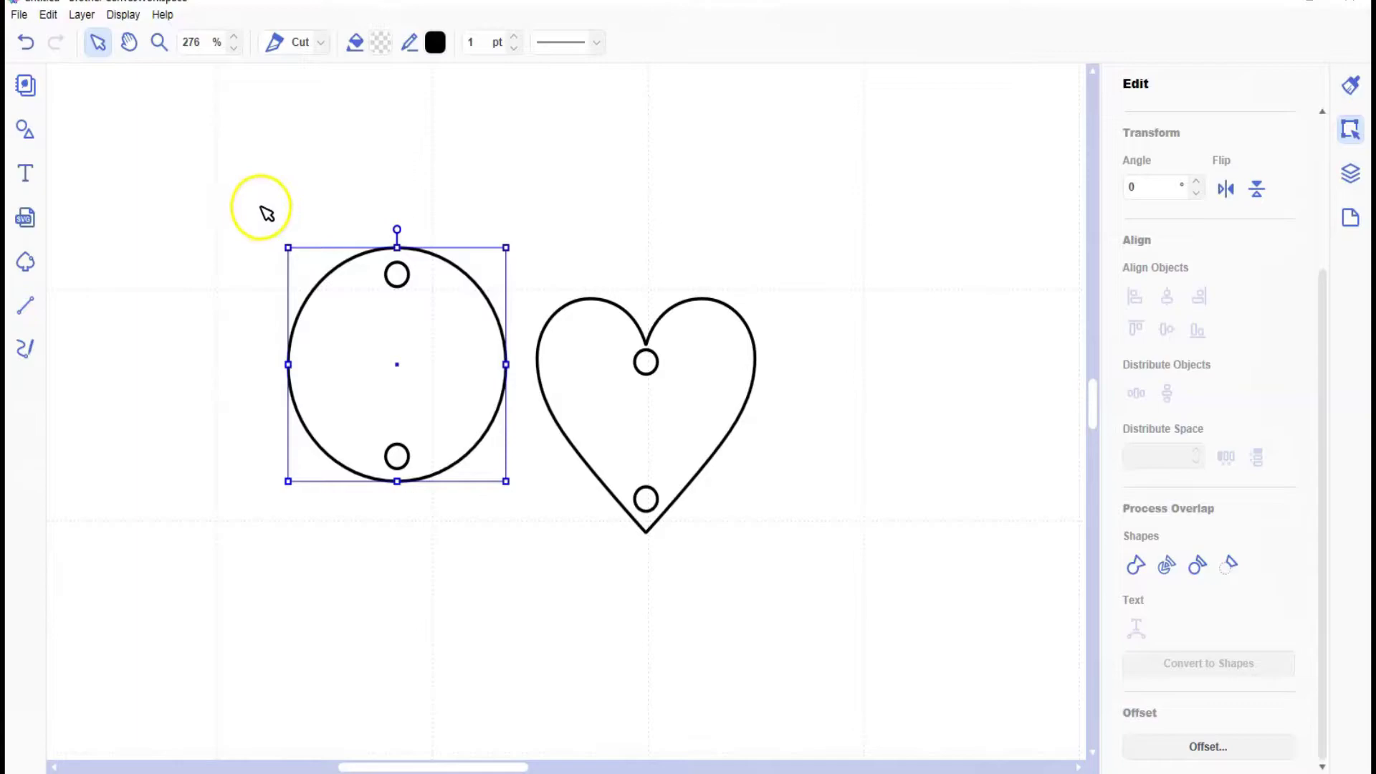
click(122, 14)
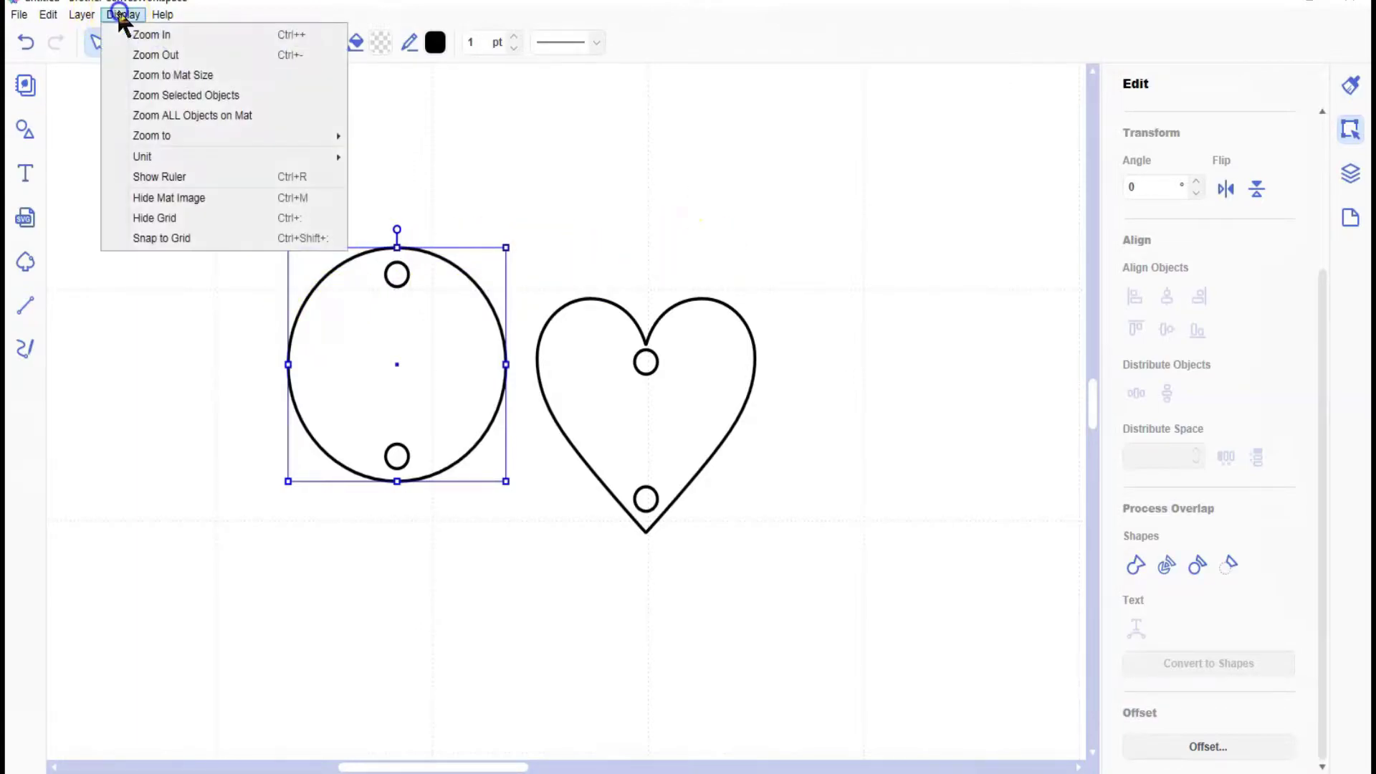
click(174, 75)
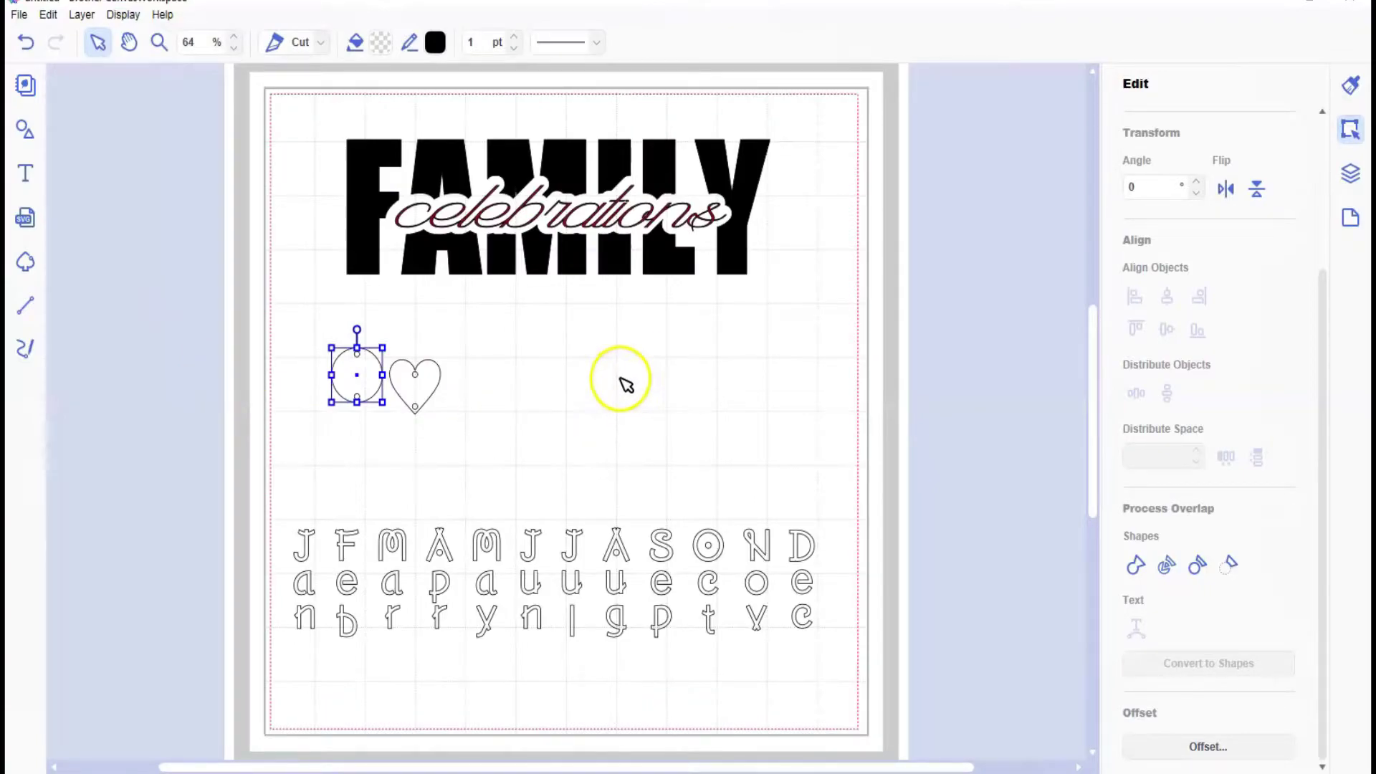